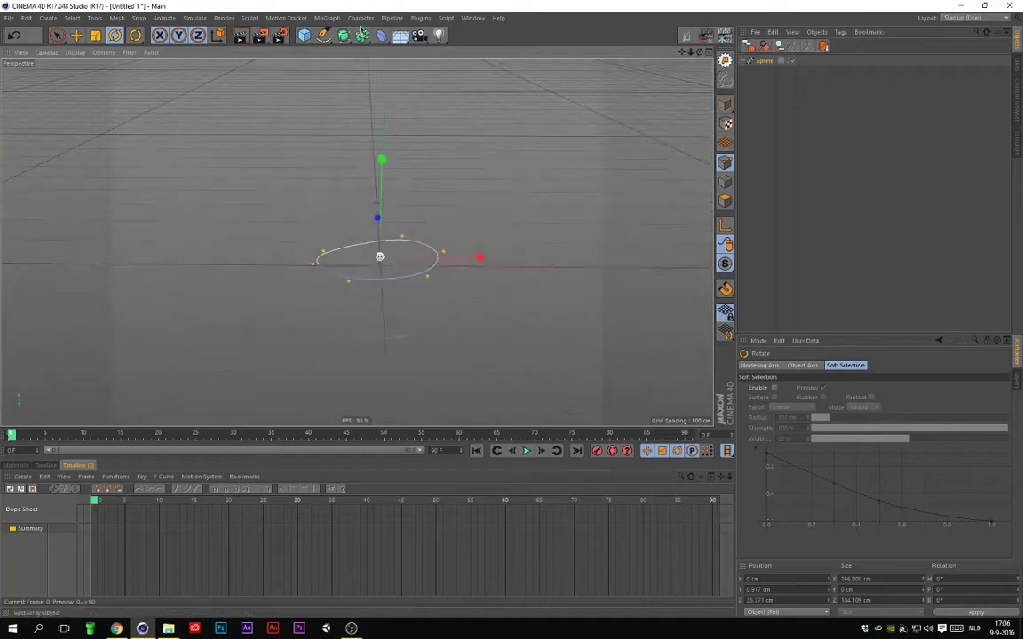
# Step: Inspect the Loft built from the circular spline and open its cap options
pyautogui.moveTo(466, 213)
pyautogui.keyDown('alt'); pyautogui.mouseDown()
pyautogui.moveTo(520, 285)
pyautogui.moveTo(530, 184)
pyautogui.mouseUp(); pyautogui.keyUp('alt')
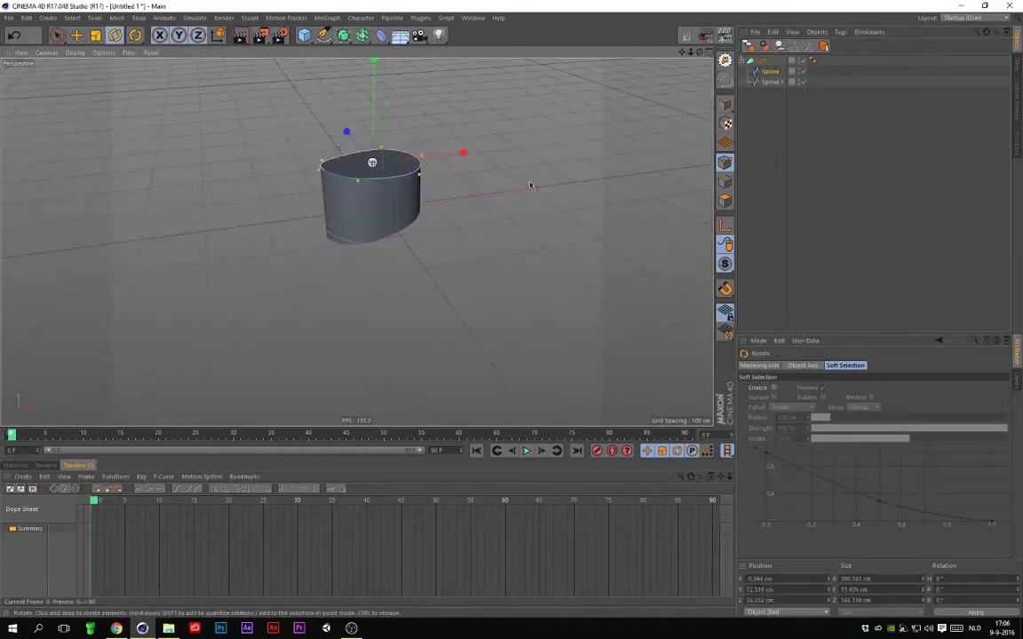
pyautogui.click(761, 61)
pyautogui.click(919, 388)
pyautogui.keyDown('alt'); pyautogui.moveTo(568, 355); pyautogui.dragTo(462, 309); pyautogui.keyUp('alt')
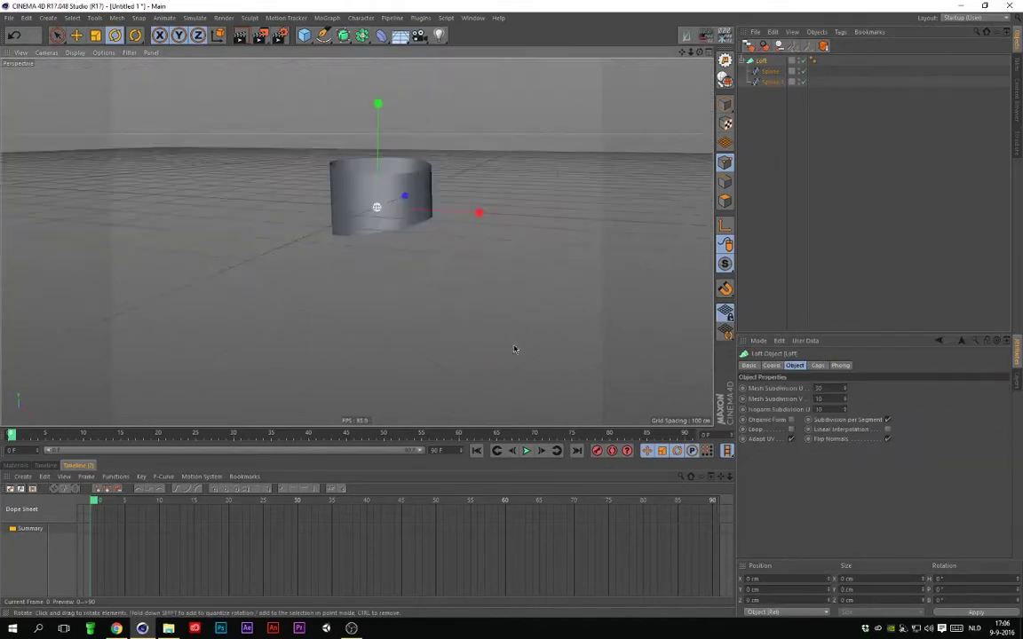
# Step: Copy the spline, then raise and shrink the copies to taper a cup-shaped top
pyautogui.press('r')
pyautogui.keyDown('alt'); pyautogui.moveTo(584, 354); pyautogui.dragTo(761, 175); pyautogui.keyUp('alt')
pyautogui.hotkey('ctrl', 'c')
pyautogui.hotkey('ctrl', 'v')
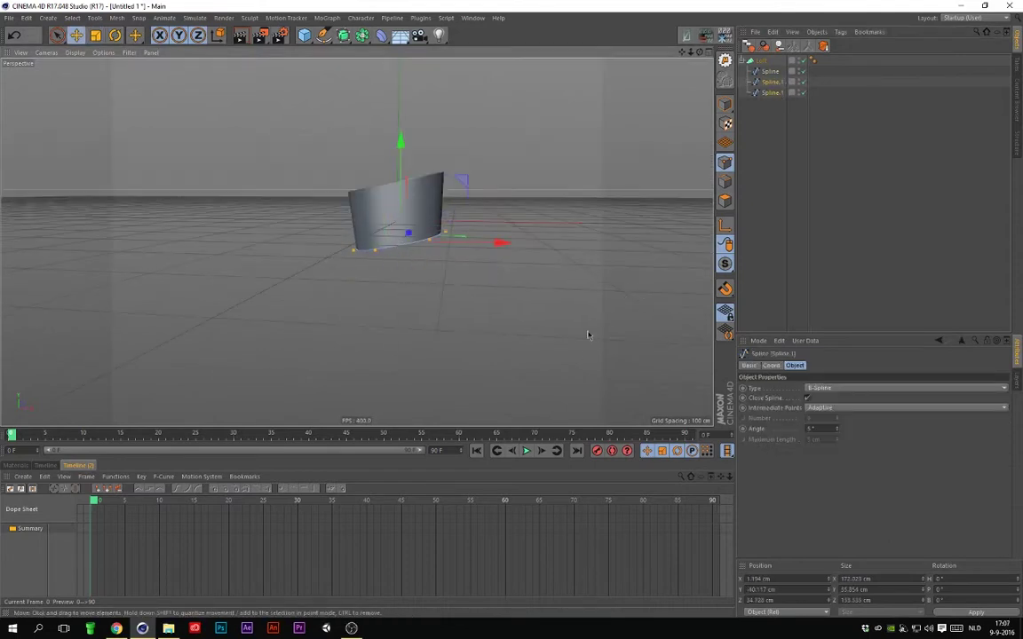
pyautogui.keyDown('alt'); pyautogui.moveTo(587, 335); pyautogui.dragTo(563, 292); pyautogui.keyUp('alt')
pyautogui.hotkey('ctrl', 'v')
pyautogui.press('e')
pyautogui.moveTo(691, 192); pyautogui.dragTo(635, 300)
pyautogui.press('t')
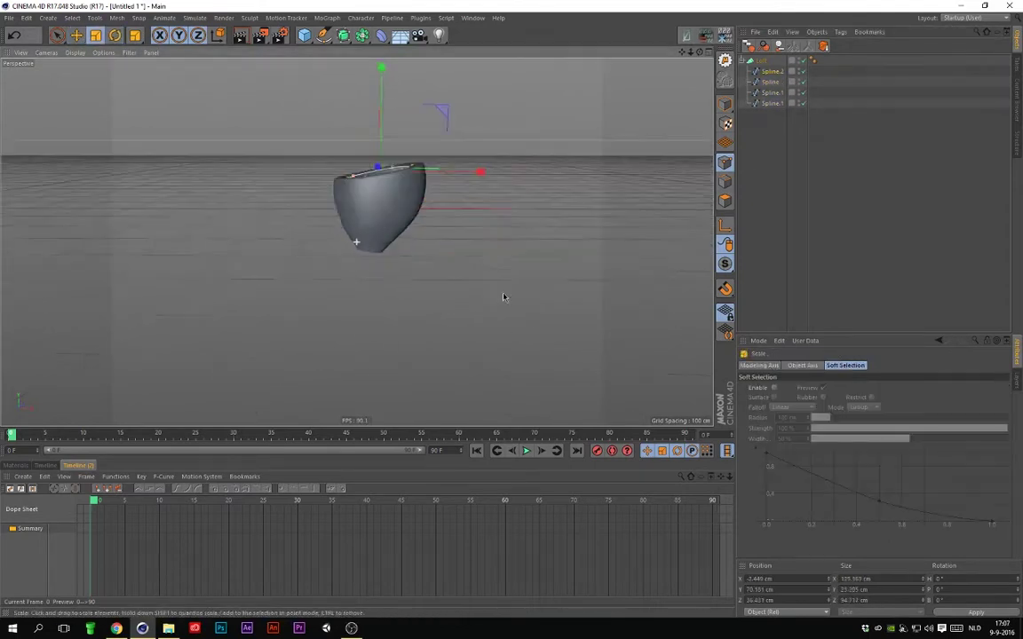
# Step: Move more spline copies down to stretch a long thin stem above a flared base
pyautogui.keyDown('alt'); pyautogui.moveTo(502, 297); pyautogui.dragTo(726, 241); pyautogui.keyUp('alt')
pyautogui.press('e')
pyautogui.moveTo(657, 337)
pyautogui.keyDown('alt'); pyautogui.mouseDown()
pyautogui.moveTo(570, 281)
pyautogui.moveTo(551, 324)
pyautogui.mouseUp(); pyautogui.keyUp('alt')
pyautogui.hotkey('ctrl', 'v')
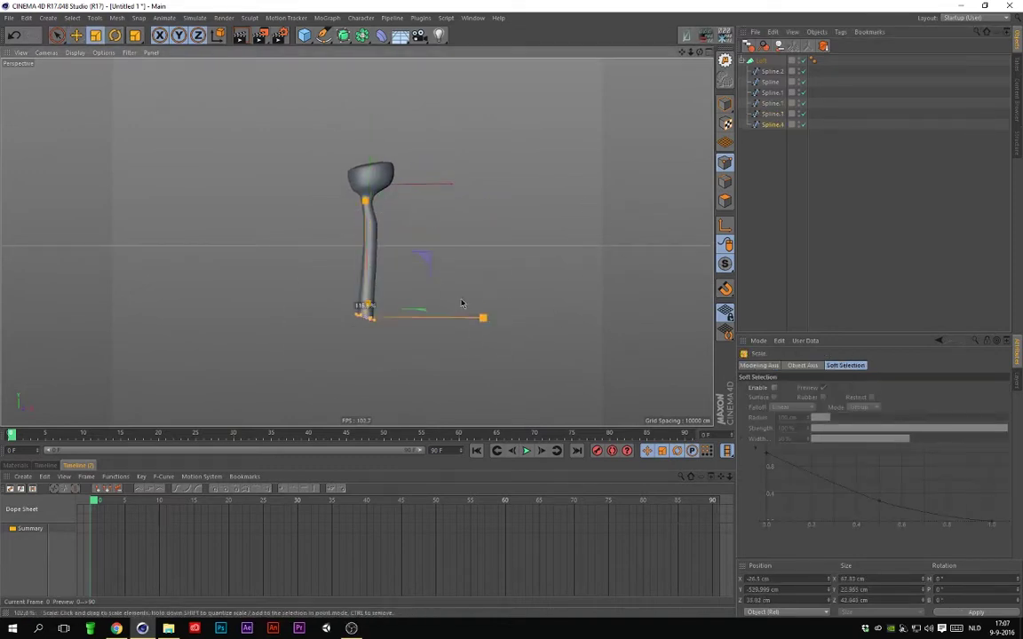
pyautogui.keyDown('alt'); pyautogui.moveTo(628, 294); pyautogui.dragTo(591, 337); pyautogui.keyUp('alt')
pyautogui.press('e')
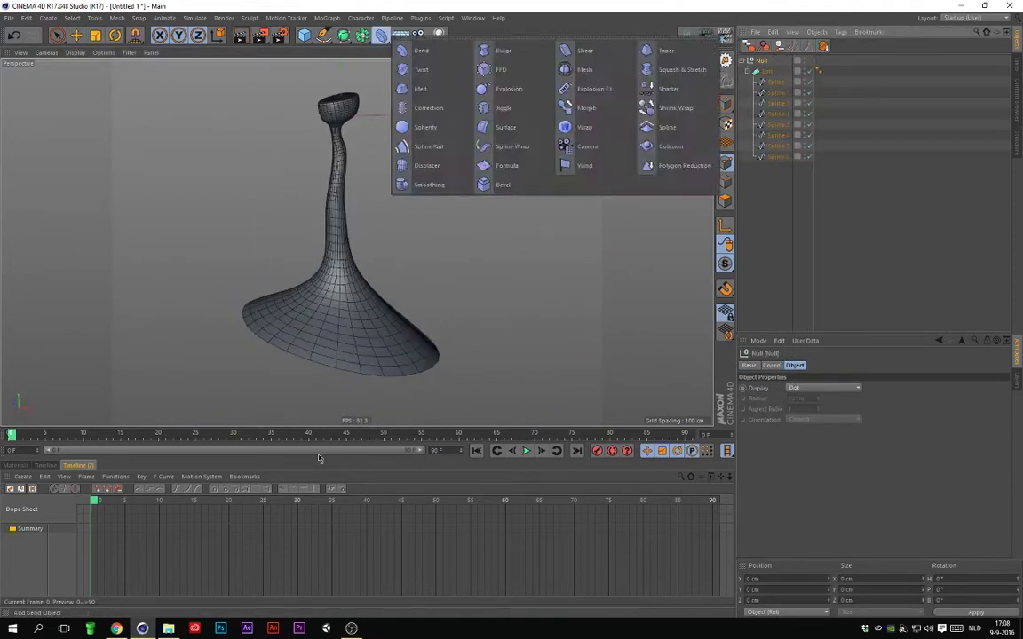
# Step: Add Polygon Reduction to the spire, reshape its points with the Magnet tool, and collapse the group
pyautogui.moveTo(684, 165); pyautogui.dragTo(786, 167)
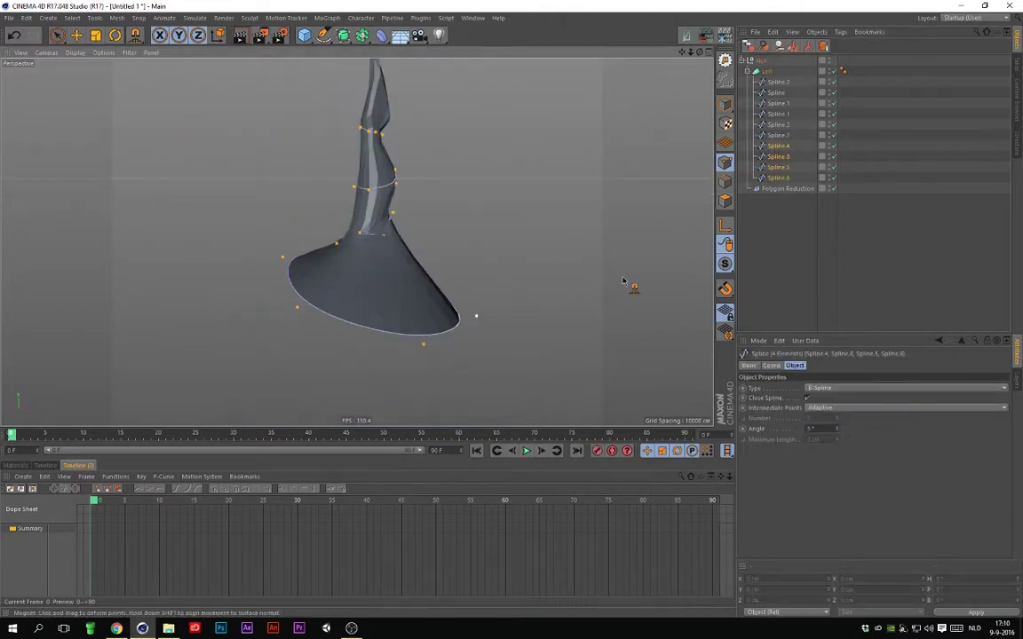
pyautogui.press('m')
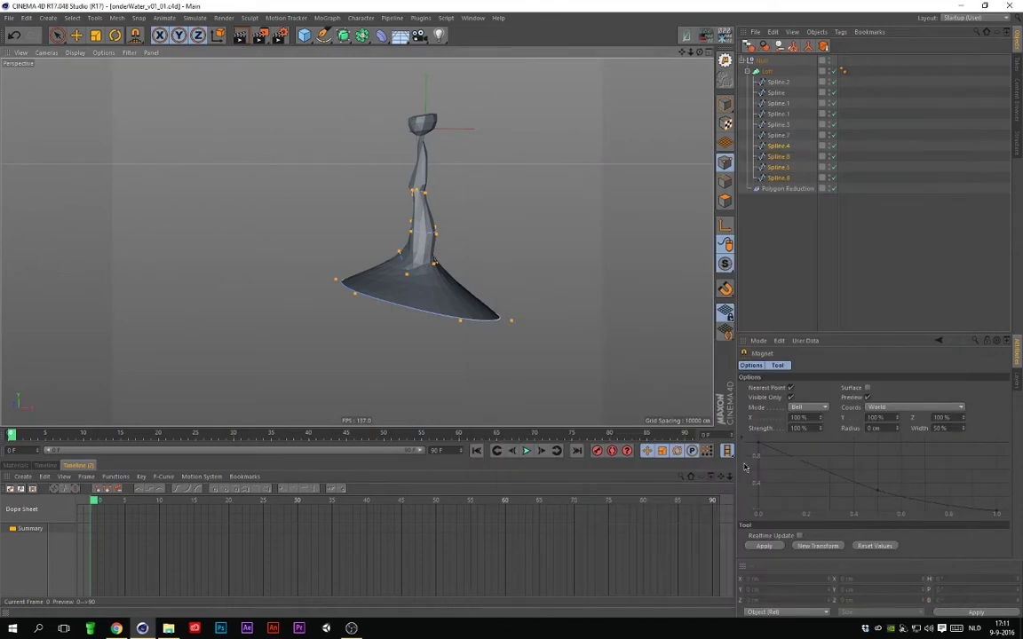
pyautogui.press('m')
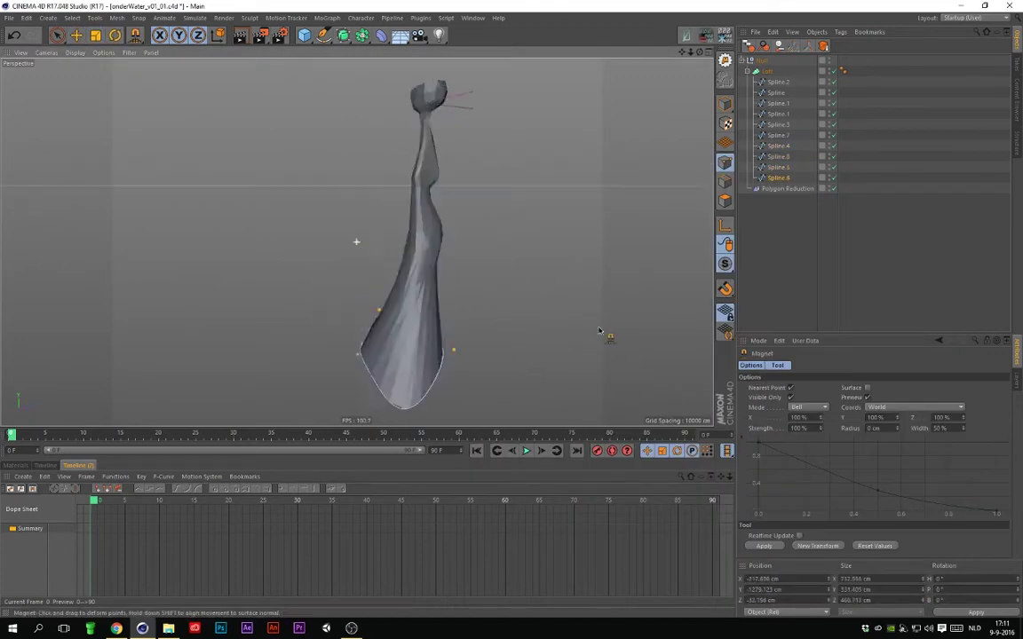
pyautogui.click(751, 61)
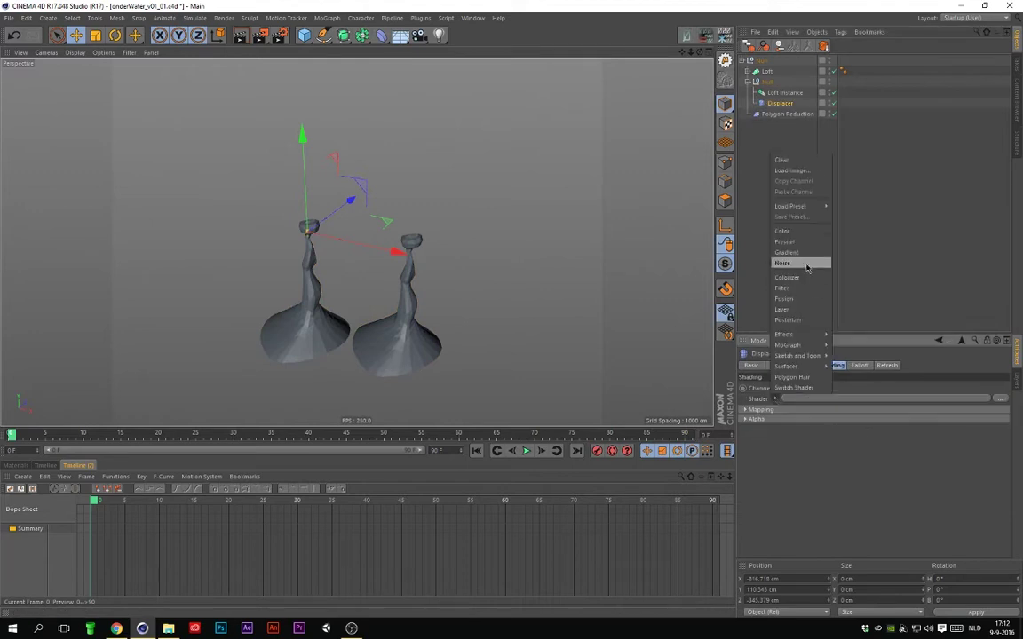
# Step: Give the Displacer a Noise shader and open its noise type list to choose VL Noise
pyautogui.click(806, 263)
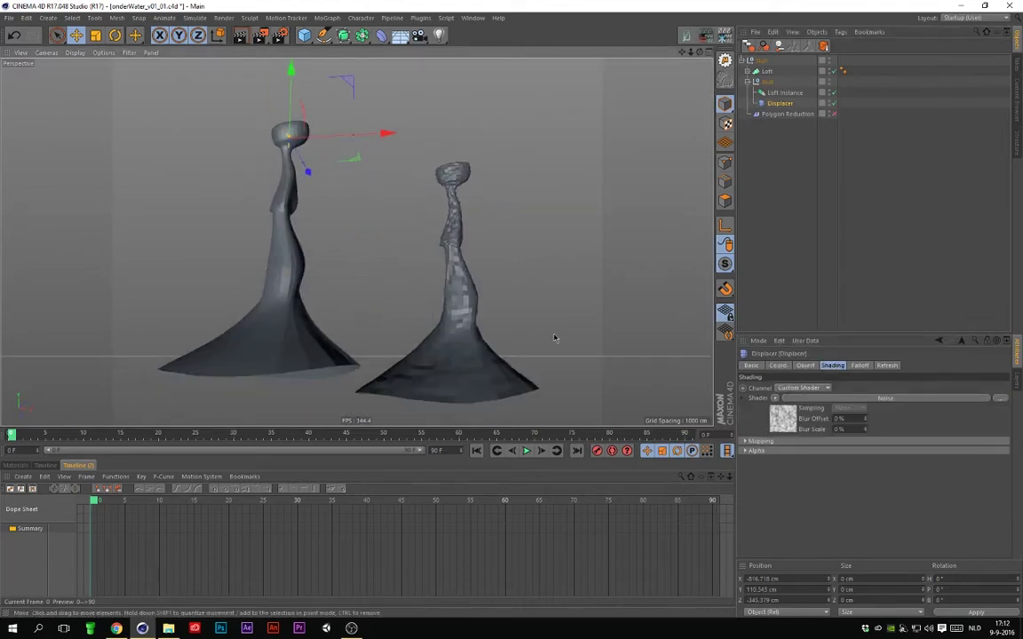
pyautogui.scroll(5, 554, 337)
pyautogui.scroll(3, 632, 327)
pyautogui.click(782, 418)
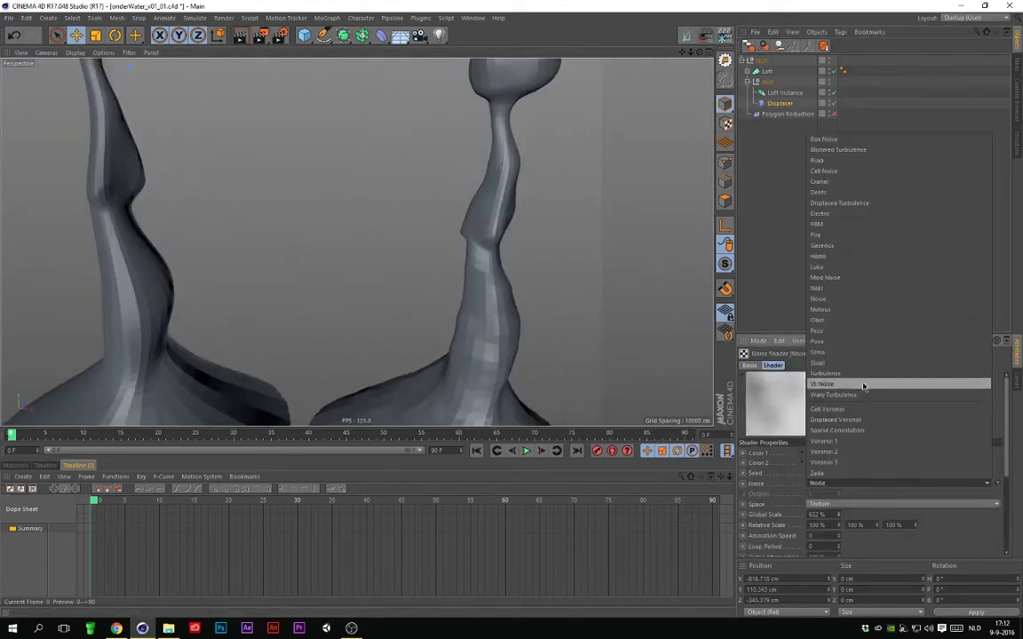
pyautogui.scroll(-5, 598, 336)
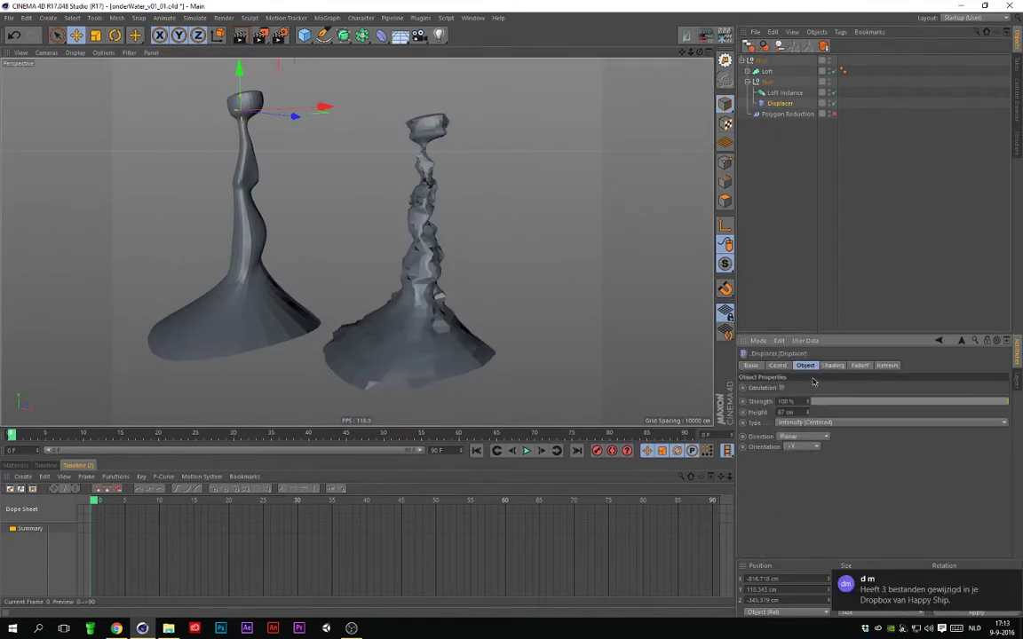
pyautogui.click(860, 482)
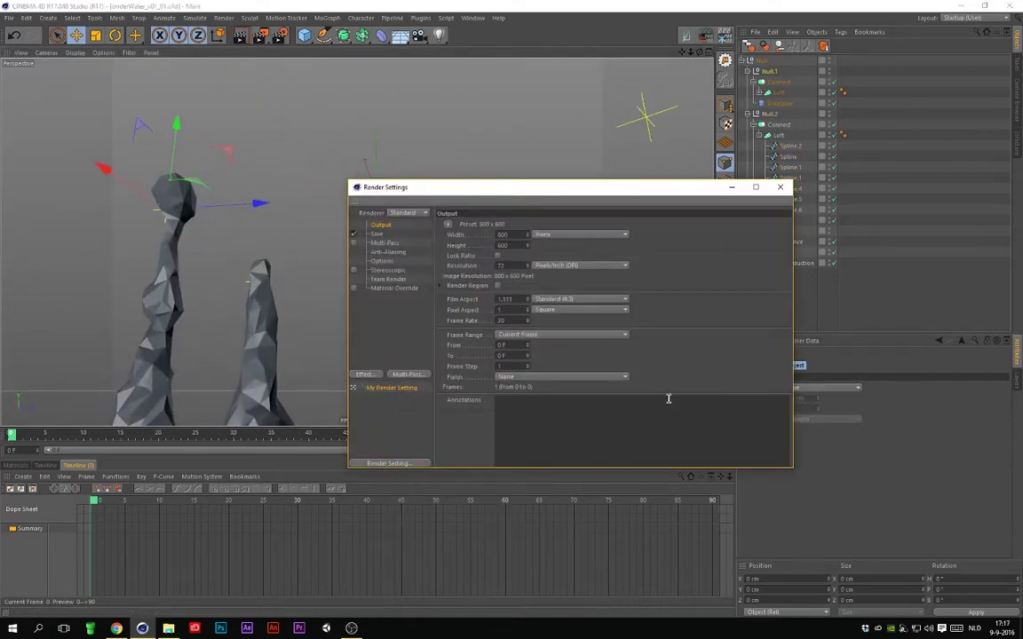
# Step: Bring up the list of recently opened files
pyautogui.click(8, 18)
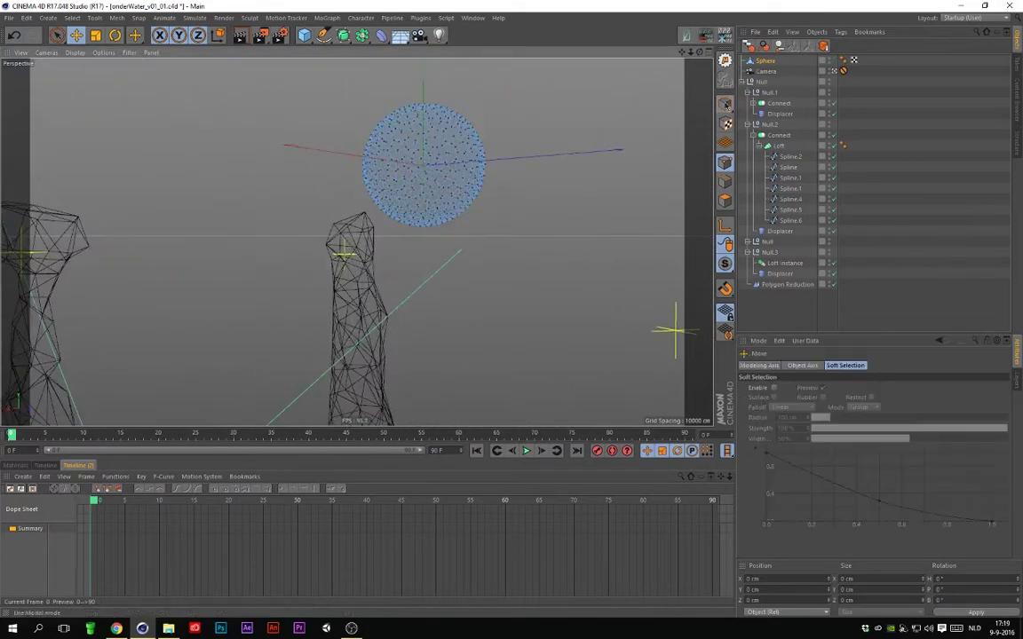
# Step: Brush-sculpt the sphere and frame it among the spires
pyautogui.press('m')
pyautogui.press('c')
pyautogui.press('s')
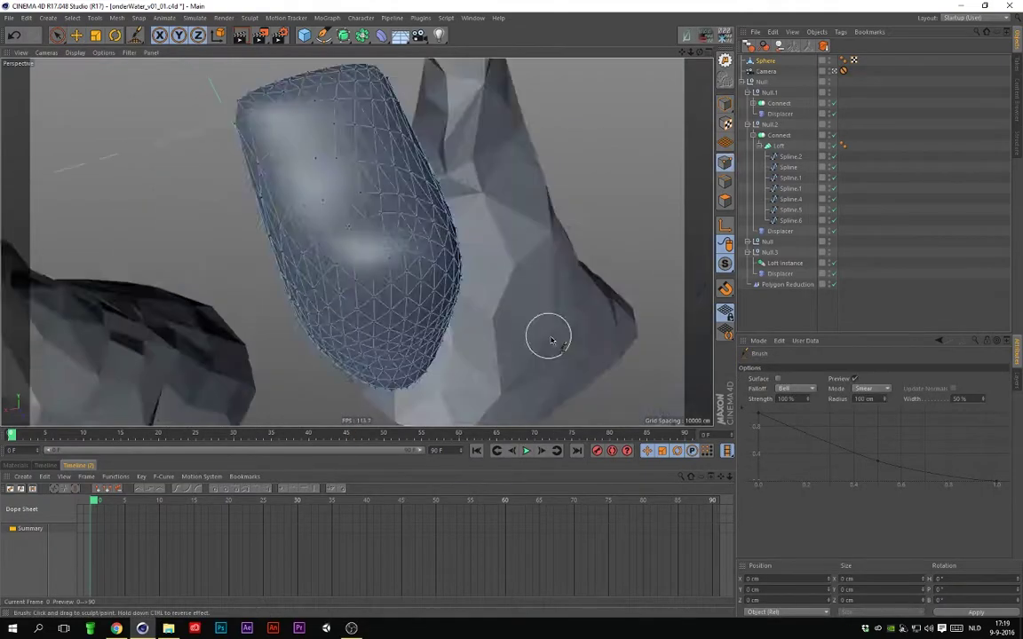
pyautogui.scroll(-5, 502, 372)
pyautogui.moveTo(502, 372)
pyautogui.keyDown('alt'); pyautogui.mouseDown()
pyautogui.moveTo(423, 331)
pyautogui.moveTo(446, 342)
pyautogui.mouseUp(); pyautogui.keyUp('alt')
pyautogui.moveTo(399, 211)
pyautogui.keyDown('alt'); pyautogui.mouseDown()
pyautogui.moveTo(354, 269)
pyautogui.moveTo(434, 275)
pyautogui.moveTo(352, 266)
pyautogui.moveTo(434, 217)
pyautogui.mouseUp(); pyautogui.keyUp('alt')
# Step: Pull the sphere's points with the Magnet tool into a rough boulder
pyautogui.press('m')
pyautogui.press('c')
pyautogui.press('m')
pyautogui.press('i')
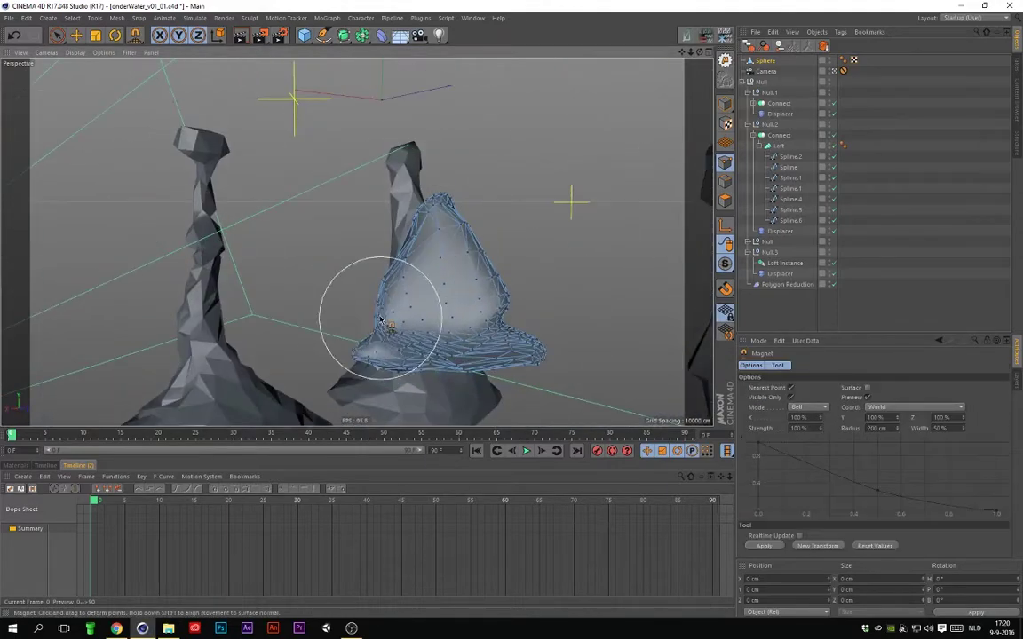
pyautogui.keyDown('alt'); pyautogui.moveTo(382, 320); pyautogui.dragTo(355, 217); pyautogui.keyUp('alt')
# Step: Paste and scale sphere copies, then group them under a Null with Alt+G
pyautogui.hotkey('ctrl', 'v')
pyautogui.scroll(-3, 541, 324)
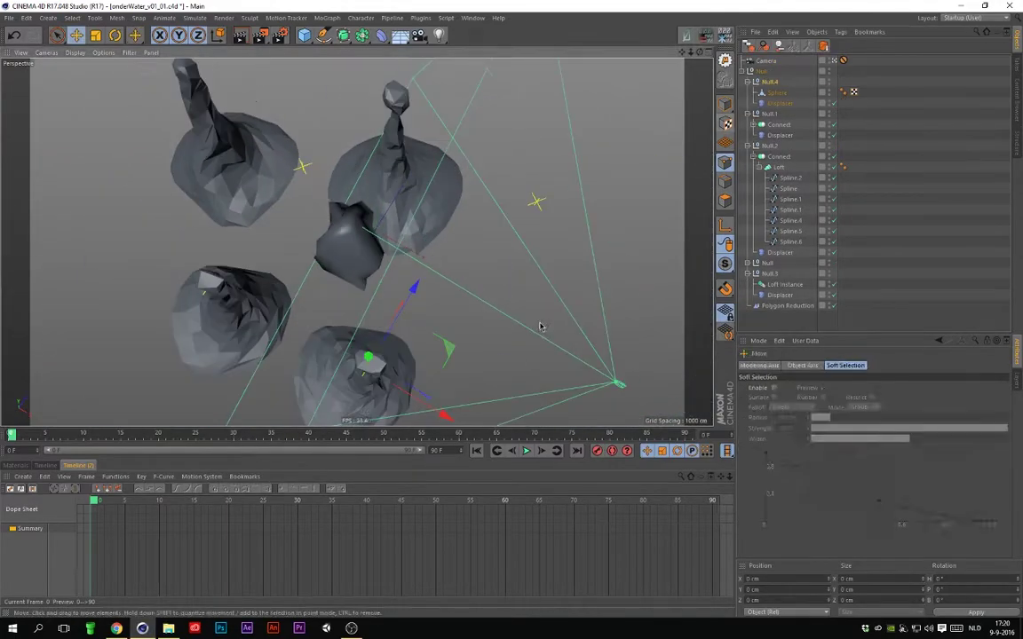
pyautogui.moveTo(541, 324)
pyautogui.keyDown('alt'); pyautogui.mouseDown()
pyautogui.moveTo(607, 306)
pyautogui.moveTo(641, 379)
pyautogui.moveTo(308, 408)
pyautogui.moveTo(568, 358)
pyautogui.moveTo(573, 331)
pyautogui.moveTo(520, 343)
pyautogui.moveTo(551, 321)
pyautogui.mouseUp(); pyautogui.keyUp('alt')
pyautogui.press('t')
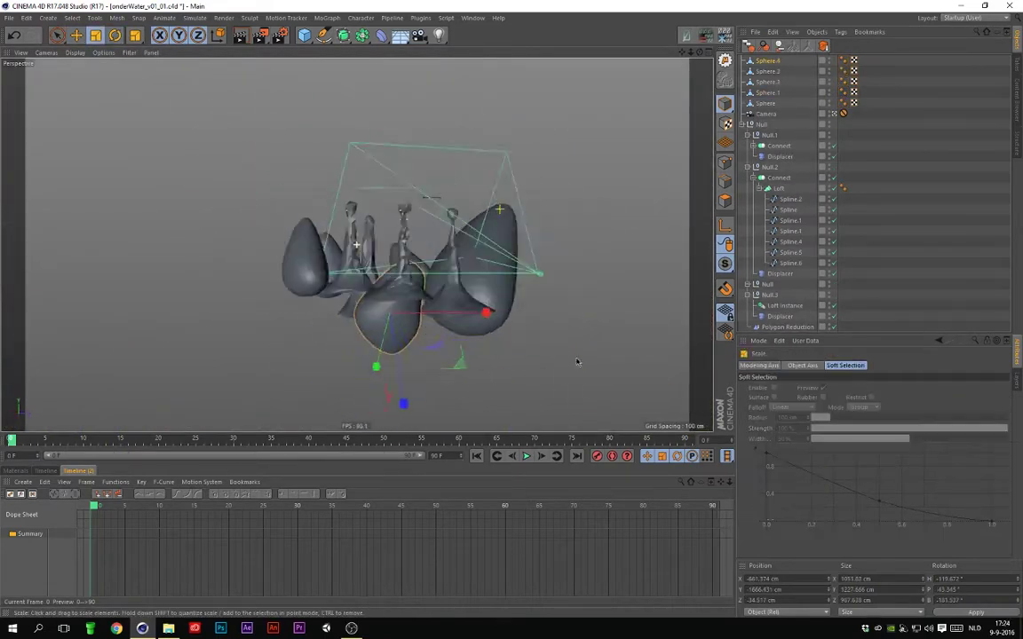
pyautogui.hotkey('alt', 'g')
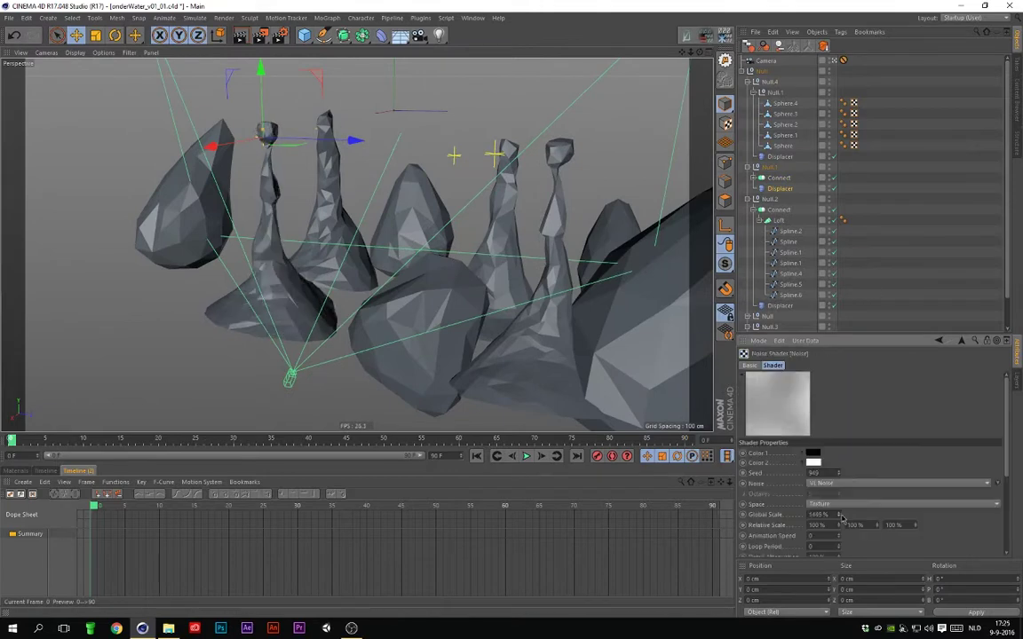
# Step: Draw a spline with the Pen tool and move and reshape it into place
pyautogui.click(324, 35)
pyautogui.click(358, 50)
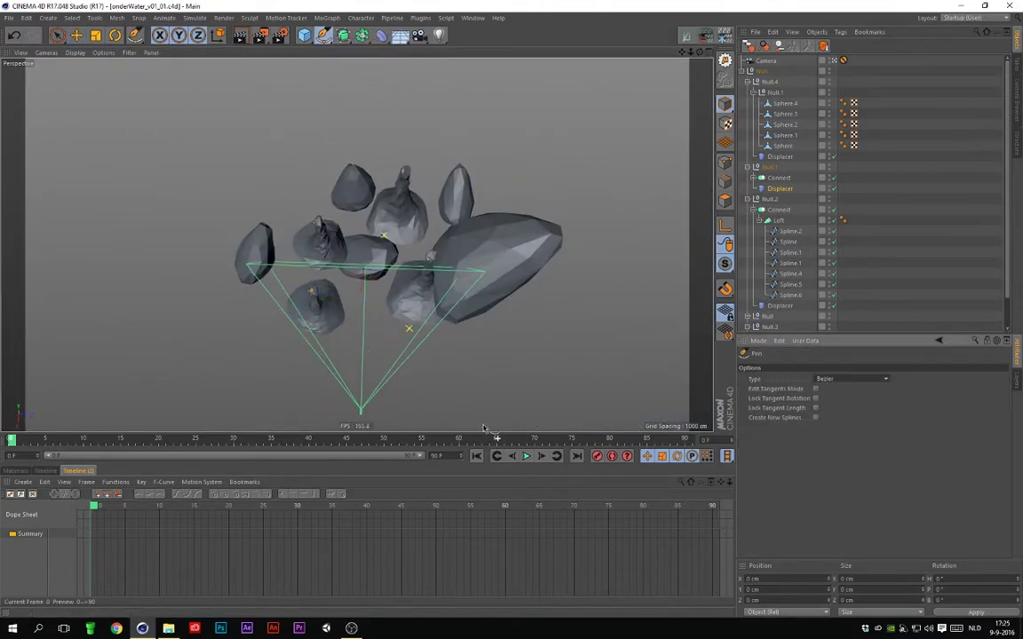
pyautogui.press('e')
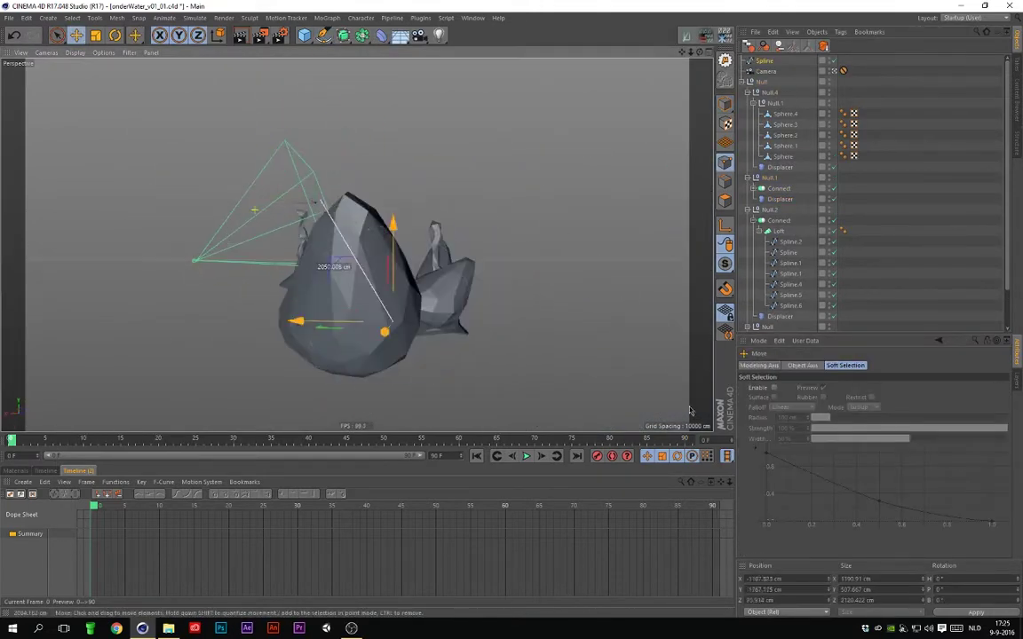
pyautogui.keyDown('alt'); pyautogui.moveTo(561, 243); pyautogui.dragTo(612, 338); pyautogui.keyUp('alt')
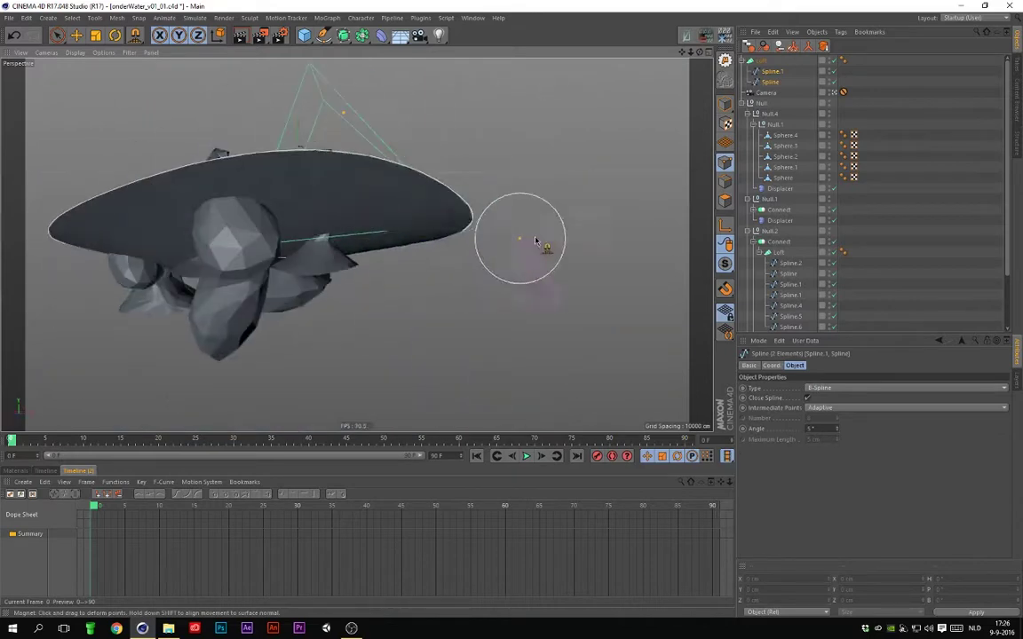
pyautogui.keyDown('alt'); pyautogui.moveTo(536, 240); pyautogui.dragTo(546, 334); pyautogui.keyUp('alt')
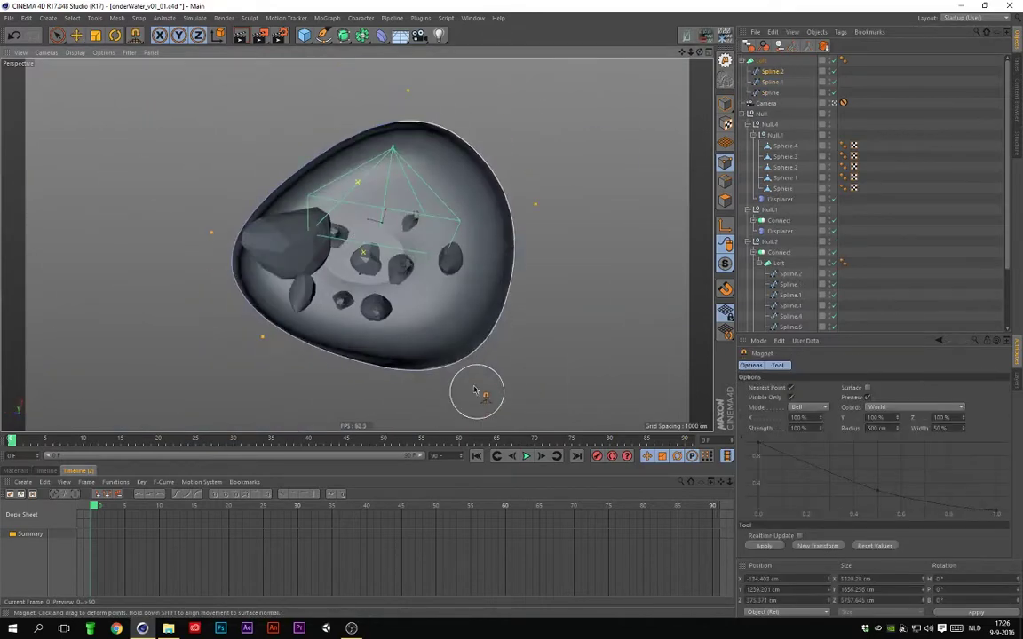
# Step: Reshape the bowl's rim with the Magnet tool and add more spline rings
pyautogui.moveTo(475, 391)
pyautogui.keyDown('alt'); pyautogui.mouseDown()
pyautogui.moveTo(274, 274)
pyautogui.moveTo(550, 303)
pyautogui.moveTo(352, 342)
pyautogui.moveTo(399, 291)
pyautogui.moveTo(365, 365)
pyautogui.moveTo(613, 322)
pyautogui.mouseUp(); pyautogui.keyUp('alt')
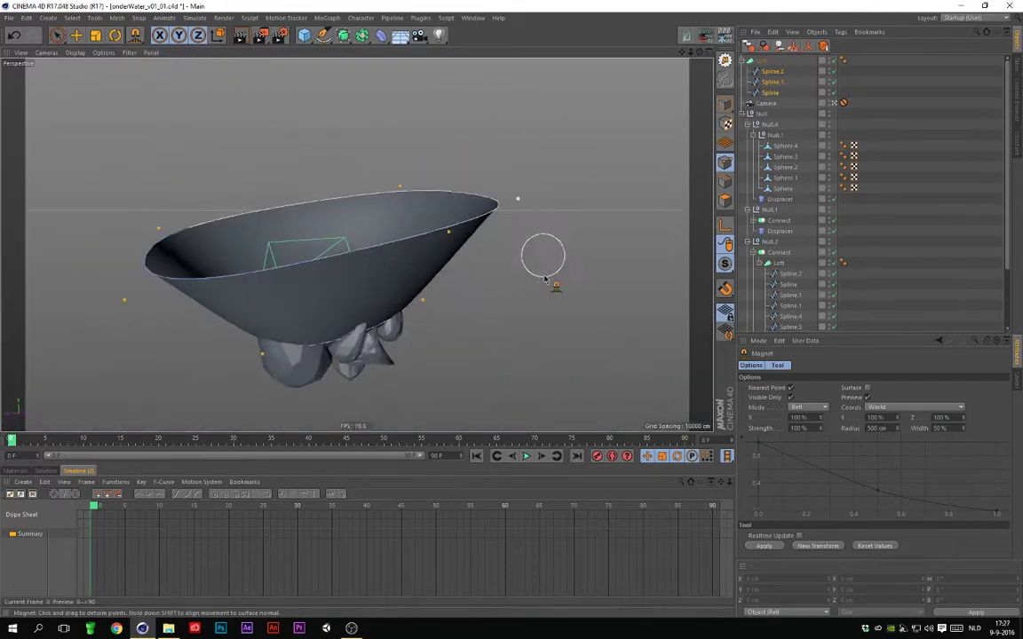
pyautogui.moveTo(545, 278)
pyautogui.keyDown('alt'); pyautogui.mouseDown()
pyautogui.moveTo(128, 233)
pyautogui.moveTo(346, 115)
pyautogui.mouseUp(); pyautogui.keyUp('alt')
pyautogui.press('e')
pyautogui.keyDown('alt'); pyautogui.moveTo(674, 613); pyautogui.dragTo(531, 171); pyautogui.keyUp('alt')
pyautogui.press('m')
pyautogui.press('i')
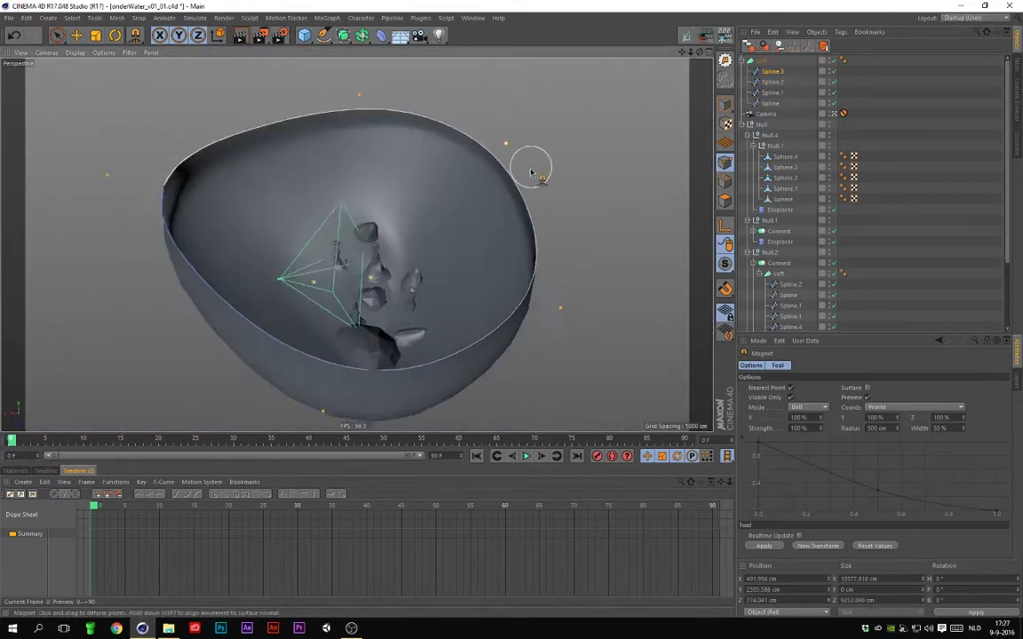
pyautogui.moveTo(476, 216)
pyautogui.keyDown('alt'); pyautogui.mouseDown()
pyautogui.moveTo(588, 132)
pyautogui.moveTo(399, 266)
pyautogui.mouseUp(); pyautogui.keyUp('alt')
pyautogui.press('e')
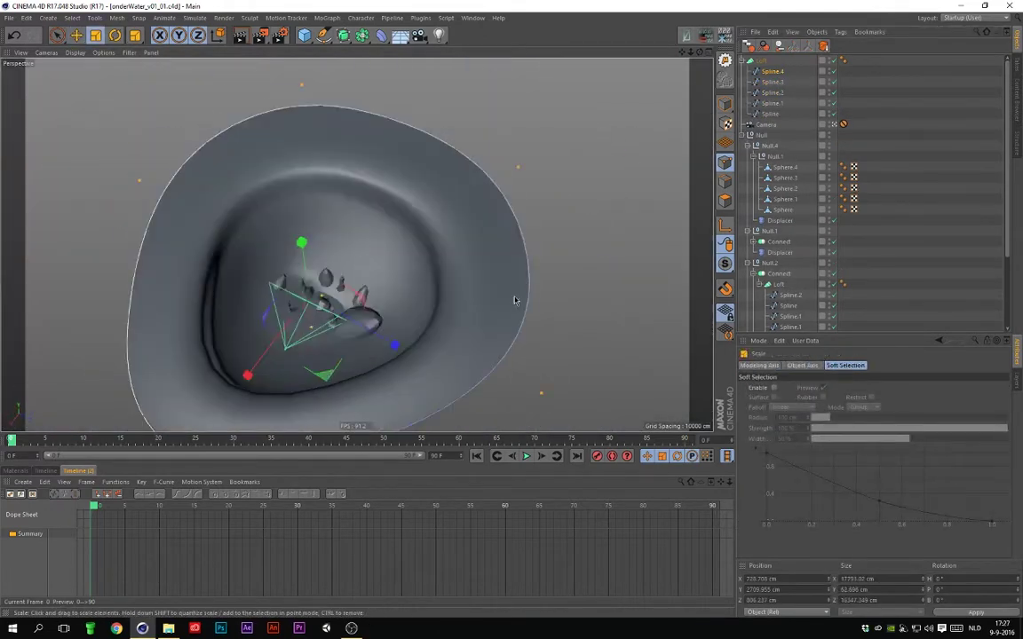
# Step: Lower the Loft's Mesh Subdivision for a coarse bowl
pyautogui.keyDown('alt'); pyautogui.moveTo(621, 222); pyautogui.dragTo(662, 356); pyautogui.keyUp('alt')
pyautogui.click(795, 365)
pyautogui.click(847, 400)
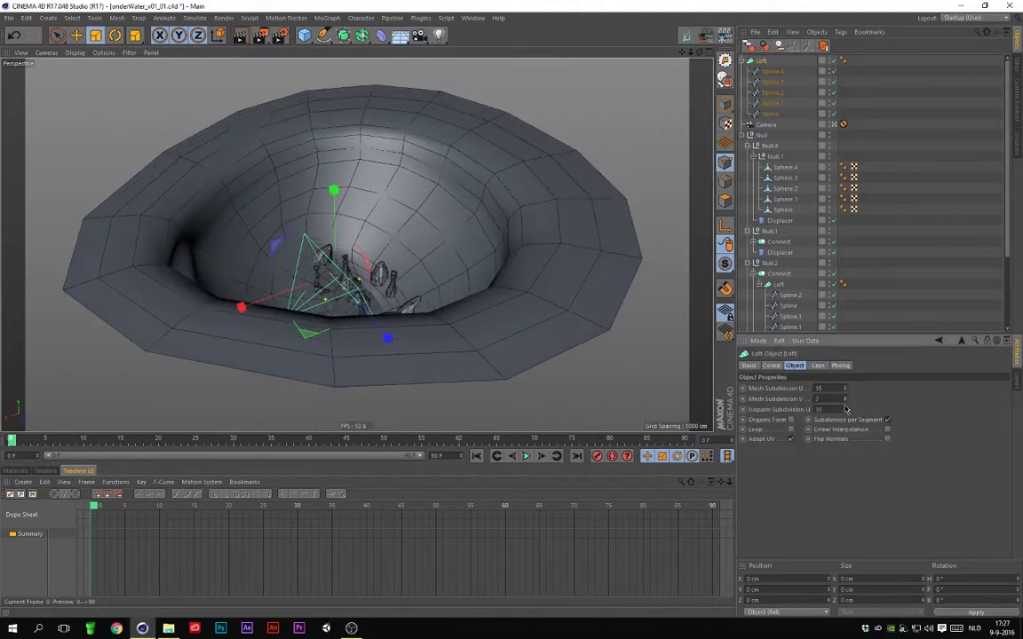
pyautogui.keyDown('alt'); pyautogui.moveTo(488, 72); pyautogui.dragTo(533, 222); pyautogui.keyUp('alt')
# Step: Undo the earlier magnet edits step by step
pyautogui.click(342, 35)
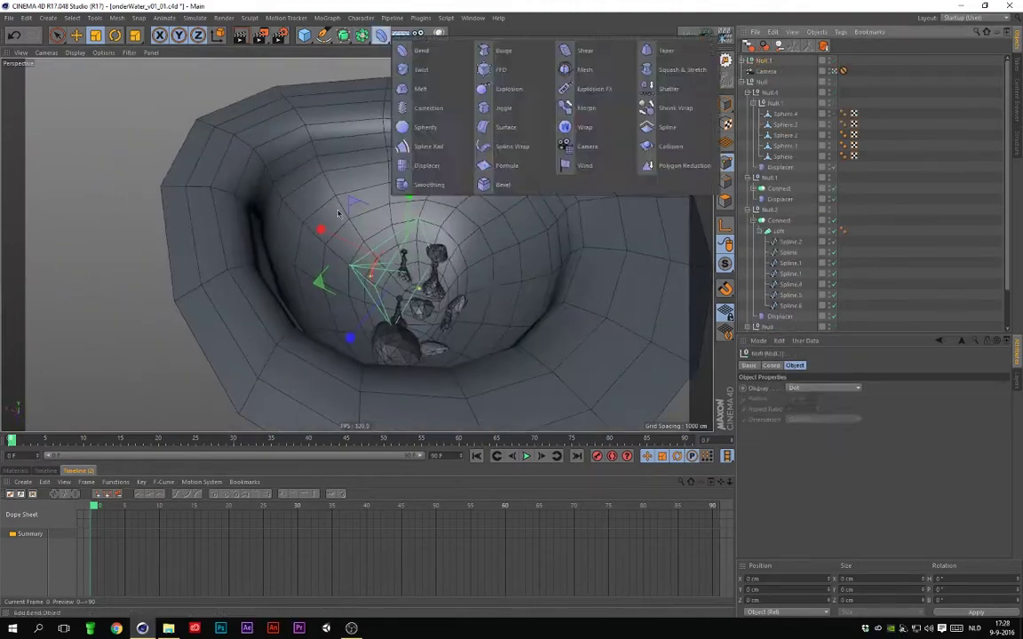
pyautogui.keyDown('alt'); pyautogui.click(648, 167); pyautogui.keyUp('alt')
pyautogui.hotkey('ctrl', 'z')
pyautogui.hotkey('ctrl', 'z')
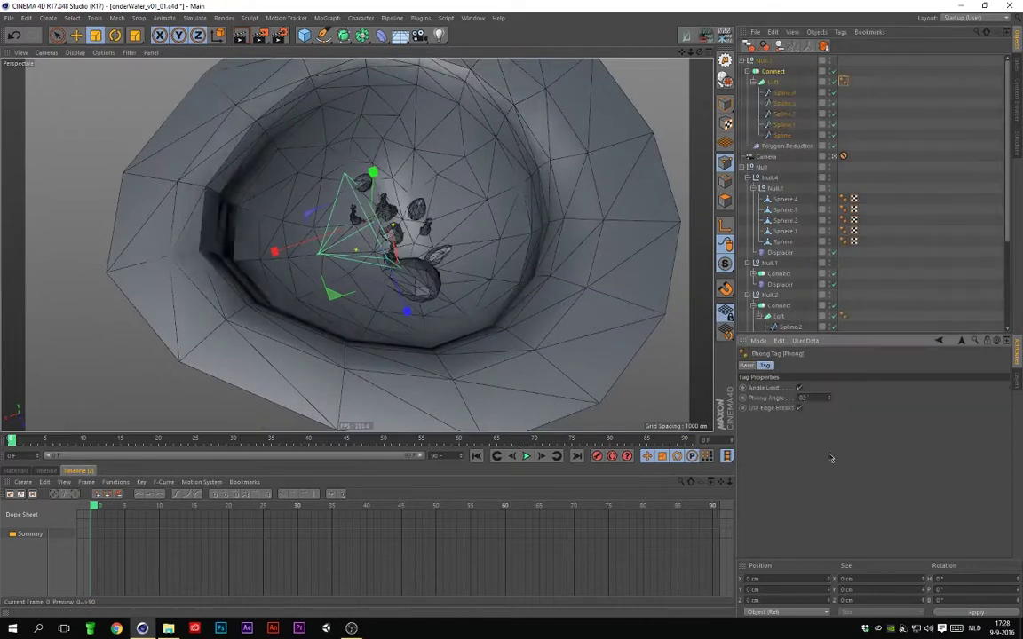
pyautogui.hotkey('ctrl', 'z')
pyautogui.hotkey('ctrl', 'z')
pyautogui.hotkey('ctrl', 'z')
pyautogui.hotkey('ctrl', 'z')
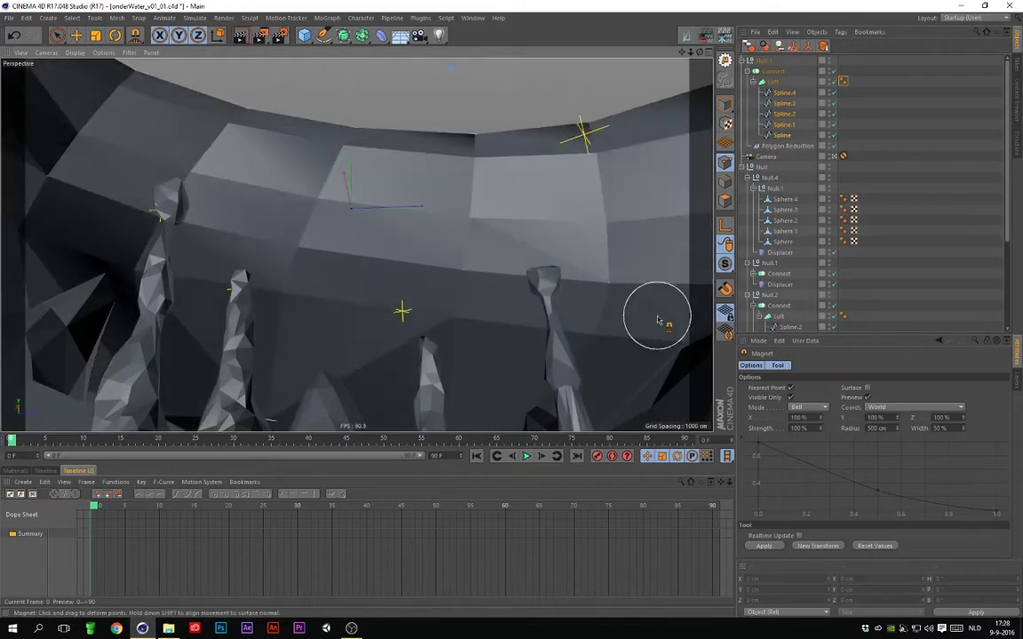
pyautogui.hotkey('ctrl', 'z')
pyautogui.hotkey('ctrl', 'z')
pyautogui.hotkey('ctrl', 'z')
pyautogui.click(779, 60)
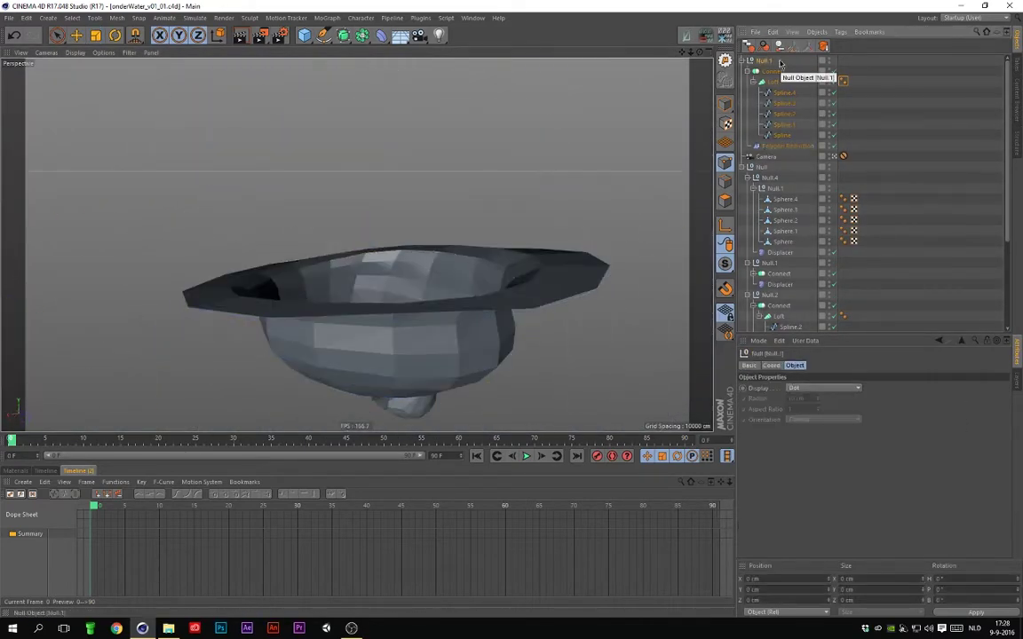
pyautogui.hotkey('ctrl', 'z')
pyautogui.hotkey('ctrl', 'z')
pyautogui.hotkey('ctrl', 'z')
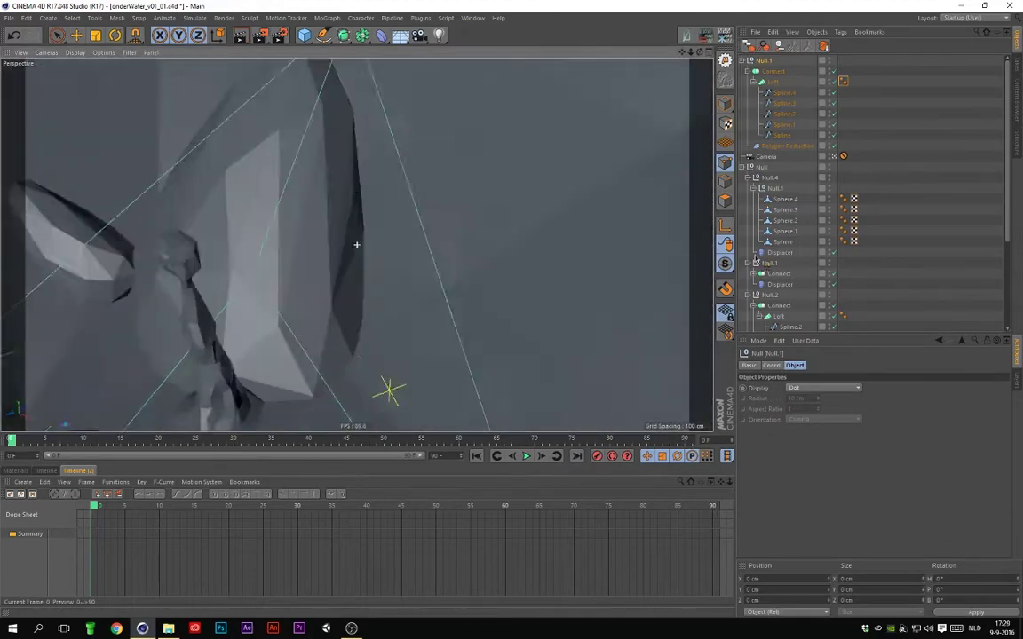
pyautogui.hotkey('ctrl', 'z')
pyautogui.hotkey('ctrl', 'z')
pyautogui.hotkey('ctrl', 'z')
pyautogui.hotkey('ctrl', 'z')
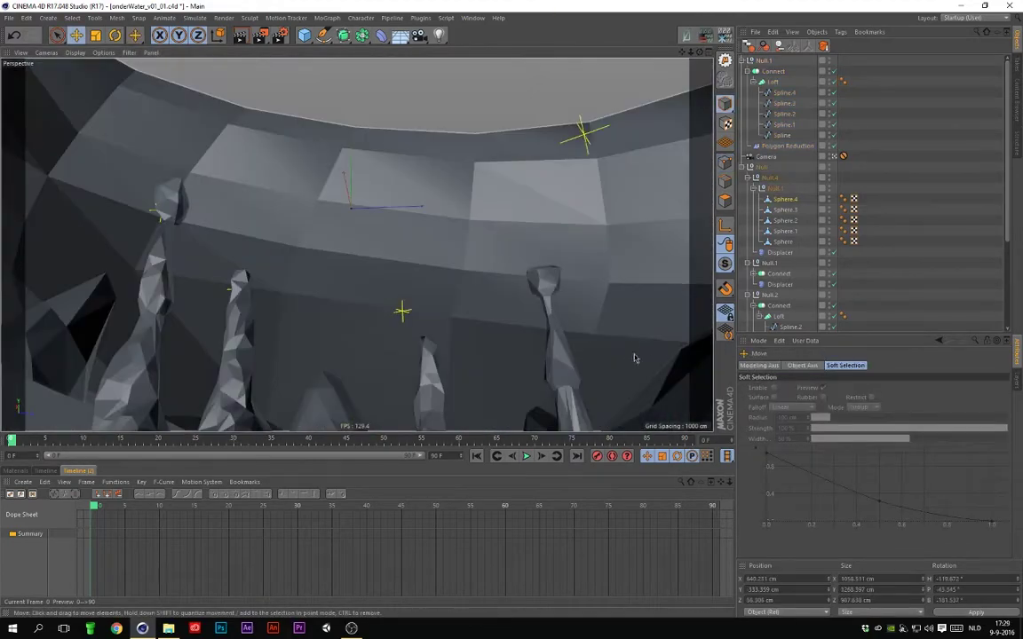
pyautogui.hotkey('ctrl', 'z')
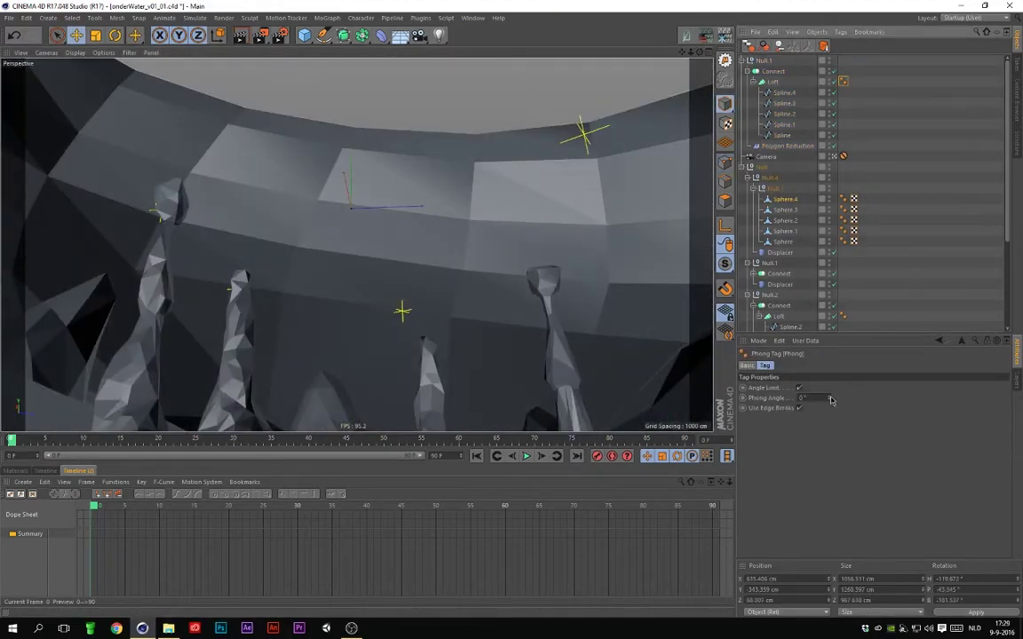
pyautogui.hotkey('alt', 'r')
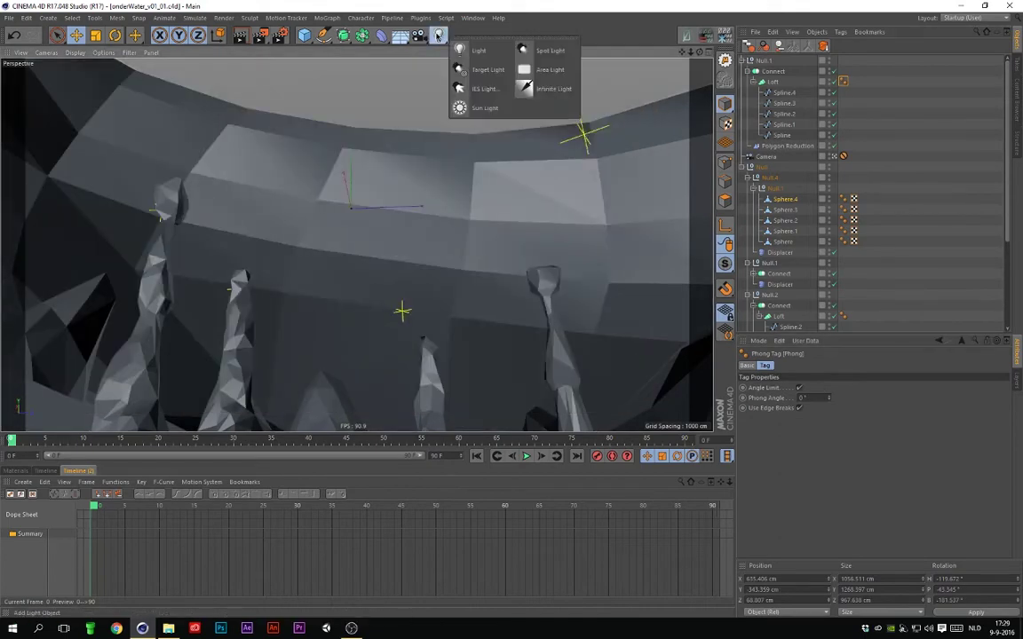
# Step: Add a Light and rotate it to shine into the cave
pyautogui.click(478, 50)
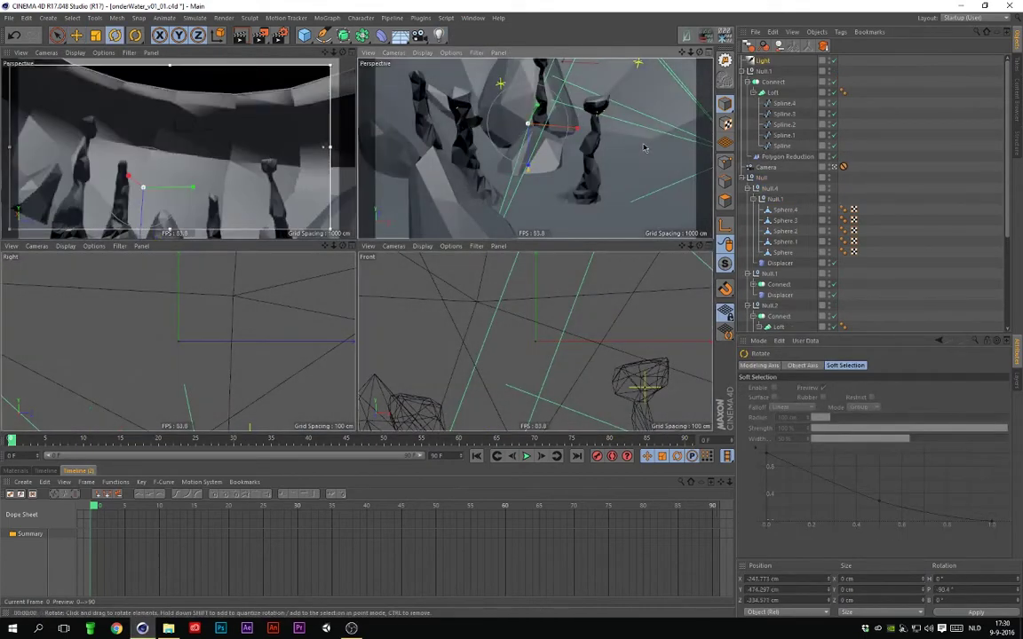
pyautogui.moveTo(645, 155); pyautogui.dragTo(296, 191)
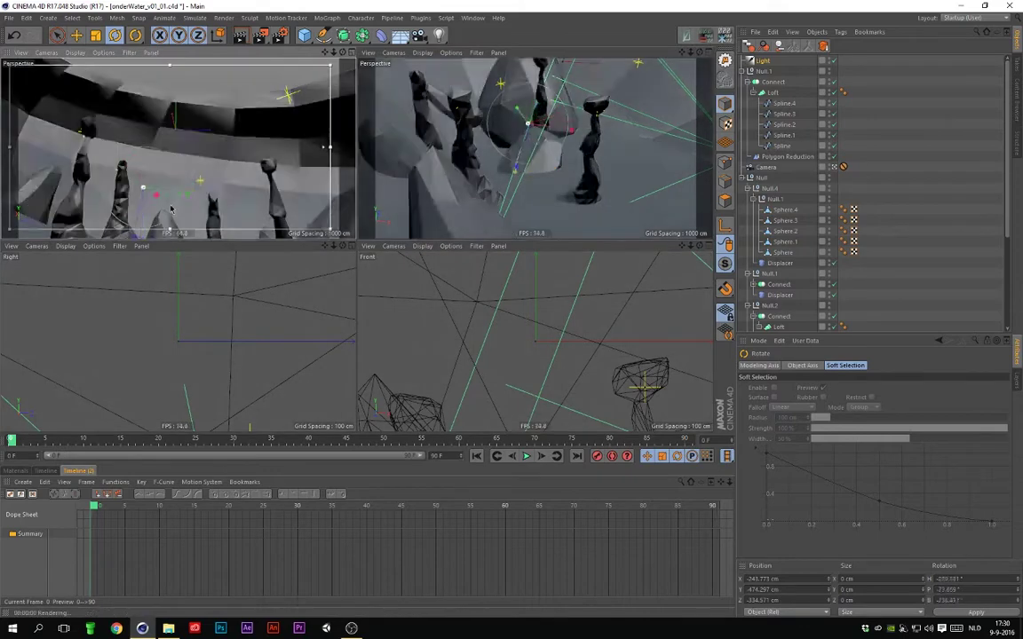
pyautogui.middleClick(296, 191)
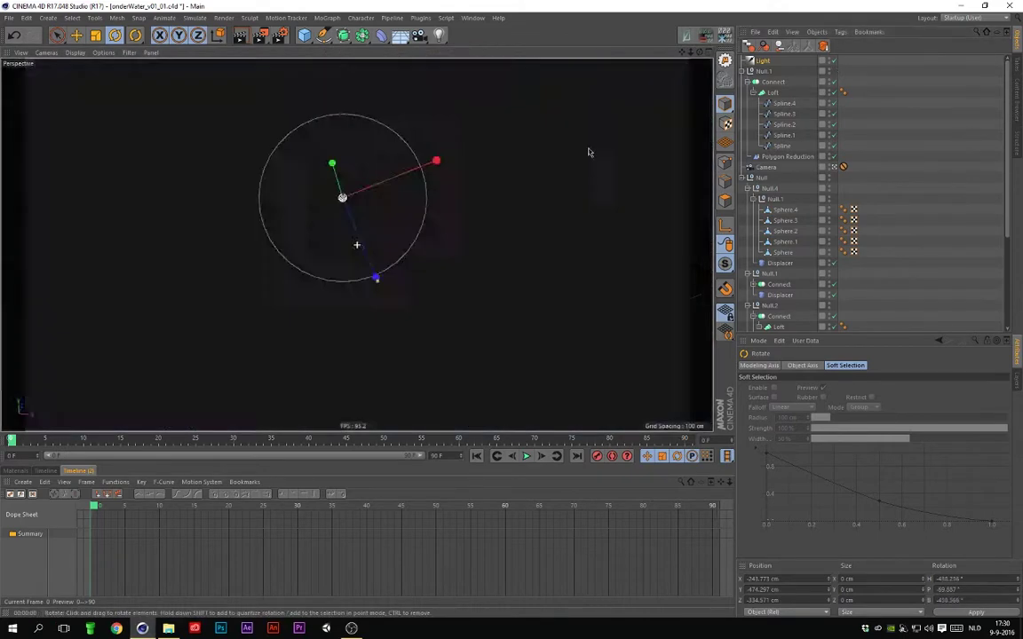
pyautogui.click(822, 155)
pyautogui.click(772, 92)
# Step: Place the noise Displacer under Connect and set Polygon Reduction strength to 46%
pyautogui.click(752, 92)
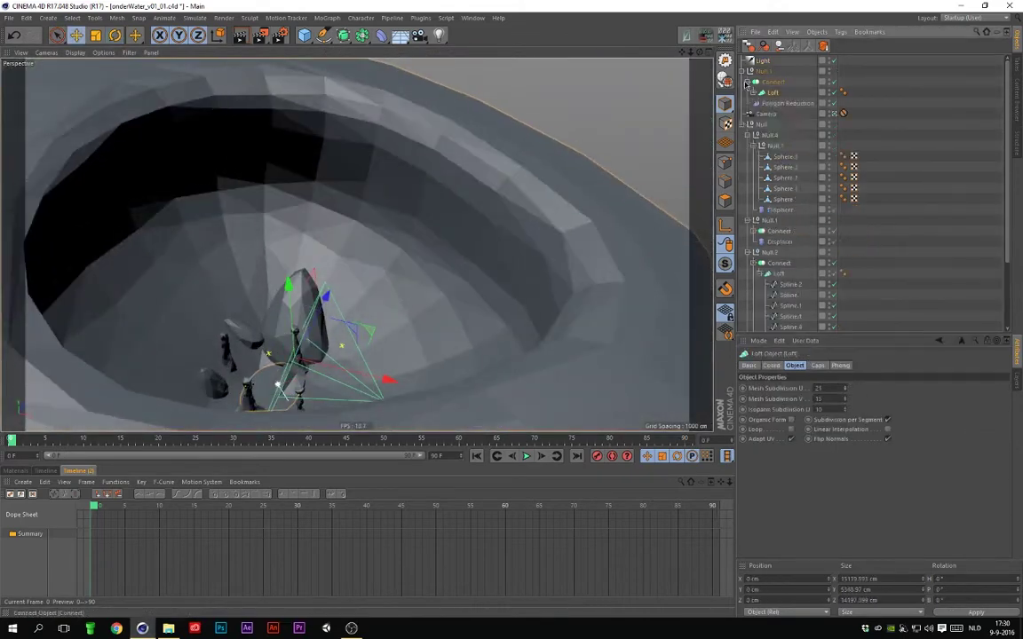
pyautogui.keyDown('ctrl'); pyautogui.moveTo(788, 208); pyautogui.dragTo(777, 100); pyautogui.keyUp('ctrl')
pyautogui.hotkey('ctrl', 'z')
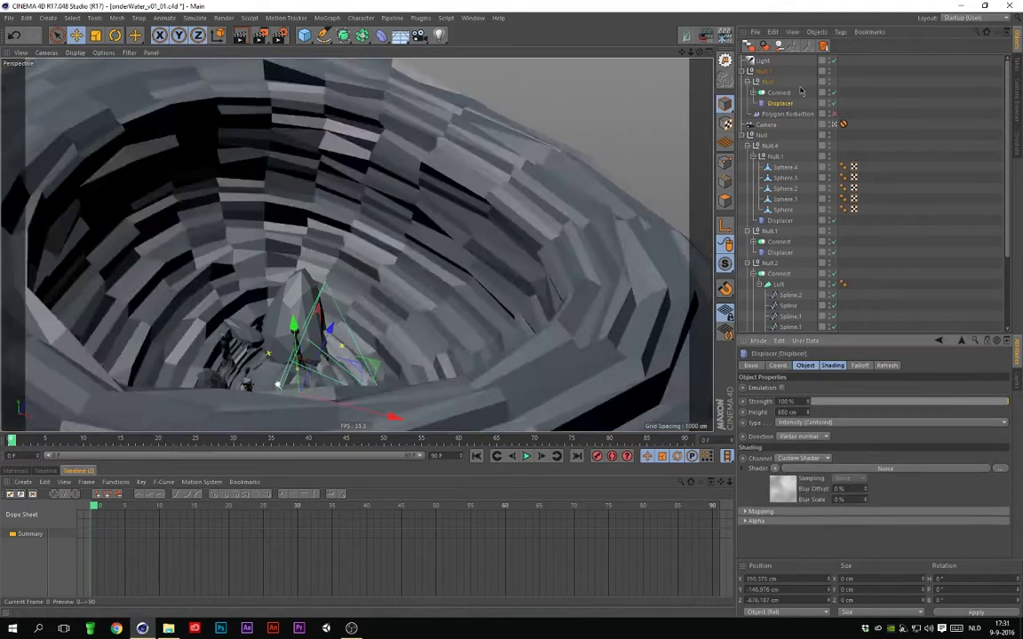
pyautogui.click(780, 114)
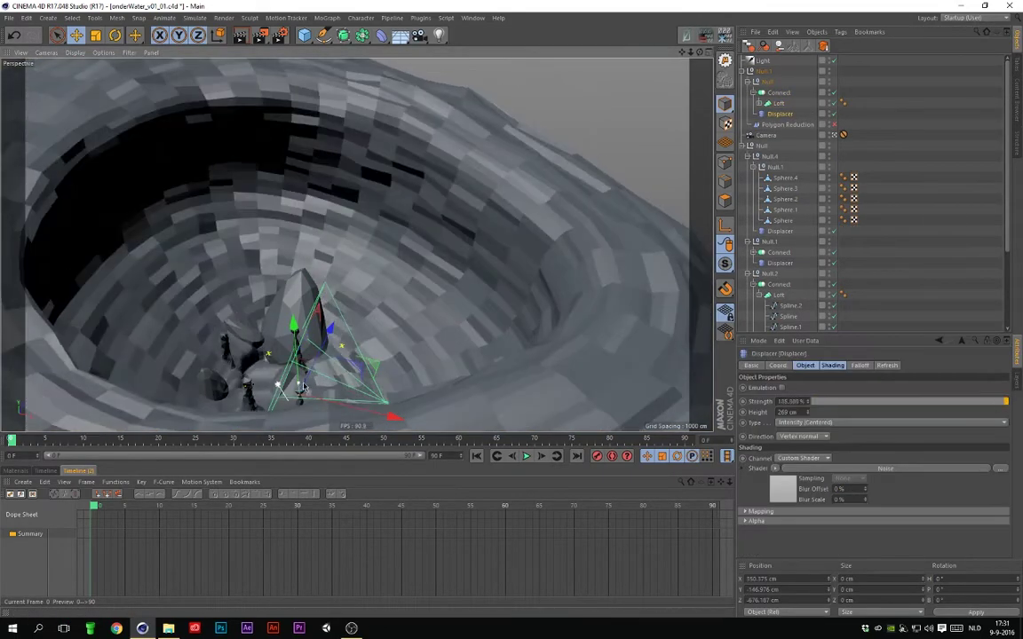
pyautogui.click(779, 103)
pyautogui.click(788, 125)
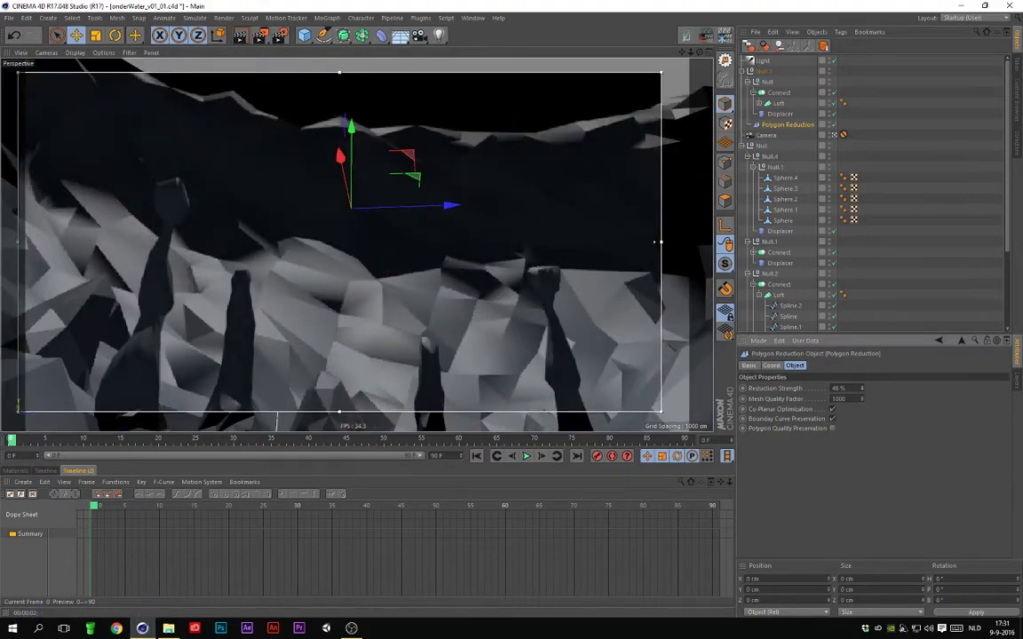
pyautogui.keyDown('alt'); pyautogui.moveTo(444, 266); pyautogui.dragTo(493, 358); pyautogui.keyUp('alt')
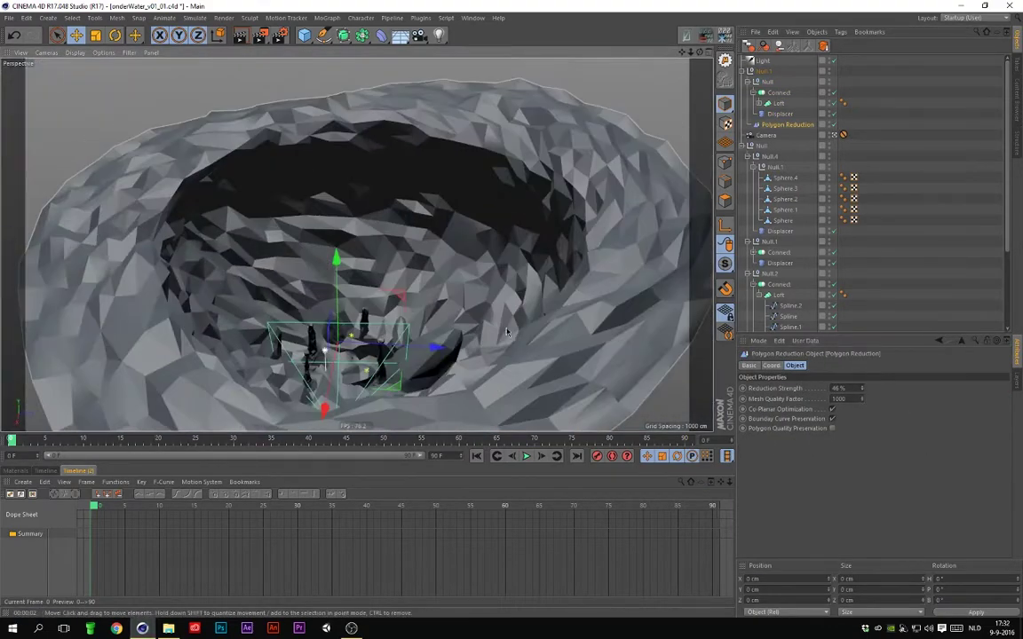
# Step: Rotate the light to about −80° pitch and set its Infinite Angle to 12°
pyautogui.middleClick(492, 359)
pyautogui.press('r')
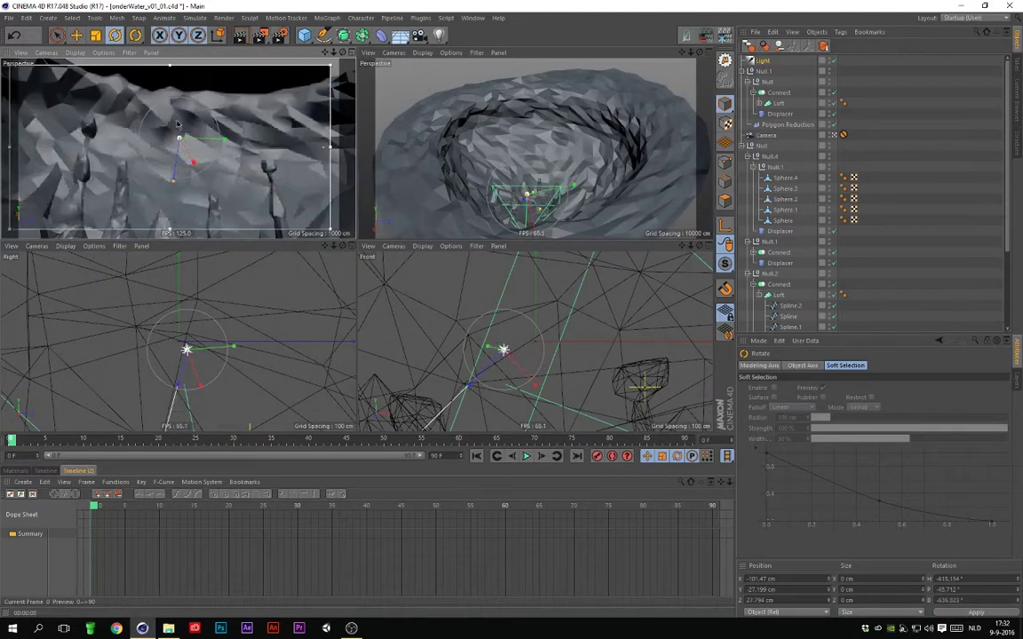
pyautogui.moveTo(176, 124)
pyautogui.mouseDown()
pyautogui.moveTo(304, 157)
pyautogui.moveTo(231, 151)
pyautogui.mouseUp()
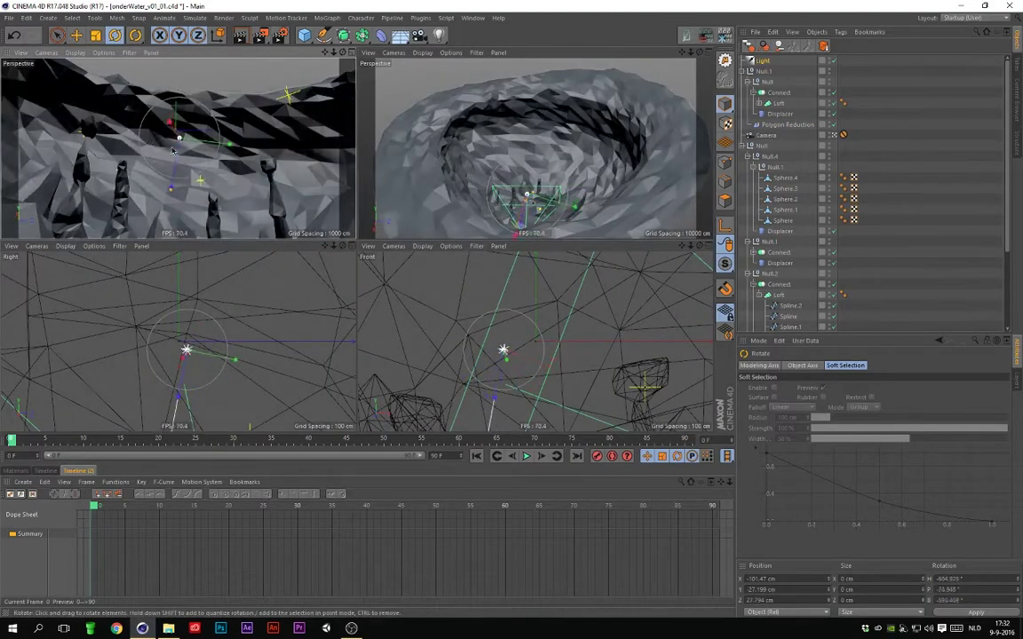
pyautogui.click(762, 61)
pyautogui.click(868, 365)
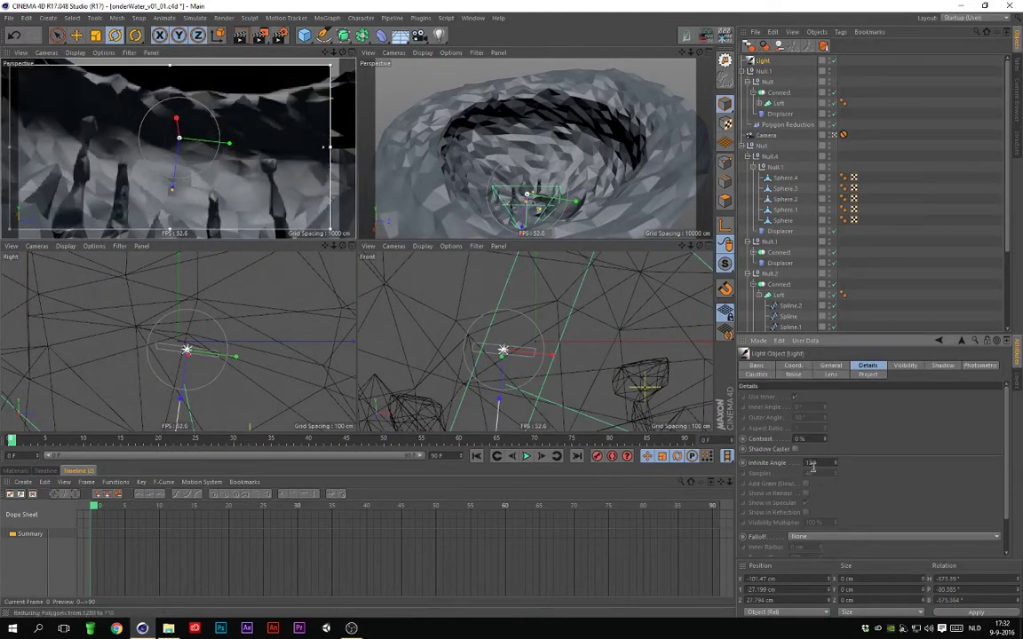
pyautogui.click(821, 462)
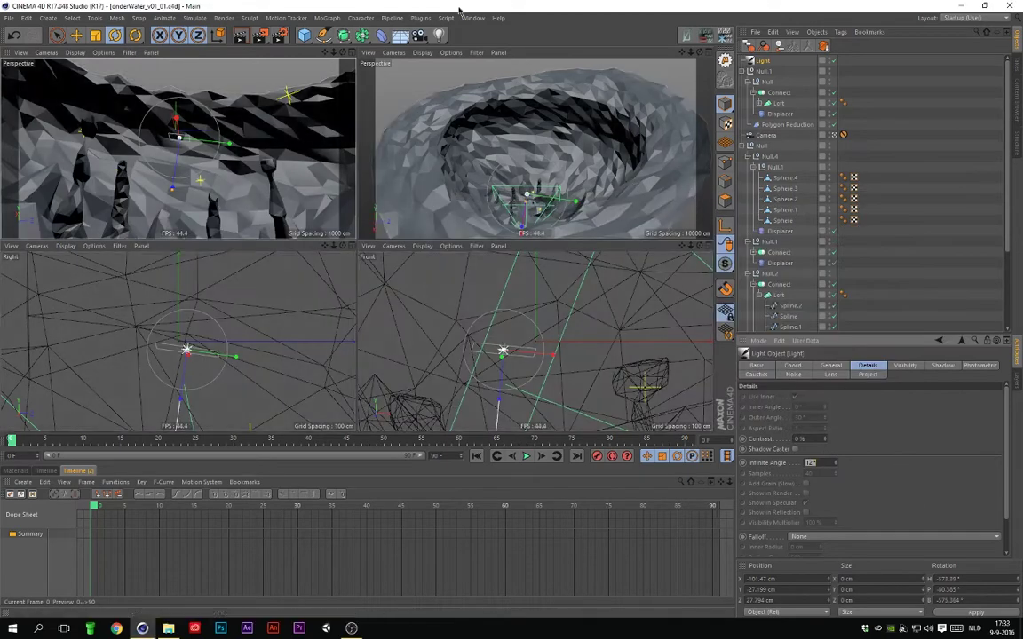
# Step: Add a Plane with 100 segments
pyautogui.click(402, 70)
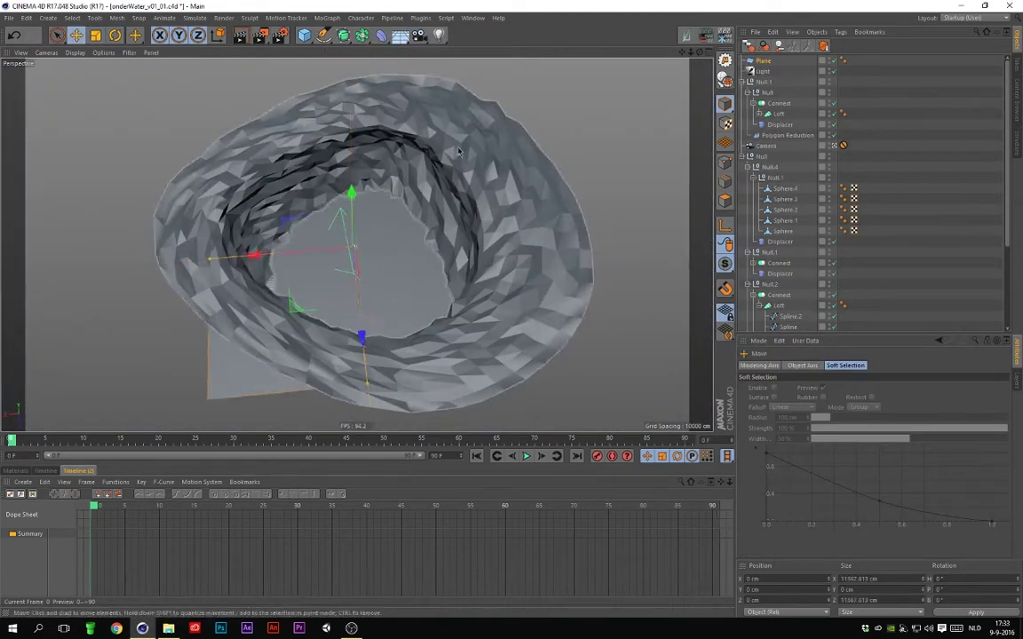
pyautogui.scroll(5, 374, 157)
pyautogui.scroll(-3, 373, 158)
pyautogui.click(762, 71)
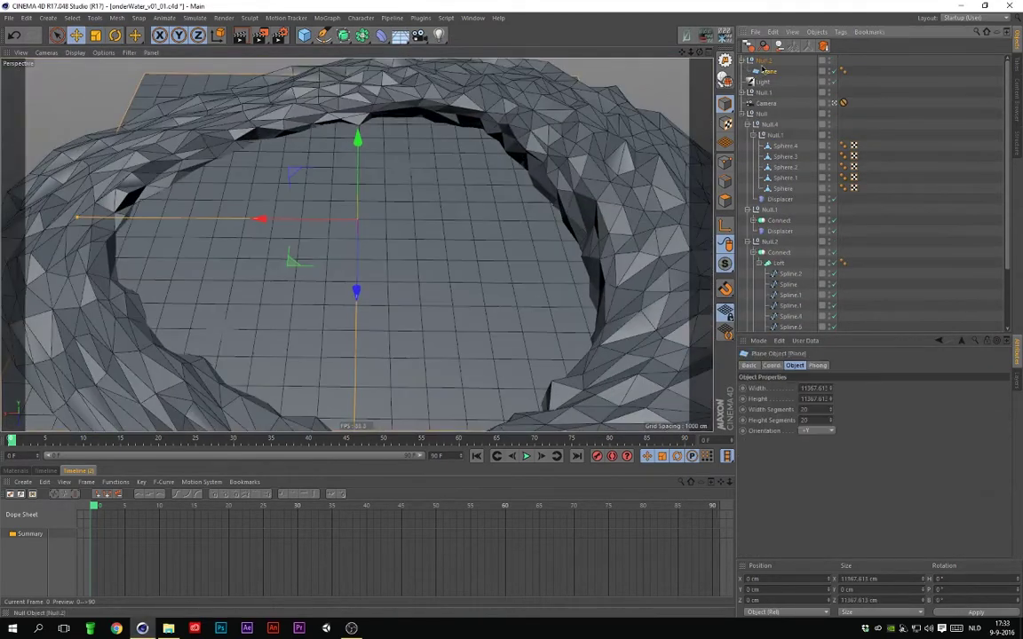
pyautogui.write('100')
pyautogui.press('Return')
pyautogui.press('F8')
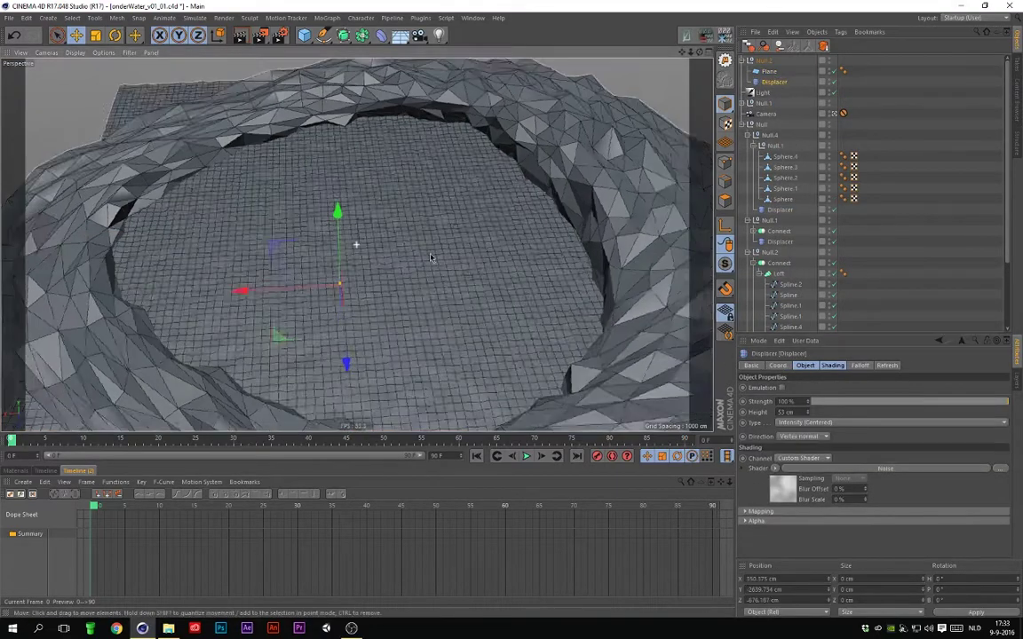
# Step: Displace the plane with a Noise shader and add Polygon Reduction at 55% strength
pyautogui.keyDown('alt'); pyautogui.moveTo(533, 222); pyautogui.dragTo(646, 186); pyautogui.keyUp('alt')
pyautogui.click(886, 467)
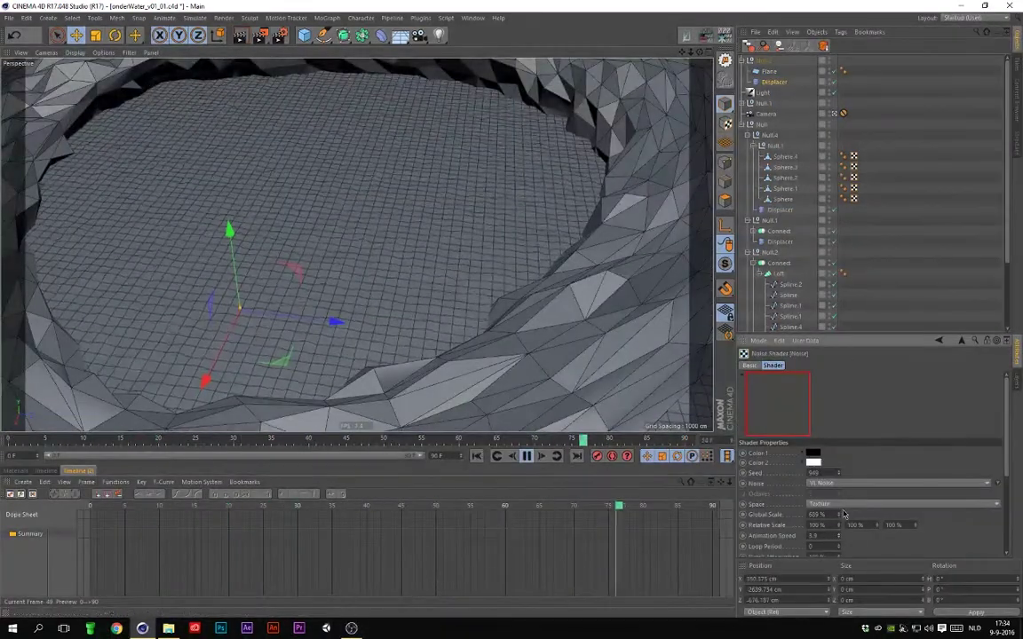
pyautogui.click(768, 60)
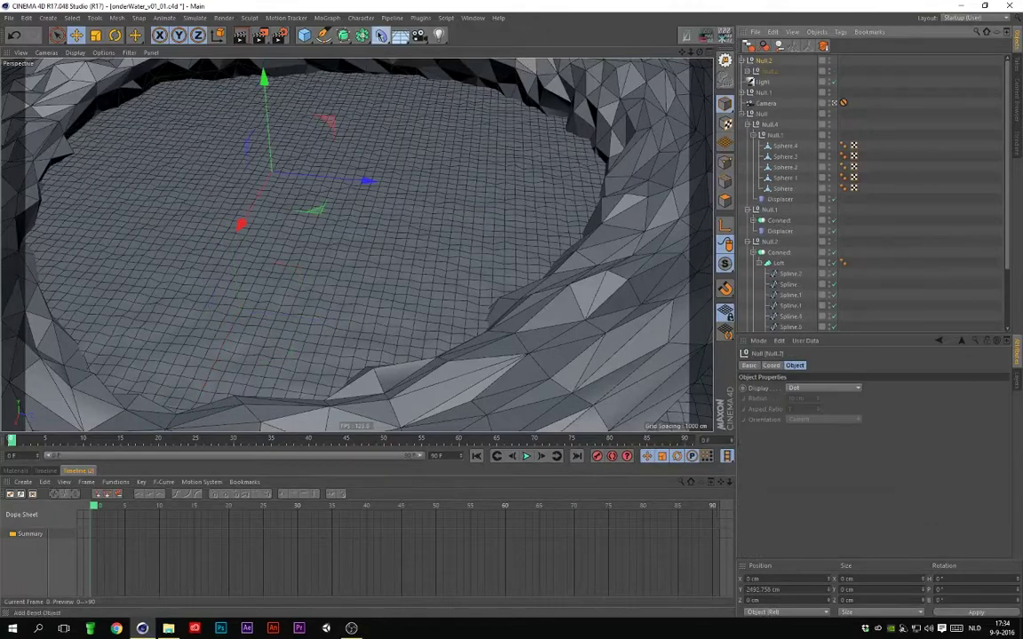
pyautogui.moveTo(861, 388)
pyautogui.mouseDown()
pyautogui.moveTo(833, 410)
pyautogui.moveTo(861, 404)
pyautogui.mouseUp()
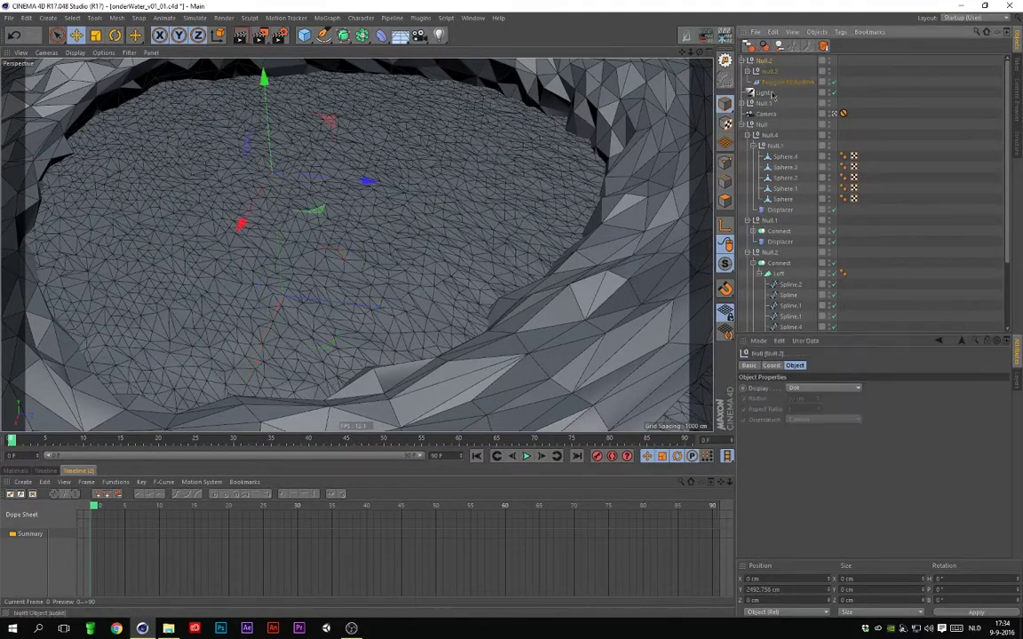
# Step: Preview the water animation and name the group waterOppervlak_animated
pyautogui.press('F8')
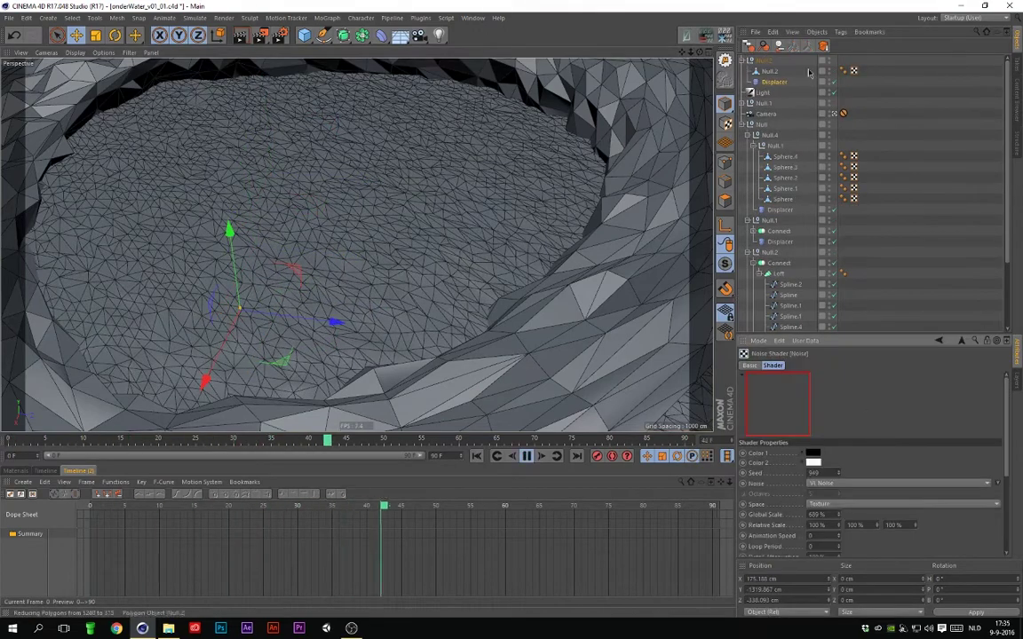
pyautogui.click(805, 365)
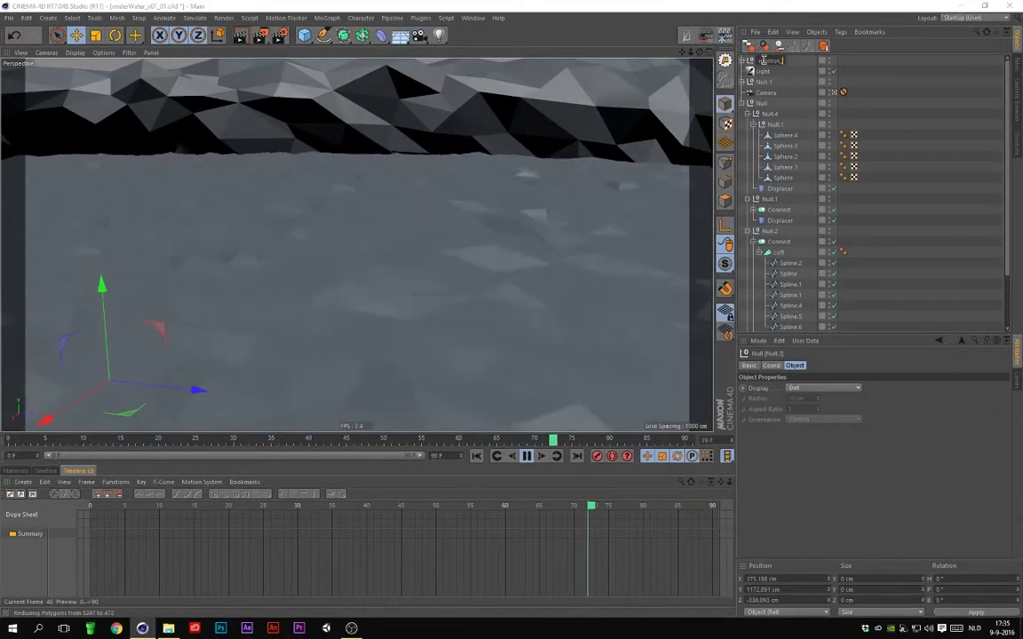
pyautogui.press('Return')
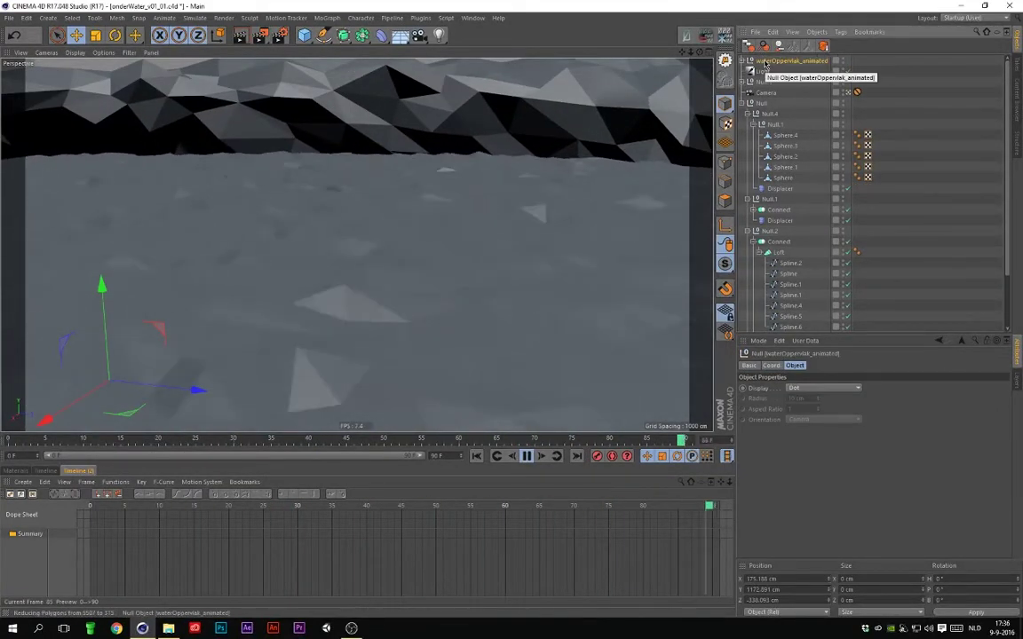
pyautogui.click(476, 457)
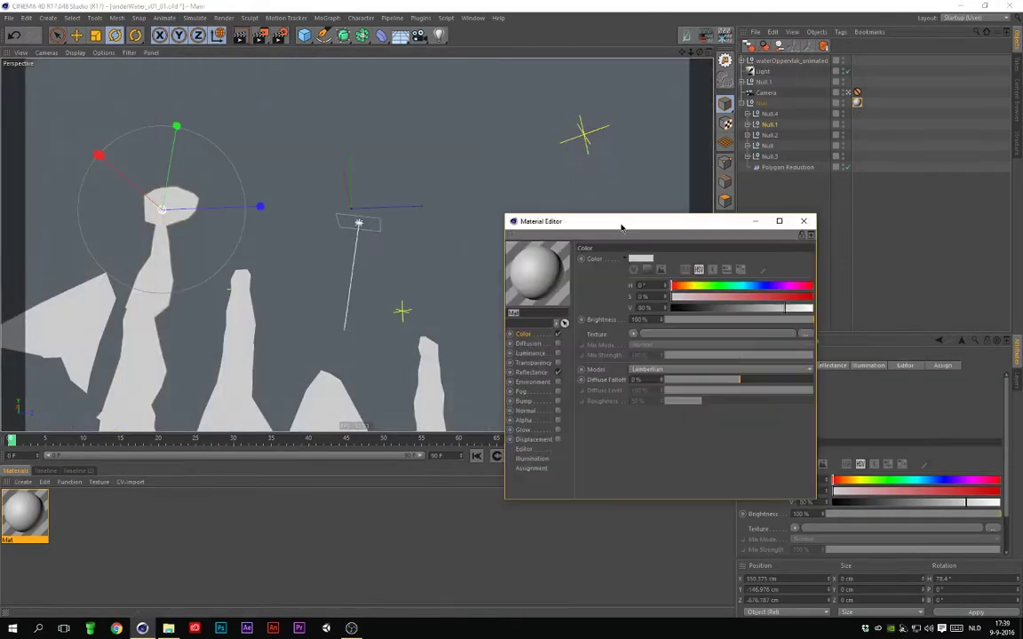
# Step: Load a Gradient shader into Mat's Color and set its Direction Z to 0
pyautogui.click(640, 447)
pyautogui.click(638, 359)
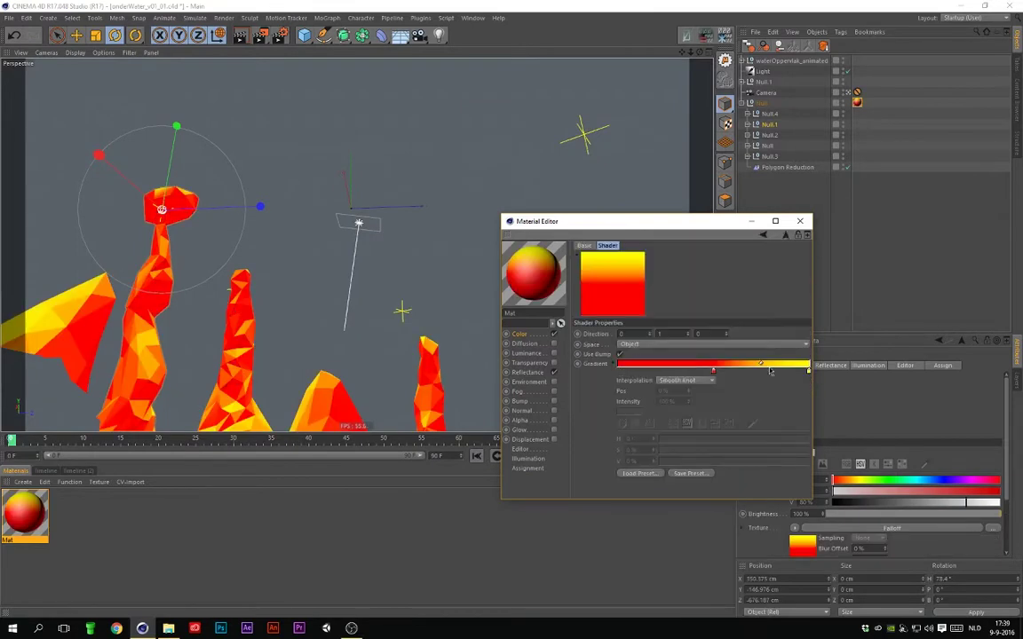
pyautogui.moveTo(770, 371); pyautogui.dragTo(805, 374)
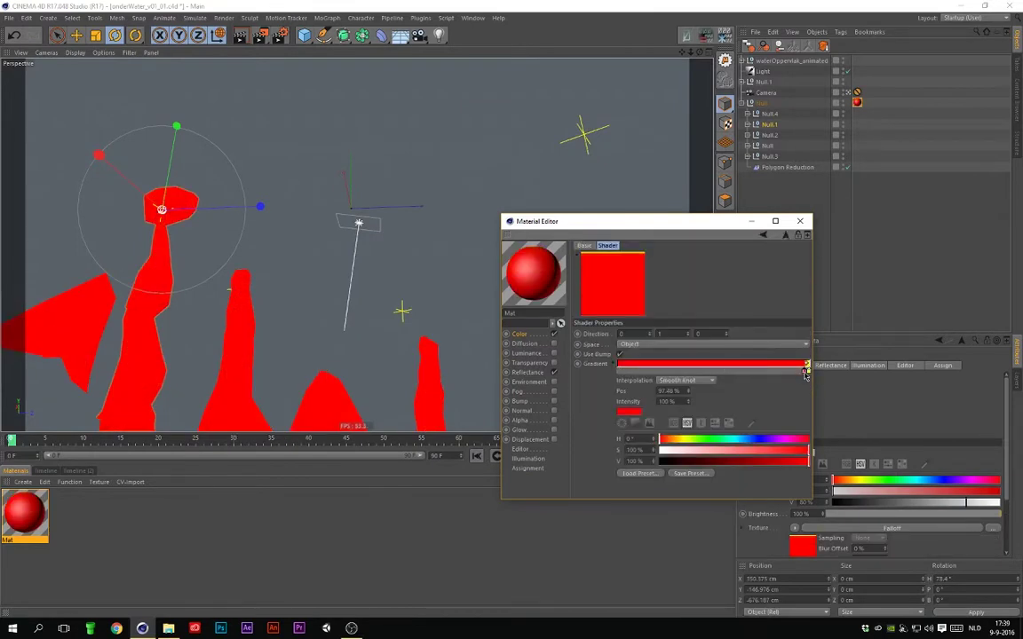
pyautogui.click(728, 332)
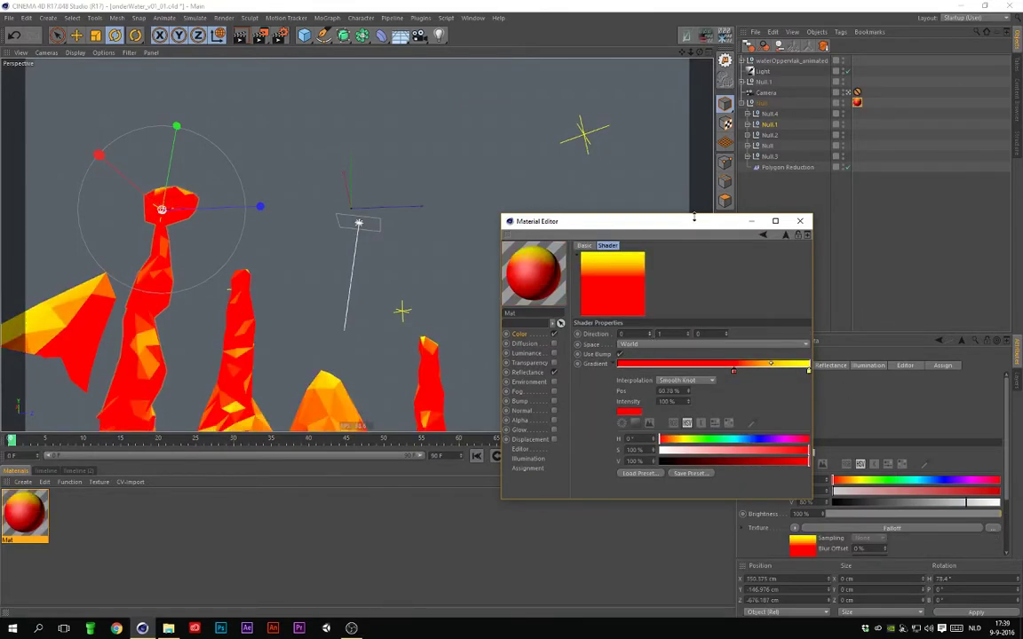
# Step: Darken Mat's gradient knots to navy and dark teal, including the knot at 18.77%
pyautogui.moveTo(695, 217); pyautogui.dragTo(861, 64)
pyautogui.moveTo(887, 308); pyautogui.dragTo(867, 308)
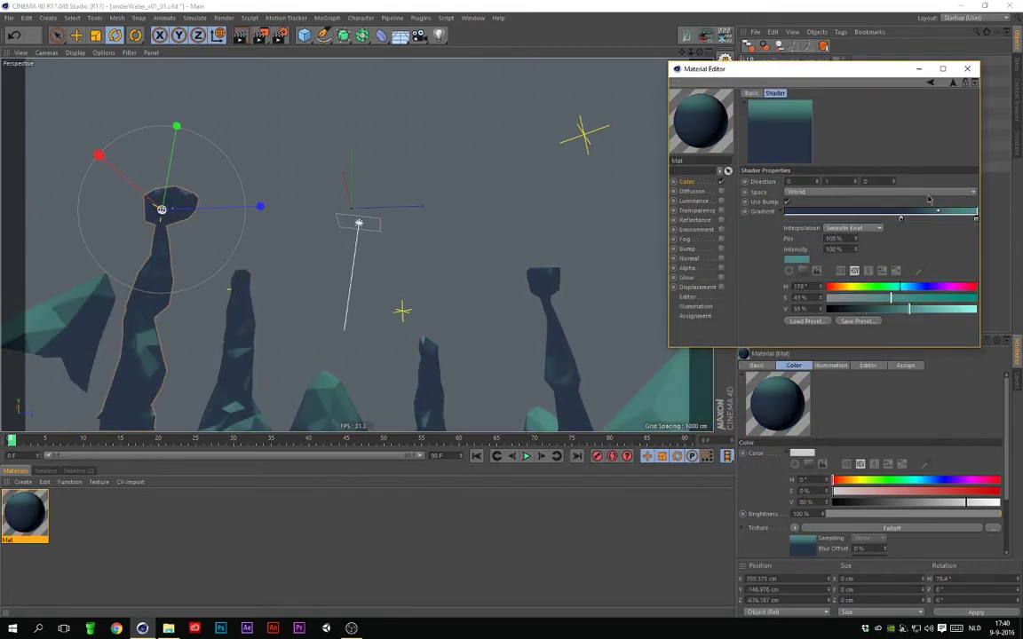
pyautogui.click(821, 220)
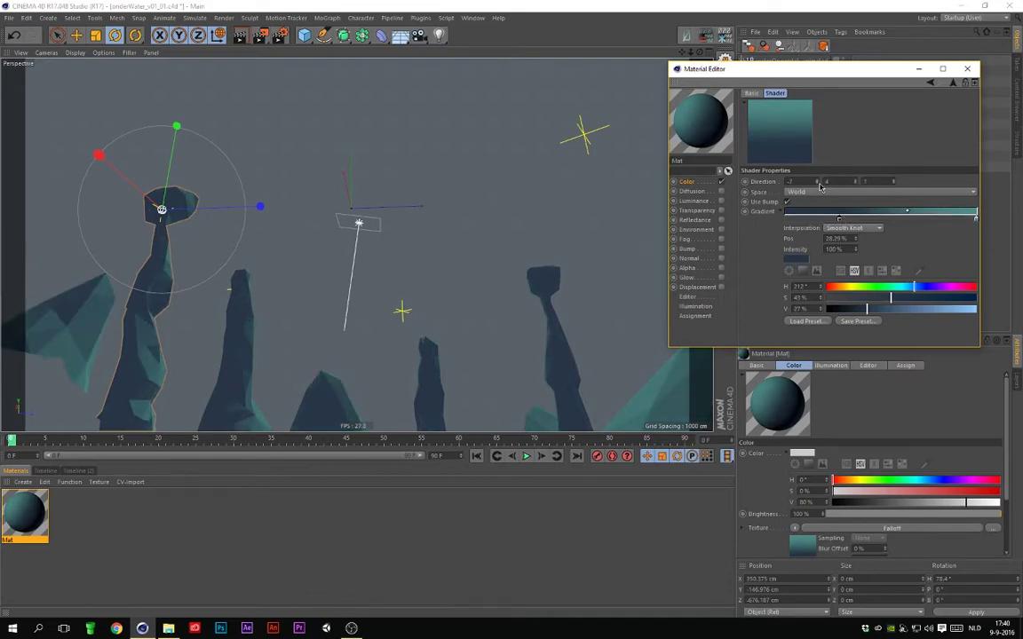
pyautogui.click(966, 68)
# Step: Add a Compositing tag to the waterOppervlak_animated water surface
pyautogui.hotkey('ctrl', 'r')
pyautogui.rightClick(765, 92)
pyautogui.click(859, 258)
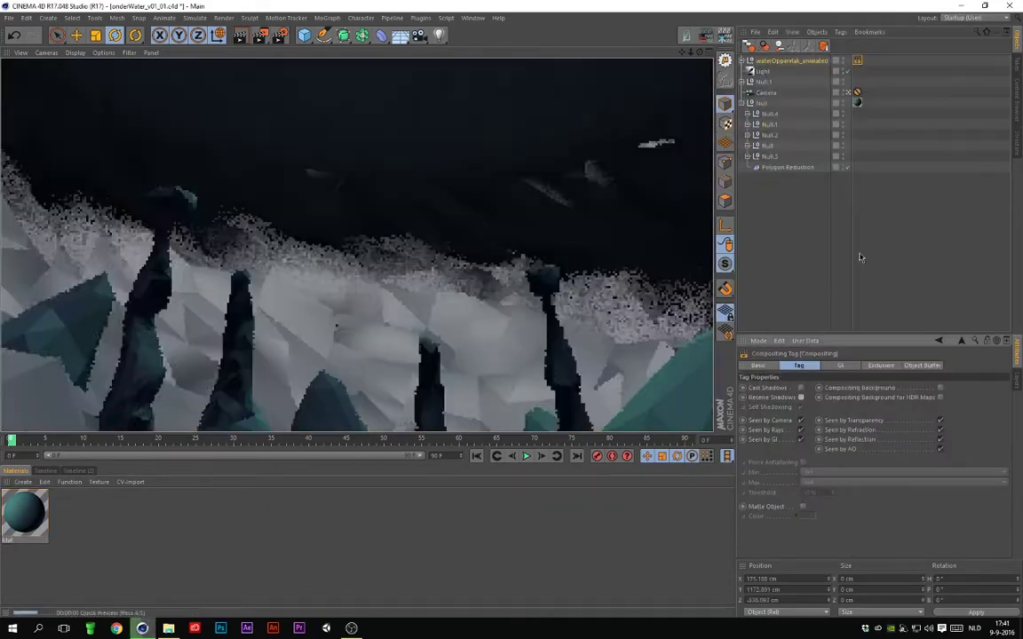
# Step: Create Mat.1 with a Luminance gradient of pale teal and white, brightness 85%
pyautogui.doubleClick(106, 523)
pyautogui.doubleClick(25, 512)
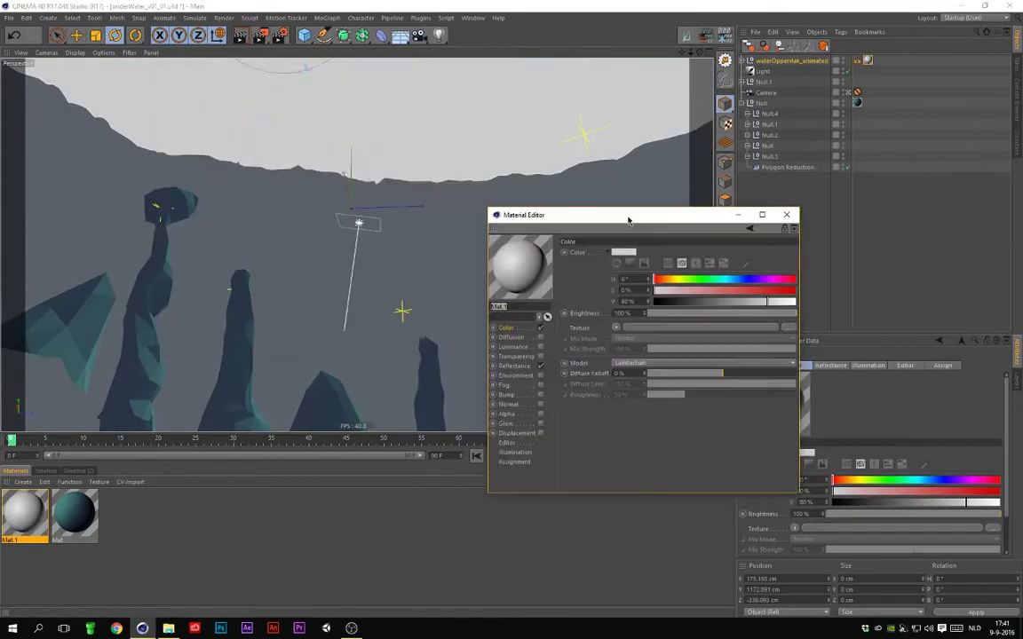
pyautogui.click(515, 347)
pyautogui.click(612, 326)
pyautogui.click(641, 328)
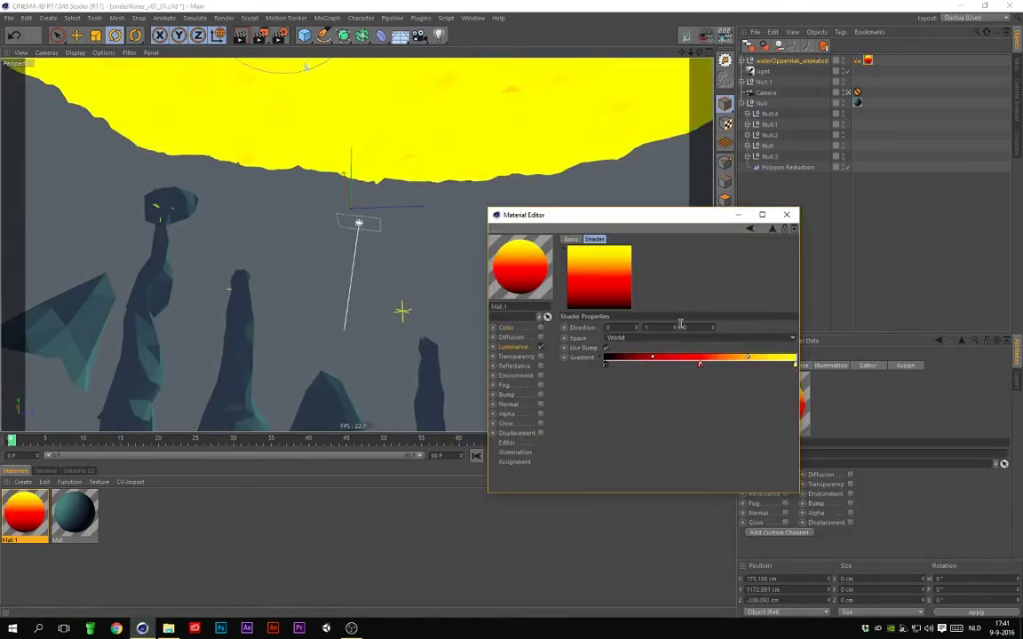
pyautogui.hotkey('ctrl', 'v')
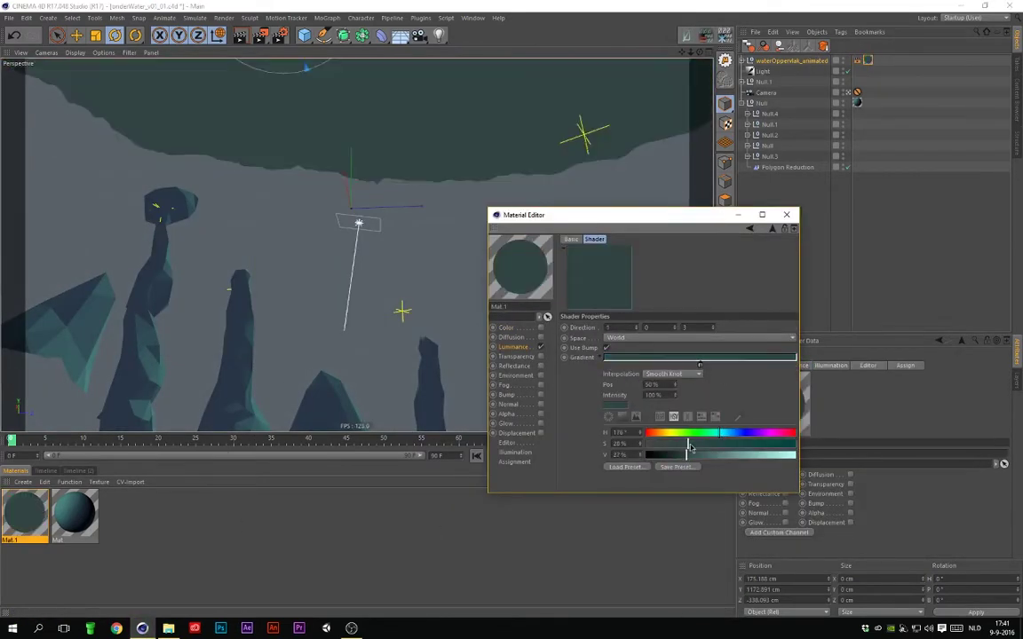
pyautogui.moveTo(717, 456); pyautogui.dragTo(771, 456)
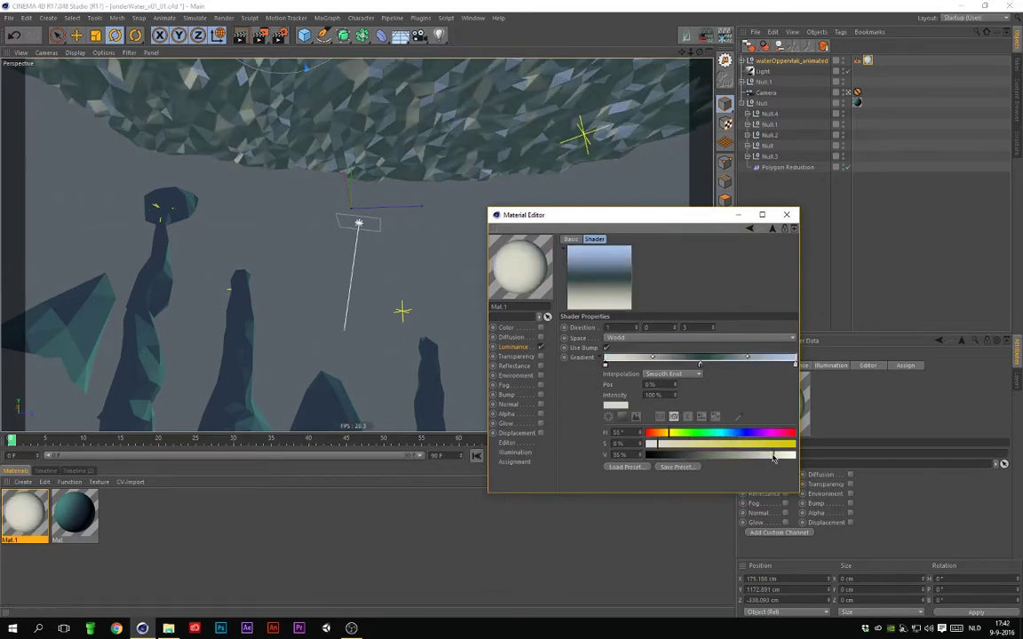
pyautogui.moveTo(643, 215)
pyautogui.mouseDown()
pyautogui.moveTo(757, 268)
pyautogui.moveTo(393, 530)
pyautogui.mouseUp()
# Step: Select the scene light and render the view to preview the lighting
pyautogui.click(762, 71)
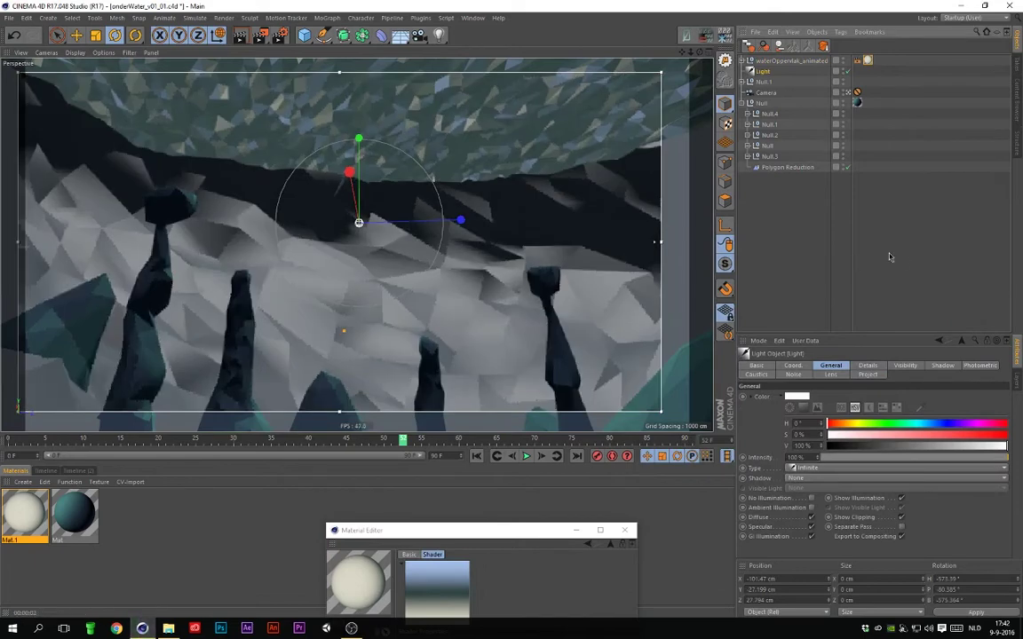
pyautogui.hotkey('ctrl', 'r')
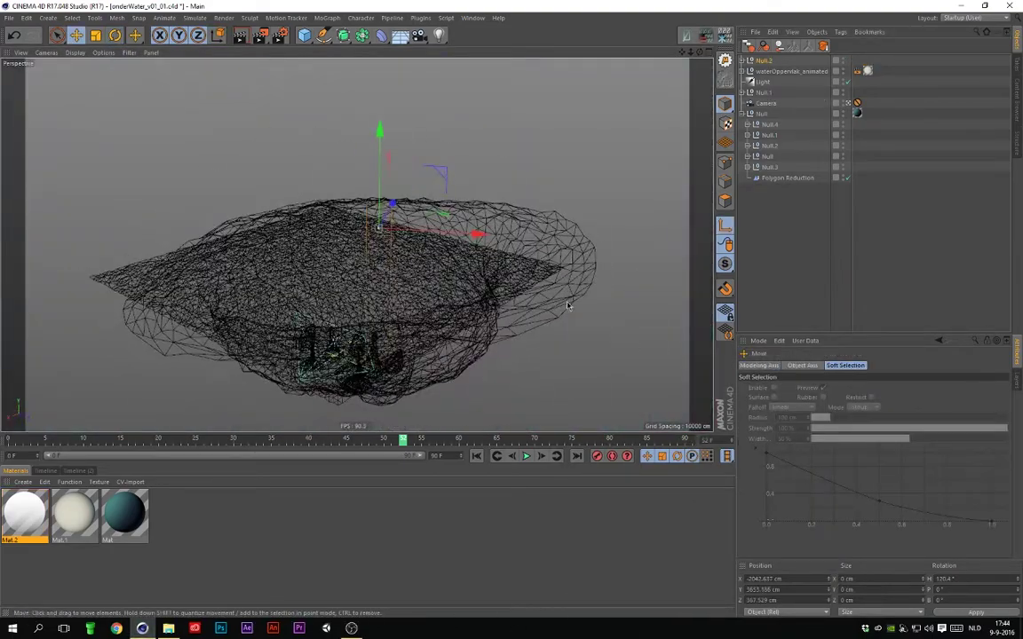
# Step: Add a Cloner whose Random effector varies clone scale, then rotate the Cloner into place
pyautogui.click(327, 18)
pyautogui.click(340, 106)
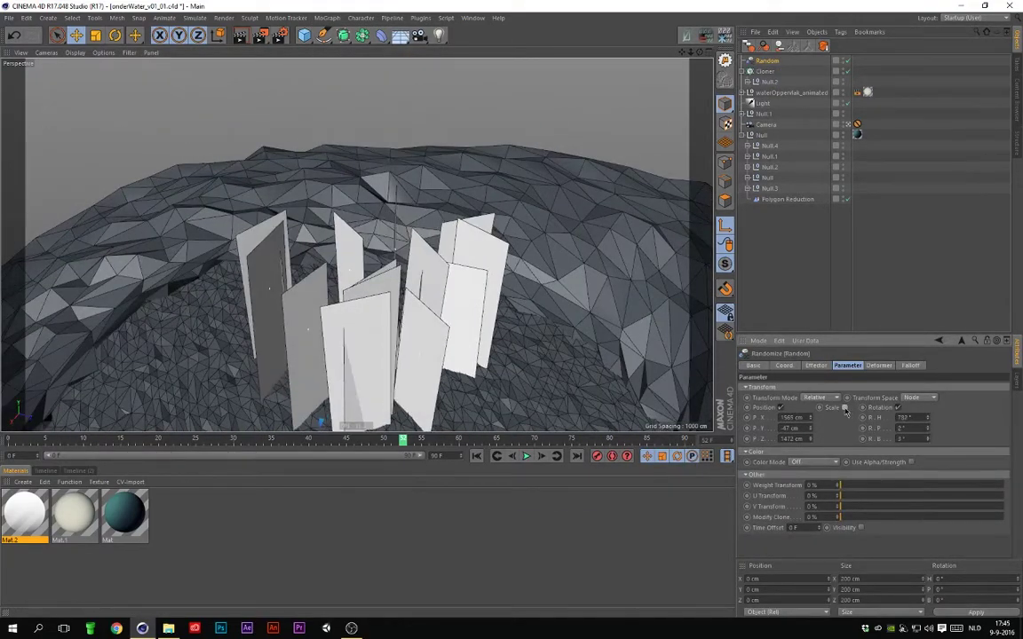
pyautogui.click(844, 407)
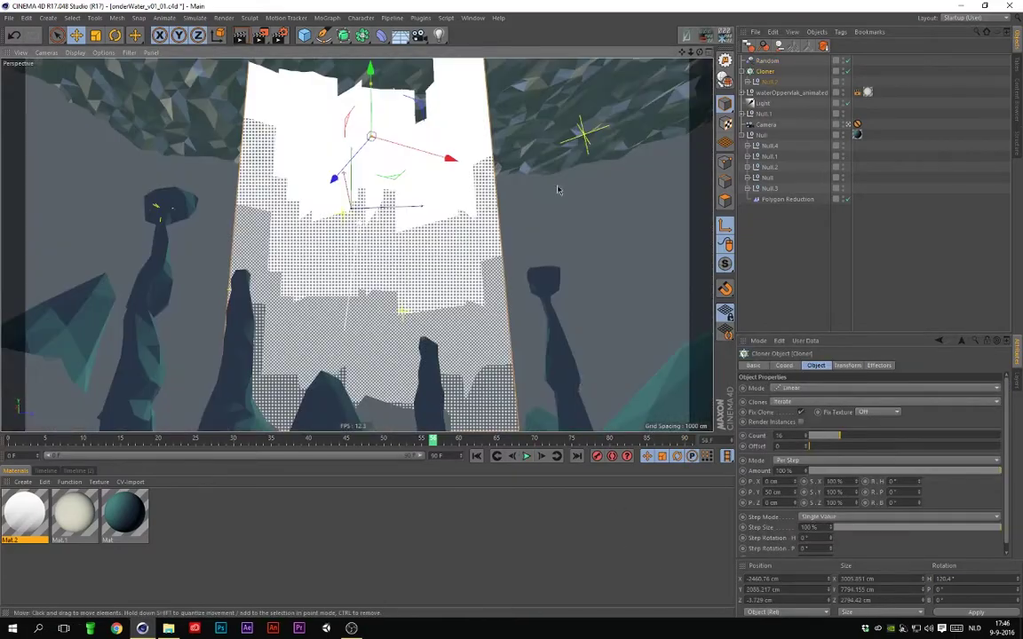
pyautogui.click(767, 61)
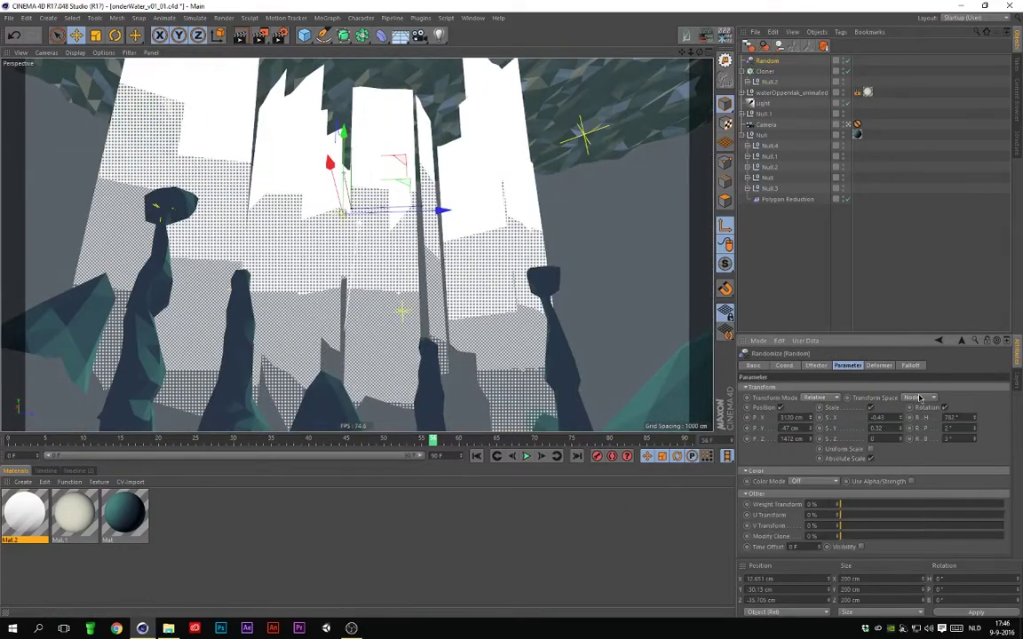
pyautogui.press('r')
pyautogui.click(457, 160)
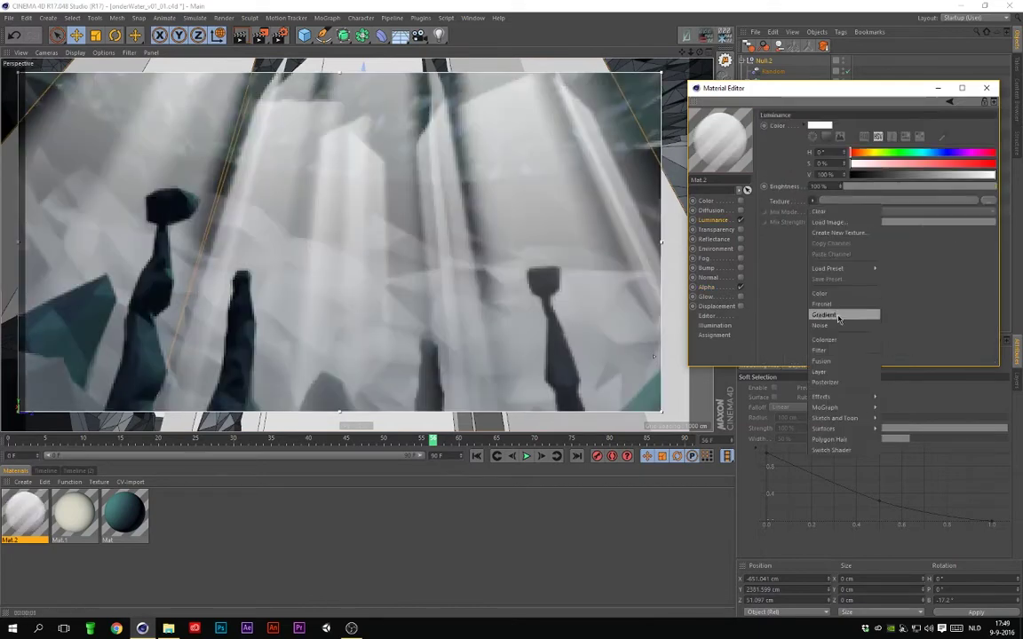
# Step: Load a Gradient shader into Mat.2's Luminance channel
pyautogui.click(838, 318)
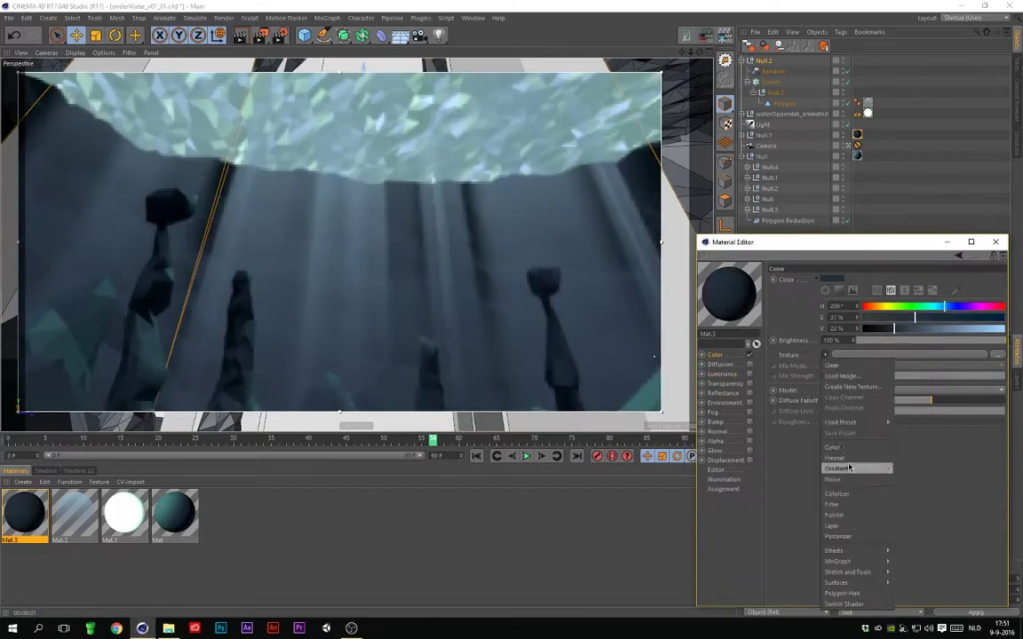
# Step: Load a Gradient into Mat.3's Color and open its shader settings in a shaded viewport
pyautogui.click(849, 467)
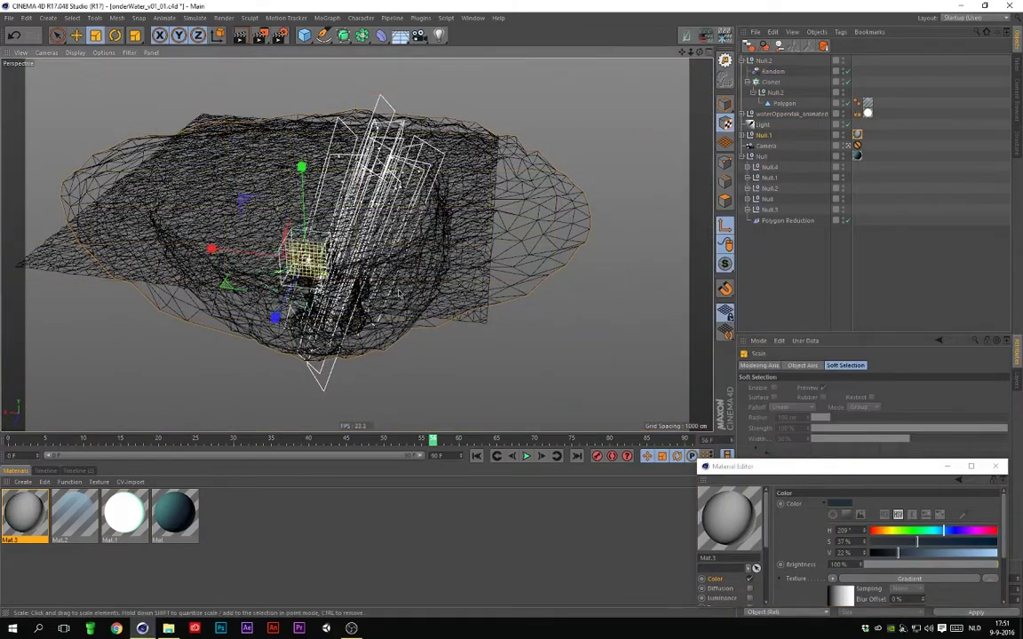
pyautogui.keyDown('alt'); pyautogui.moveTo(398, 292); pyautogui.dragTo(431, 275); pyautogui.keyUp('alt')
pyautogui.moveTo(844, 466)
pyautogui.mouseDown()
pyautogui.moveTo(710, 342)
pyautogui.moveTo(635, 223)
pyautogui.mouseUp()
pyautogui.click(657, 377)
pyautogui.press('n')
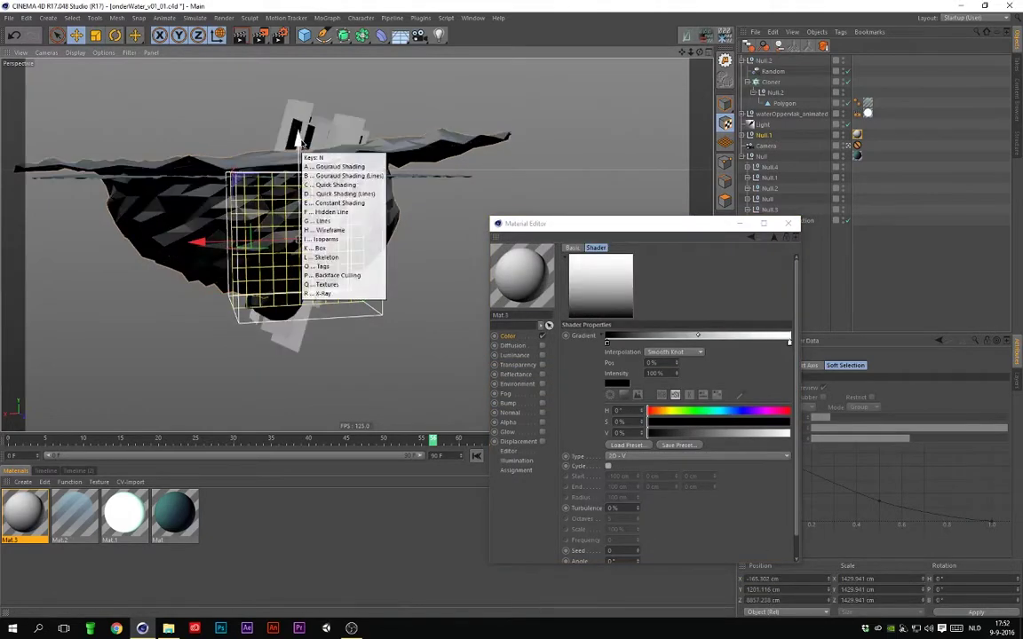
pyautogui.press('a')
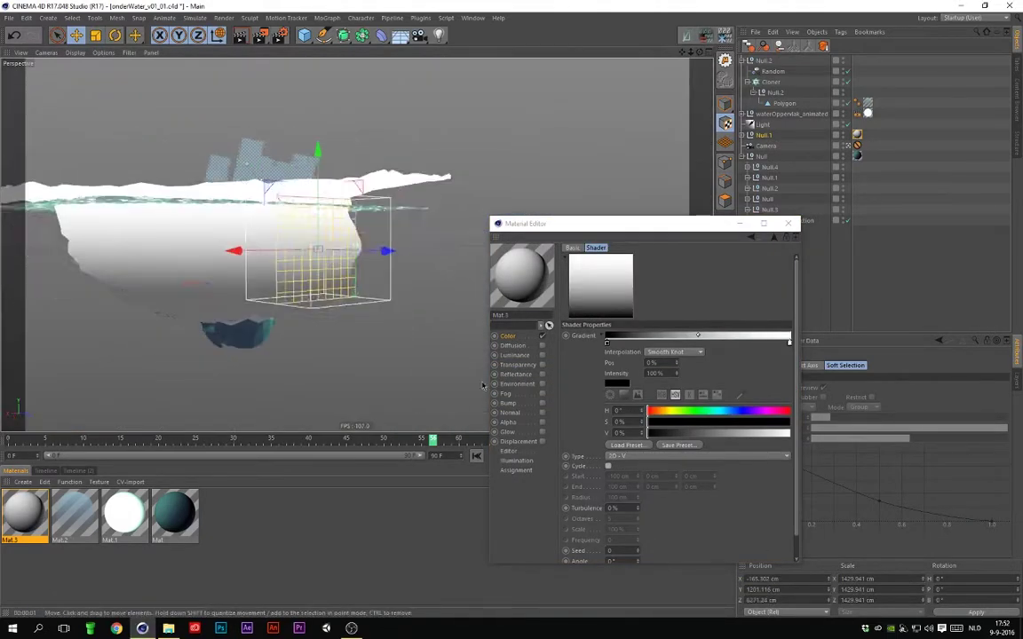
# Step: Set Mat.3's gradient knots to dark blue-grey and teal
pyautogui.click(726, 435)
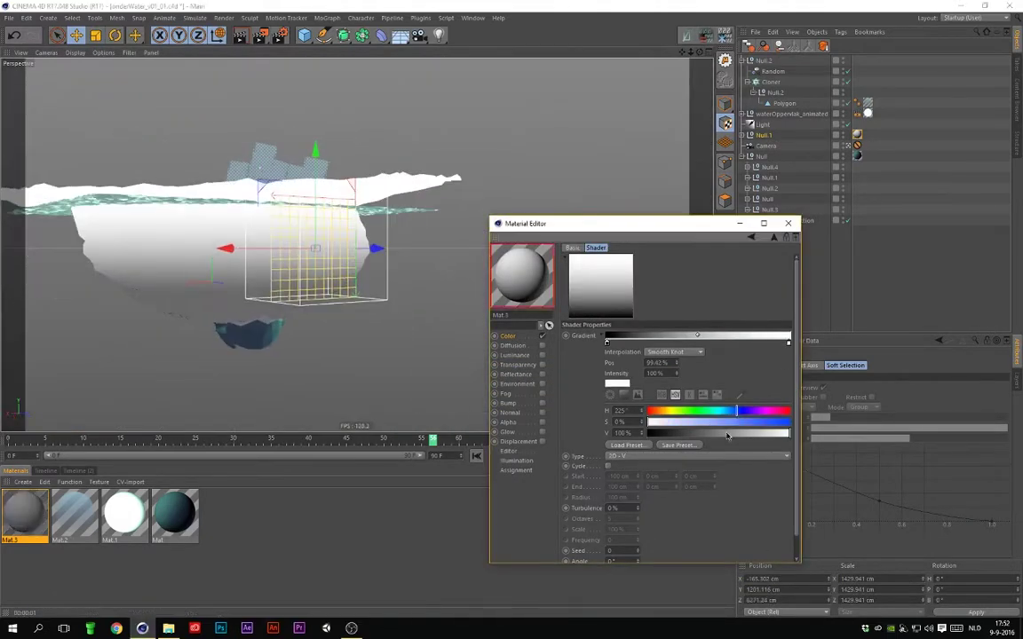
pyautogui.click(729, 413)
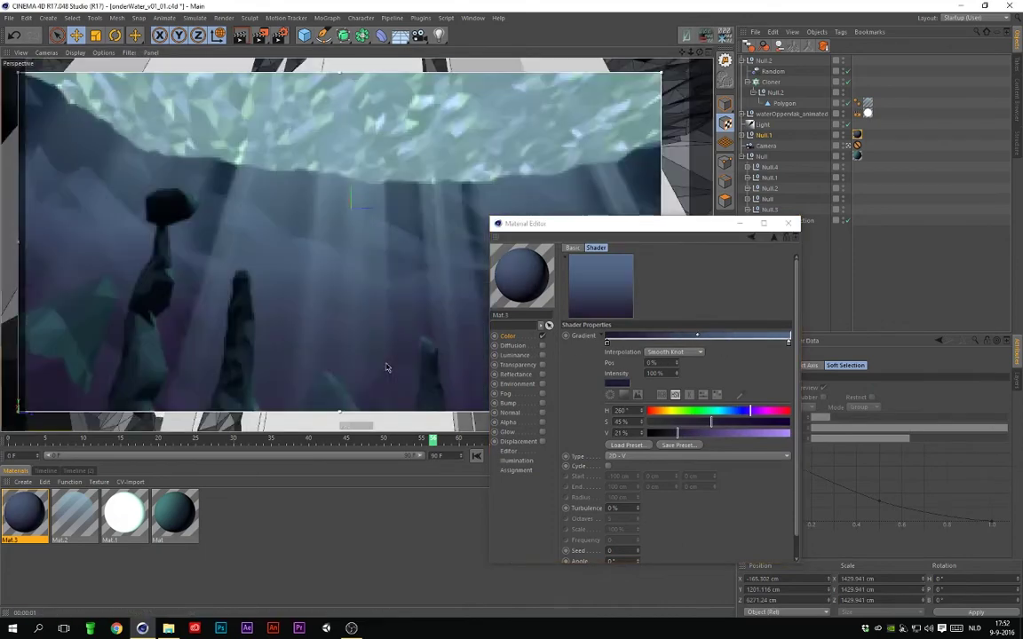
pyautogui.moveTo(622, 223); pyautogui.dragTo(796, 200)
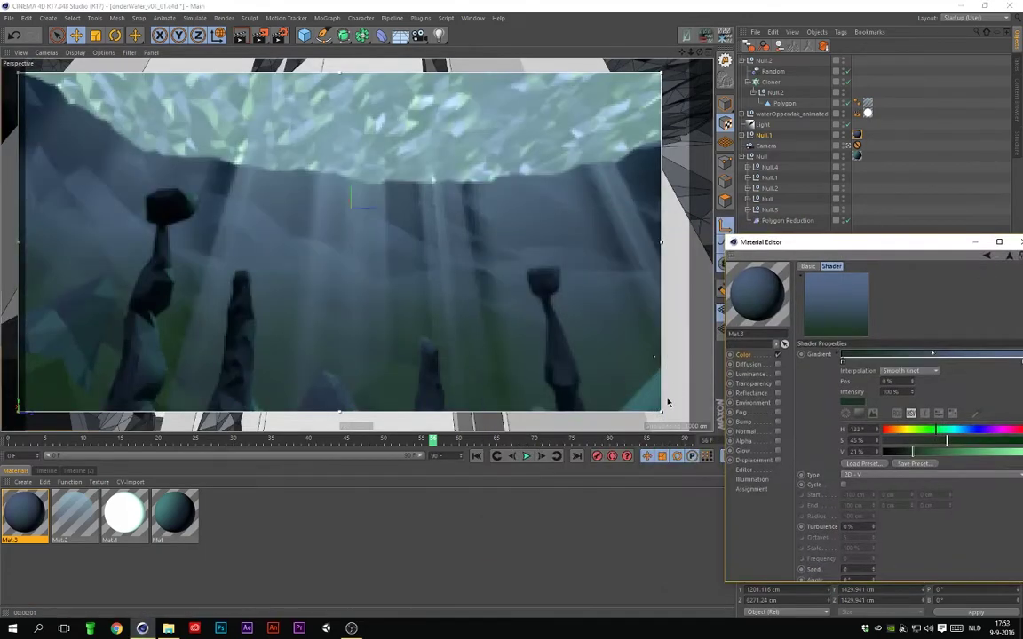
pyautogui.click(878, 410)
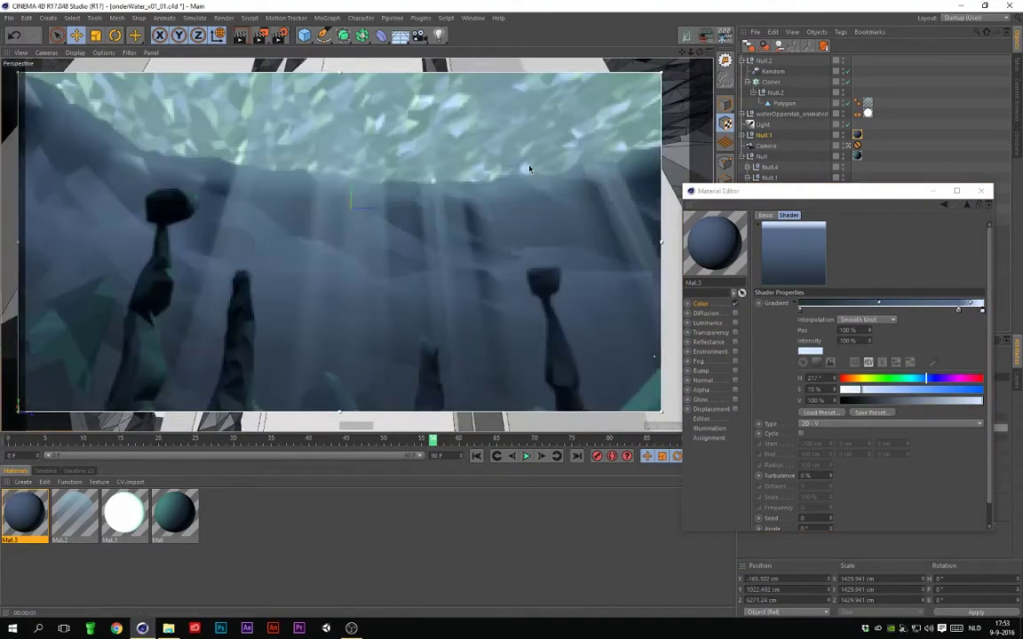
pyautogui.click(701, 304)
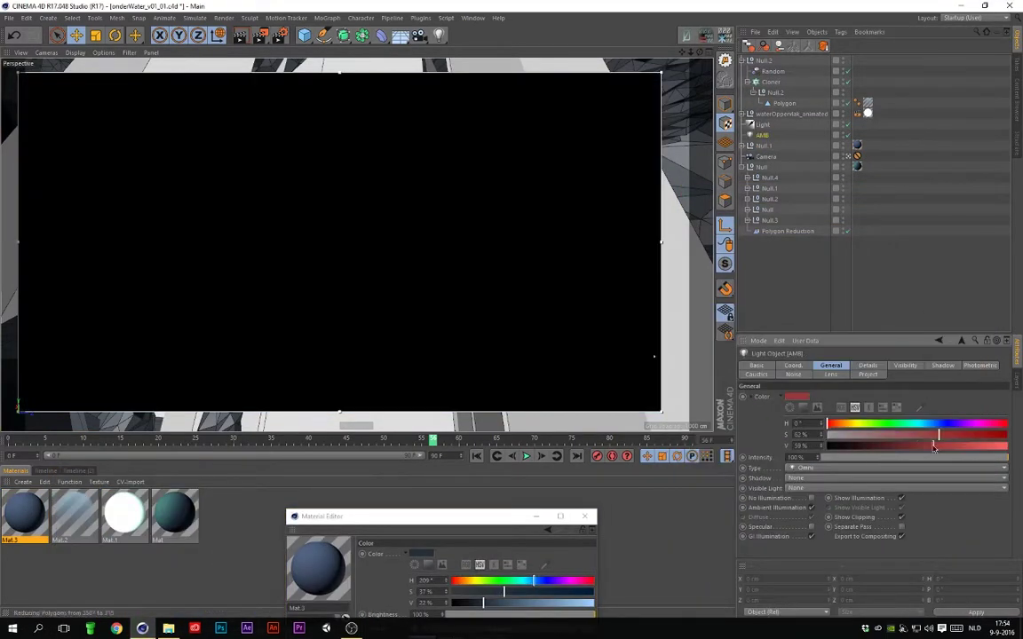
# Step: Tint the colour teal and make Mat.1's transparency additive
pyautogui.click(913, 428)
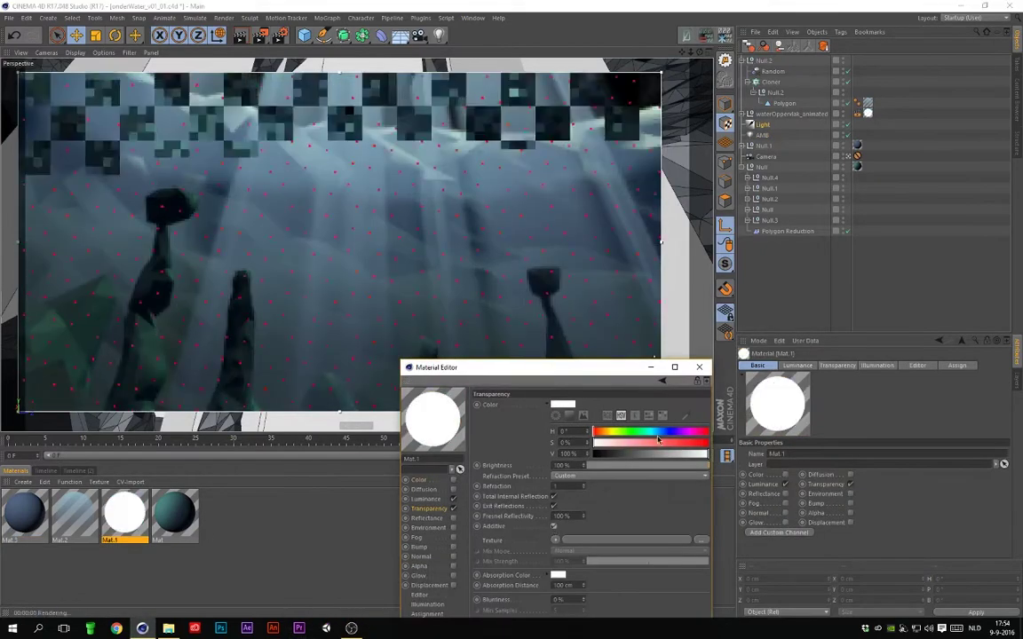
pyautogui.click(426, 499)
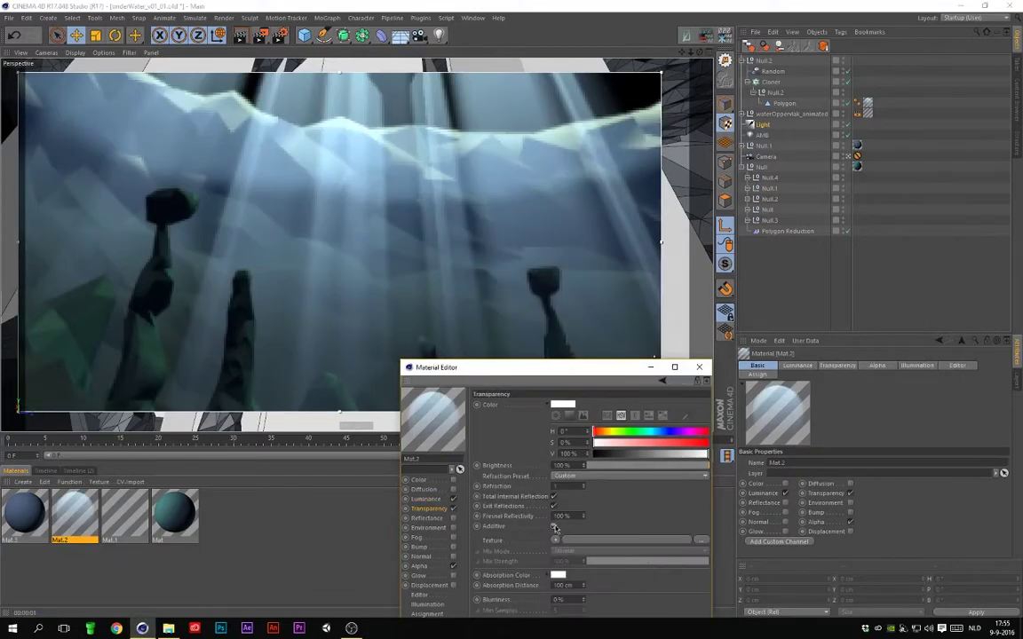
pyautogui.click(554, 528)
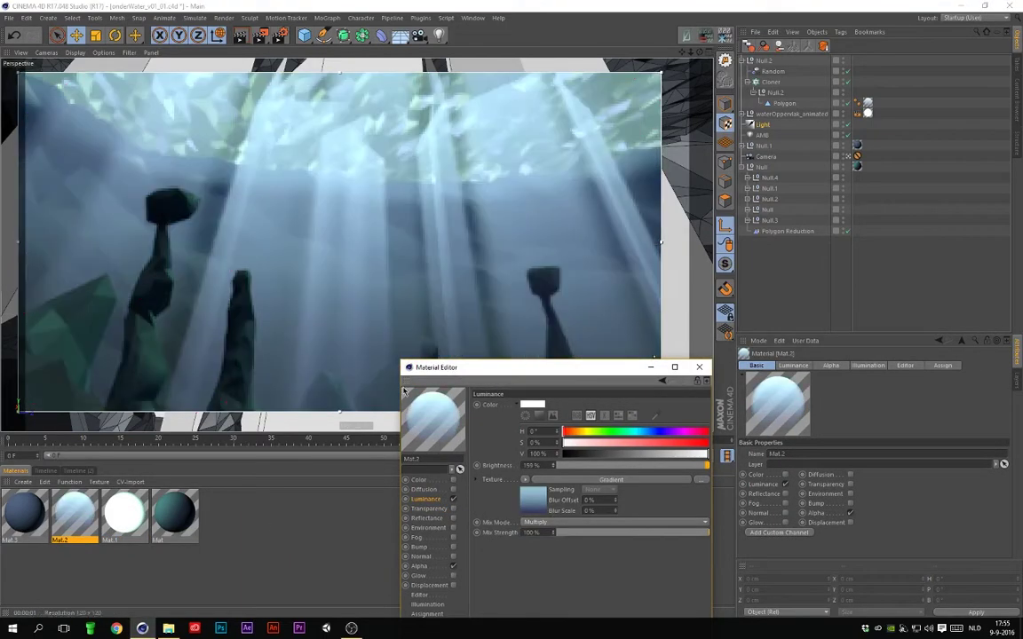
pyautogui.moveTo(413, 367); pyautogui.dragTo(735, 298)
pyautogui.click(1004, 296)
# Step: Add a new visible light below AMB and give it a teal colour
pyautogui.click(437, 35)
pyautogui.moveTo(763, 59); pyautogui.dragTo(765, 149)
pyautogui.click(765, 124)
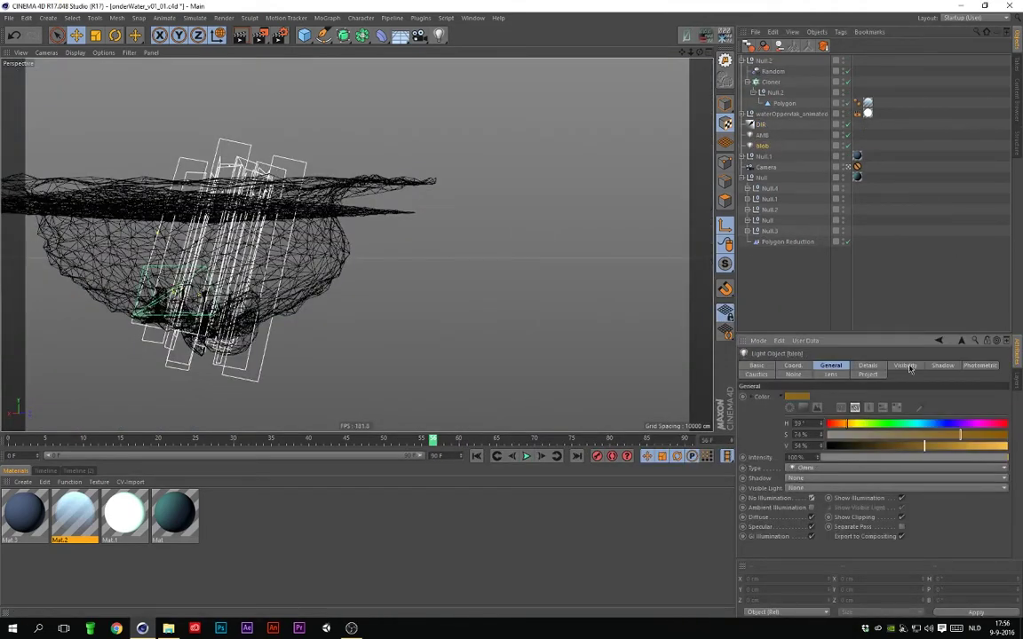
pyautogui.click(905, 366)
pyautogui.click(420, 345)
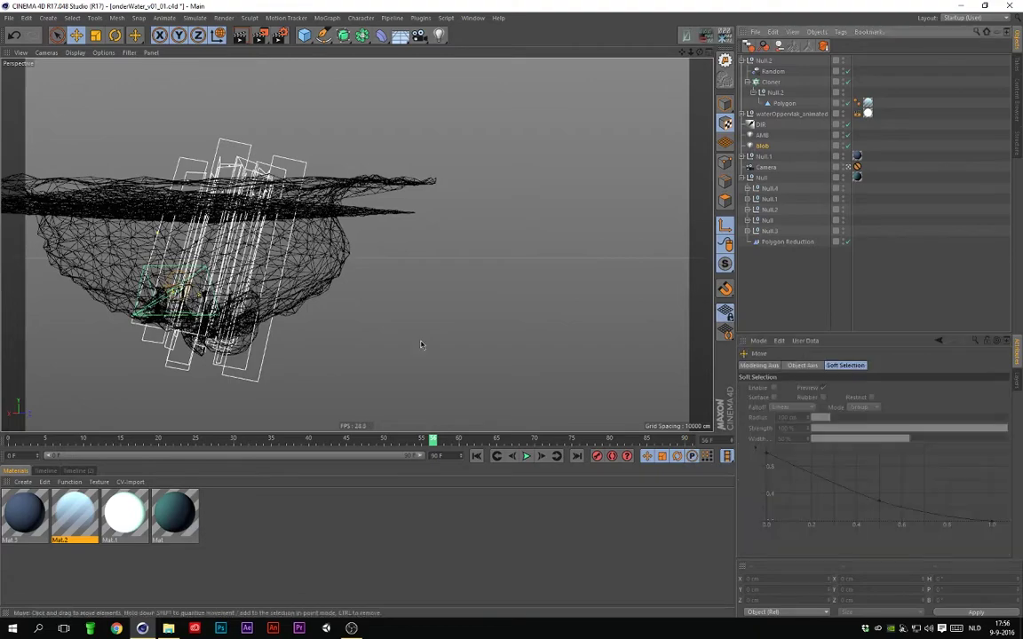
pyautogui.middleClick(444, 258)
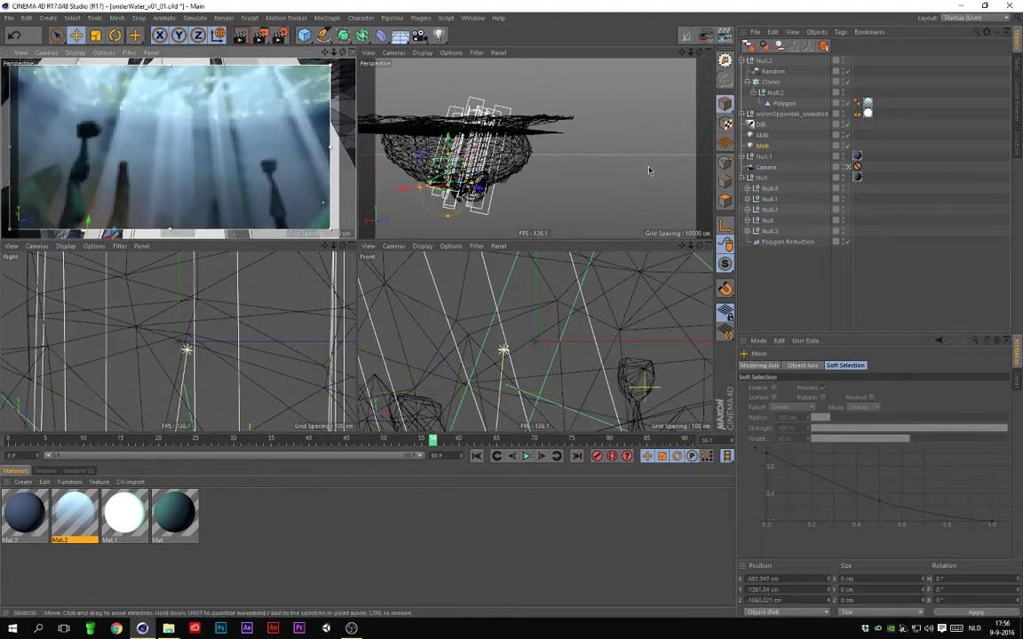
pyautogui.middleClick(648, 171)
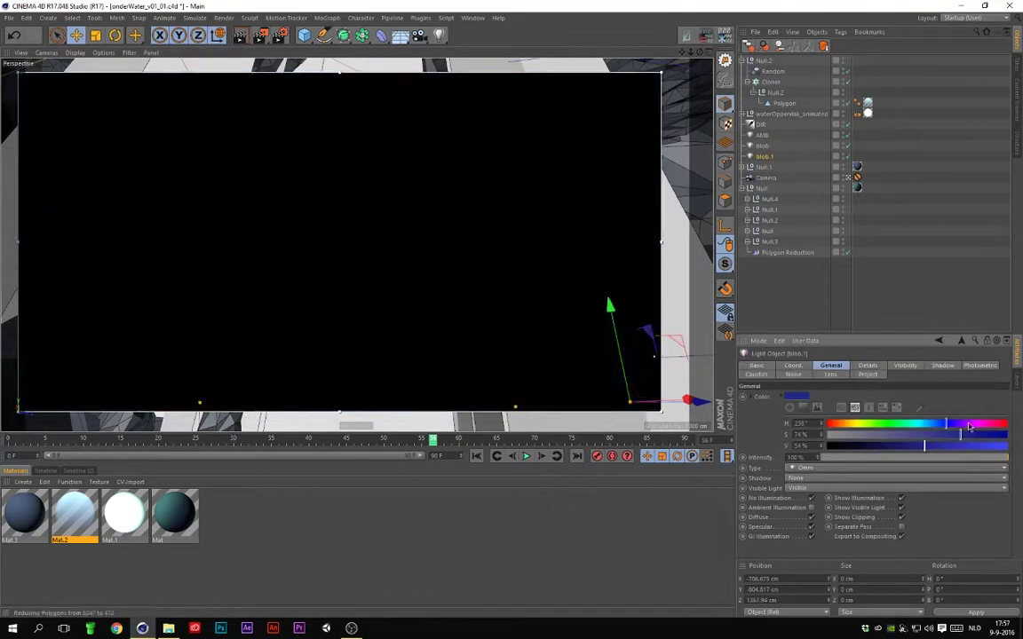
pyautogui.moveTo(968, 427); pyautogui.dragTo(880, 447)
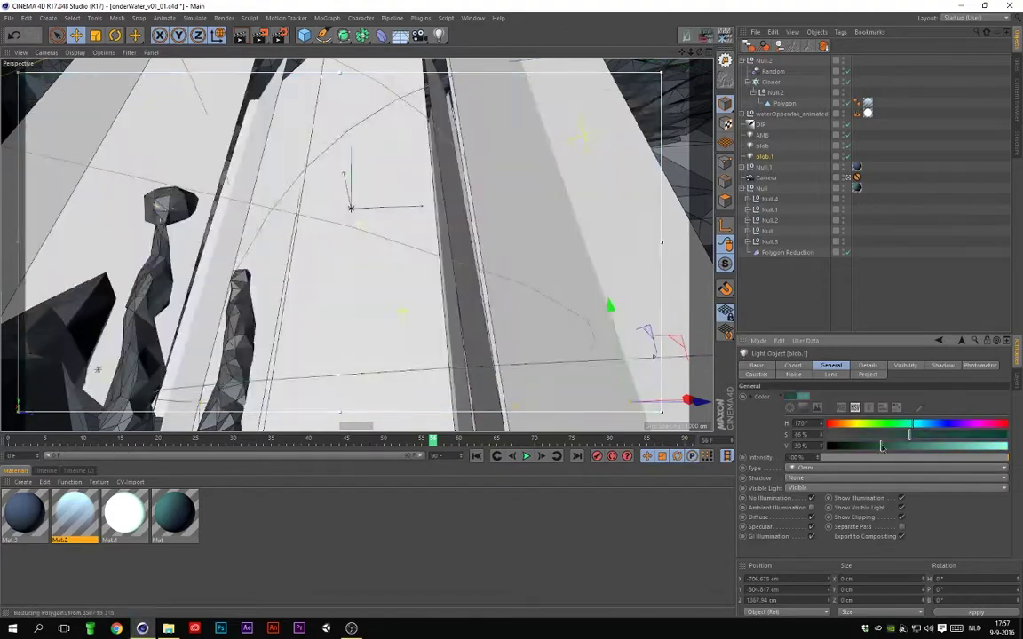
# Step: Add blob.2 stretched into a narrow ray and copy it as blob.3 shifted left
pyautogui.click(904, 365)
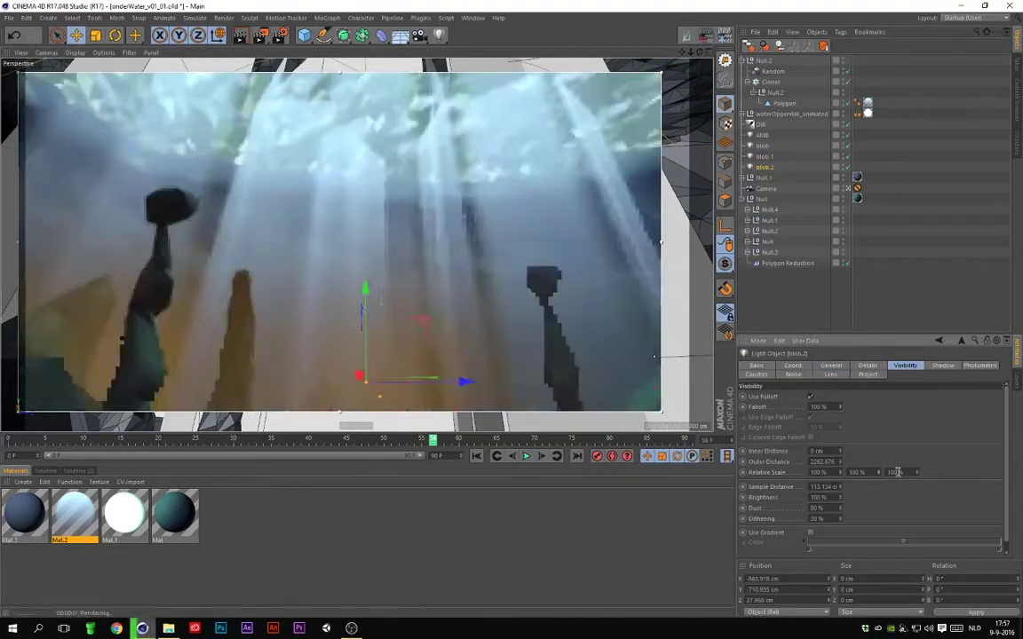
pyautogui.moveTo(897, 472)
pyautogui.mouseDown()
pyautogui.moveTo(570, 354)
pyautogui.moveTo(595, 392)
pyautogui.moveTo(563, 350)
pyautogui.moveTo(637, 411)
pyautogui.mouseUp()
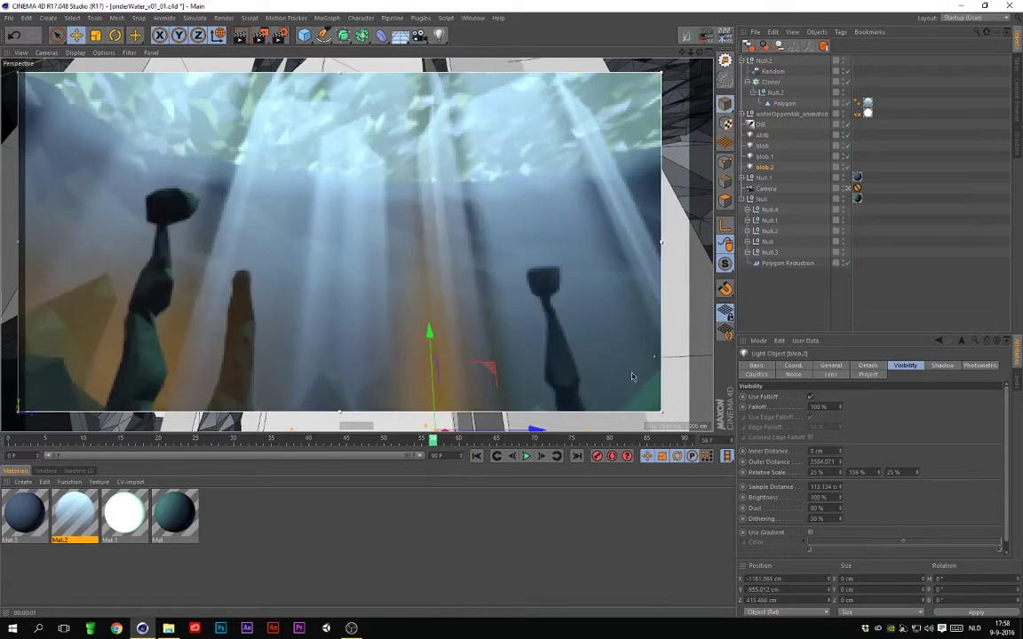
pyautogui.moveTo(635, 346)
pyautogui.keyDown('ctrl'); pyautogui.mouseDown()
pyautogui.moveTo(401, 320)
pyautogui.moveTo(672, 302)
pyautogui.mouseUp(); pyautogui.keyUp('ctrl')
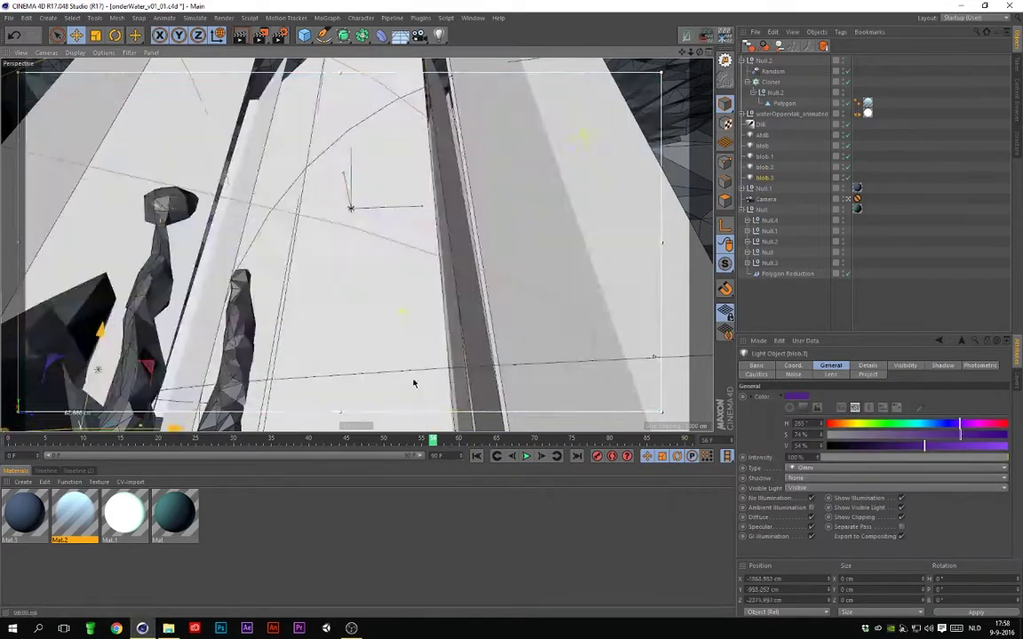
pyautogui.keyDown('shift'); pyautogui.click(762, 145); pyautogui.keyUp('shift')
pyautogui.click(905, 365)
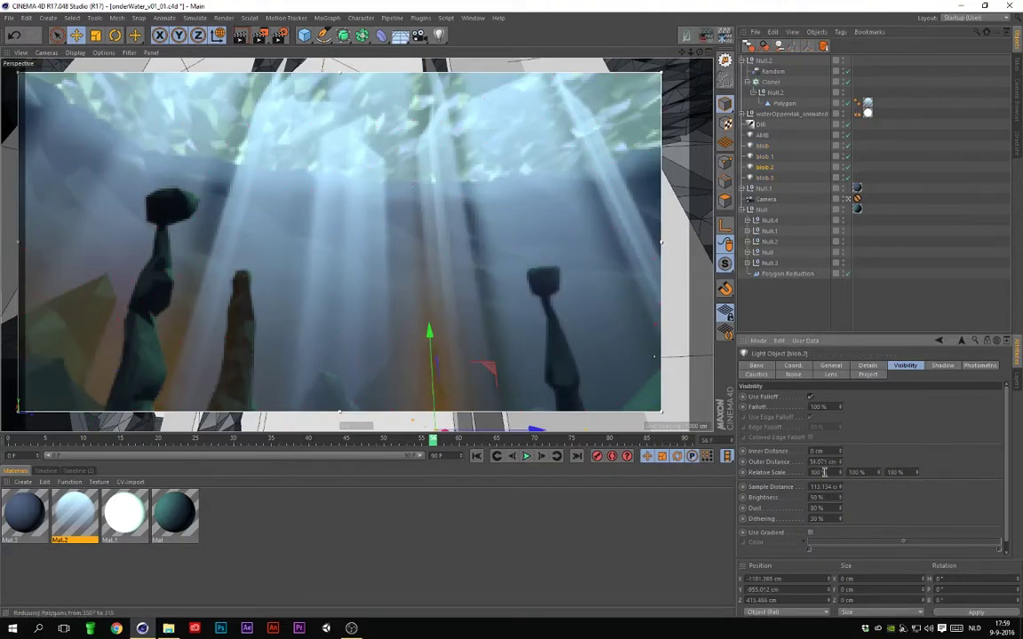
pyautogui.click(809, 532)
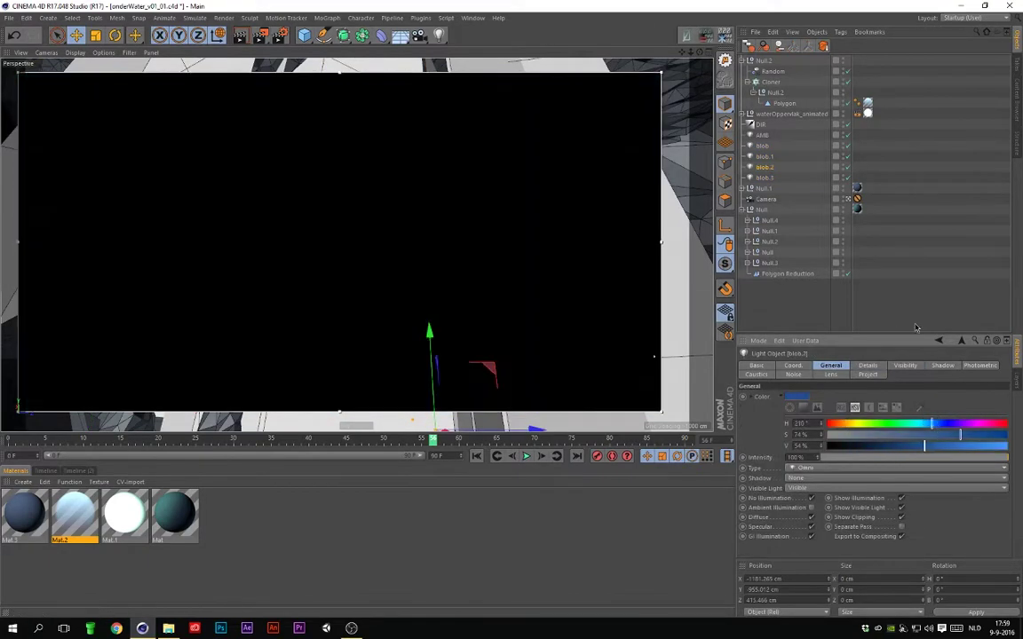
pyautogui.click(785, 302)
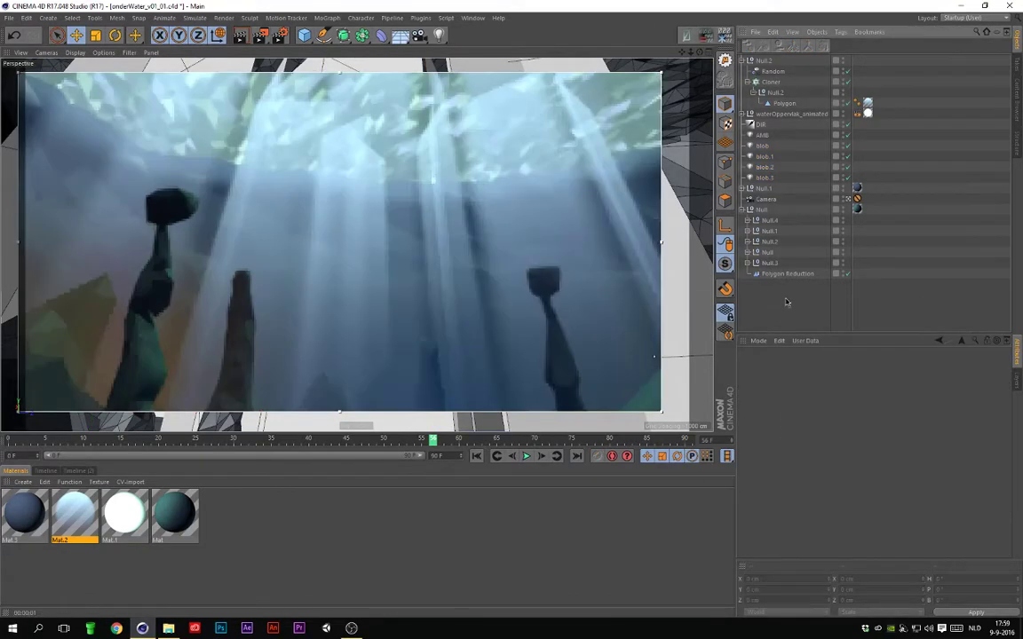
# Step: Give Null.2 a Display tag with Shading Mode set to Lines
pyautogui.rightClick(763, 60)
pyautogui.click(923, 124)
pyautogui.click(879, 388)
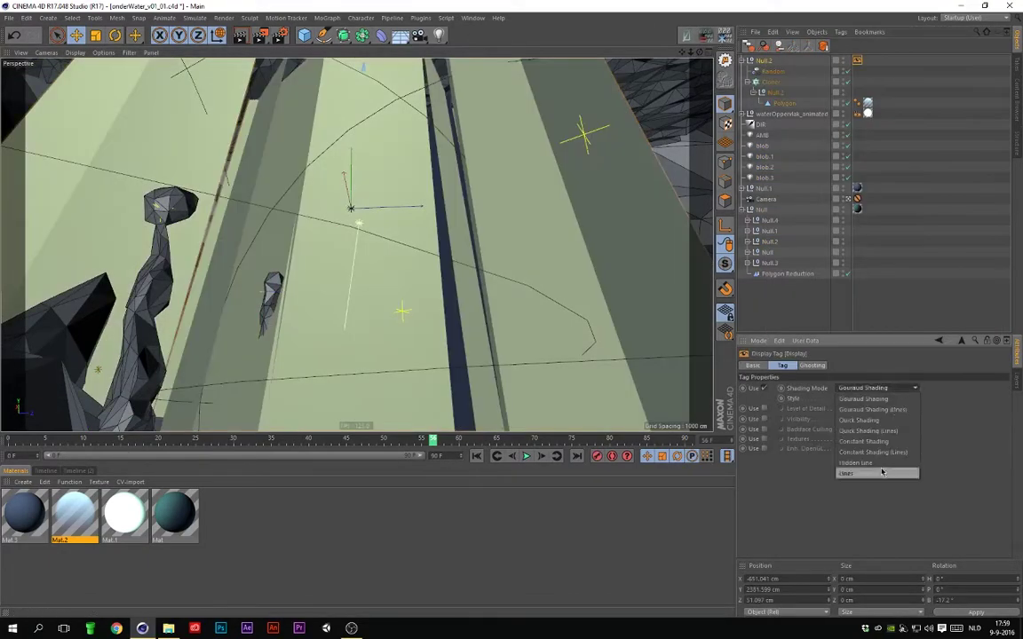
pyautogui.click(881, 472)
# Step: Select a rock pillar's instance, render interactively, and edit Mat.1's luminance texture
pyautogui.click(279, 310)
pyautogui.click(788, 222)
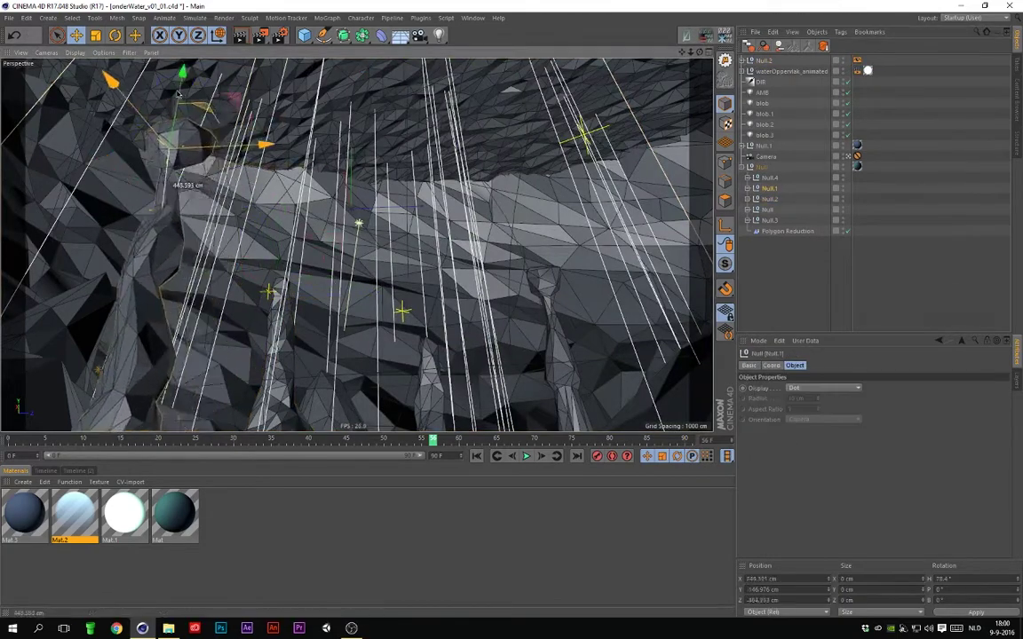
pyautogui.hotkey('ctrl', 'r')
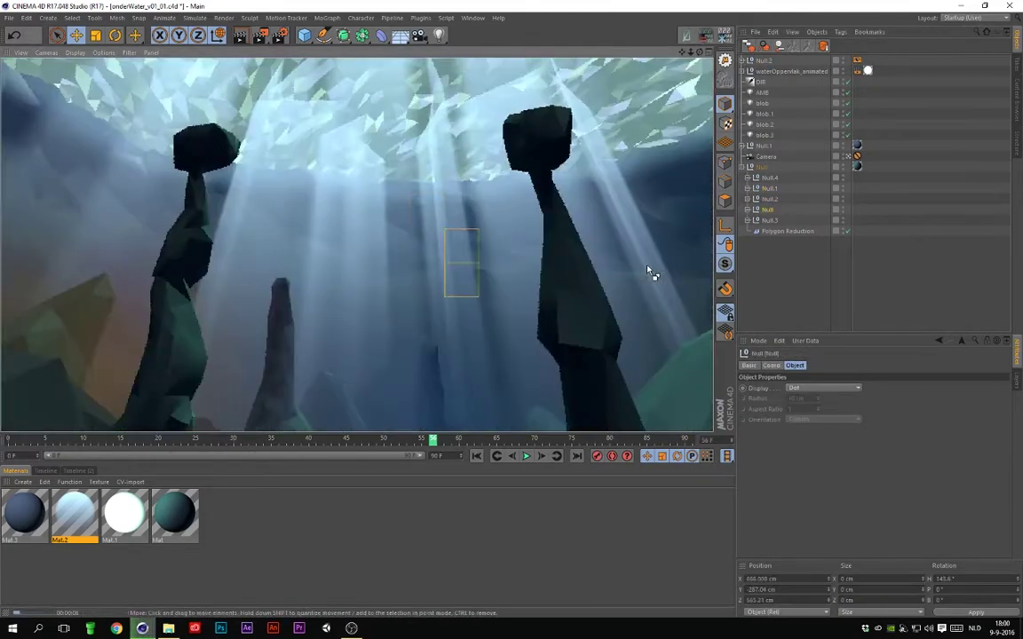
pyautogui.doubleClick(124, 513)
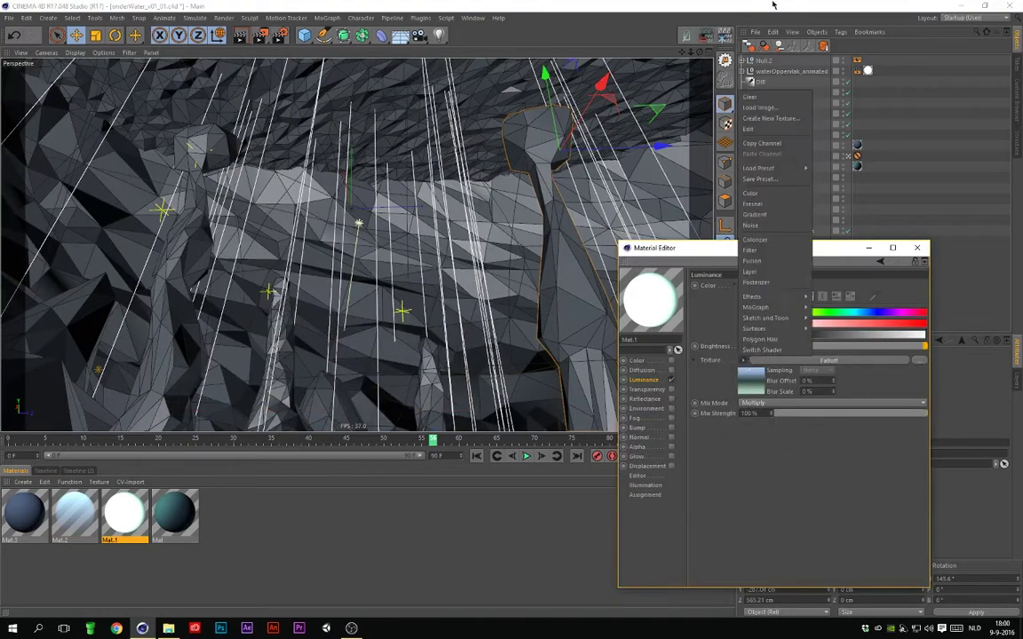
pyautogui.click(644, 379)
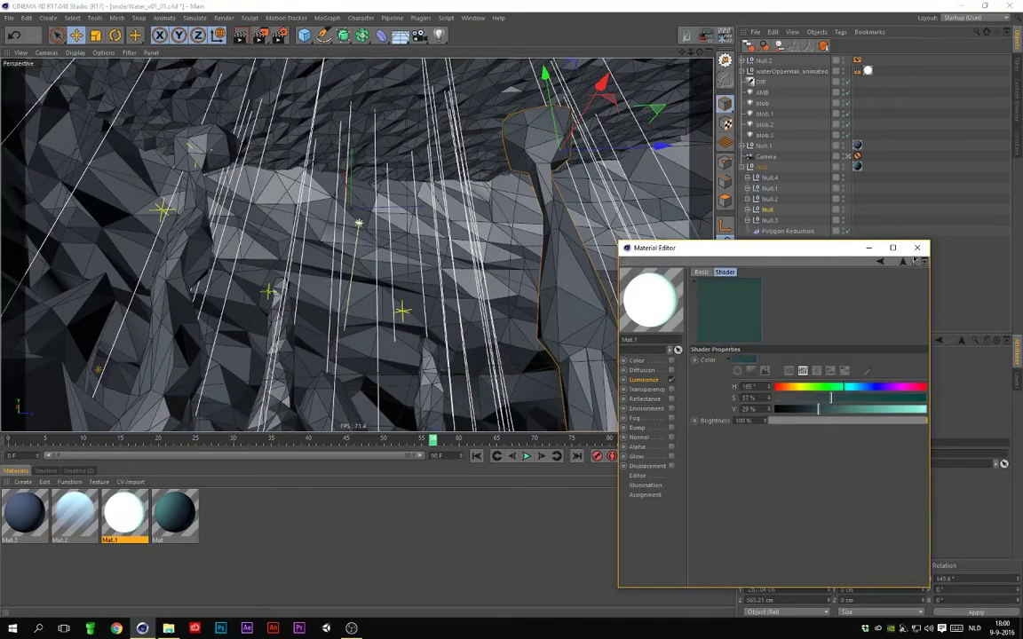
# Step: Reduce the Cloner count from 40 to 20
pyautogui.press('F5')
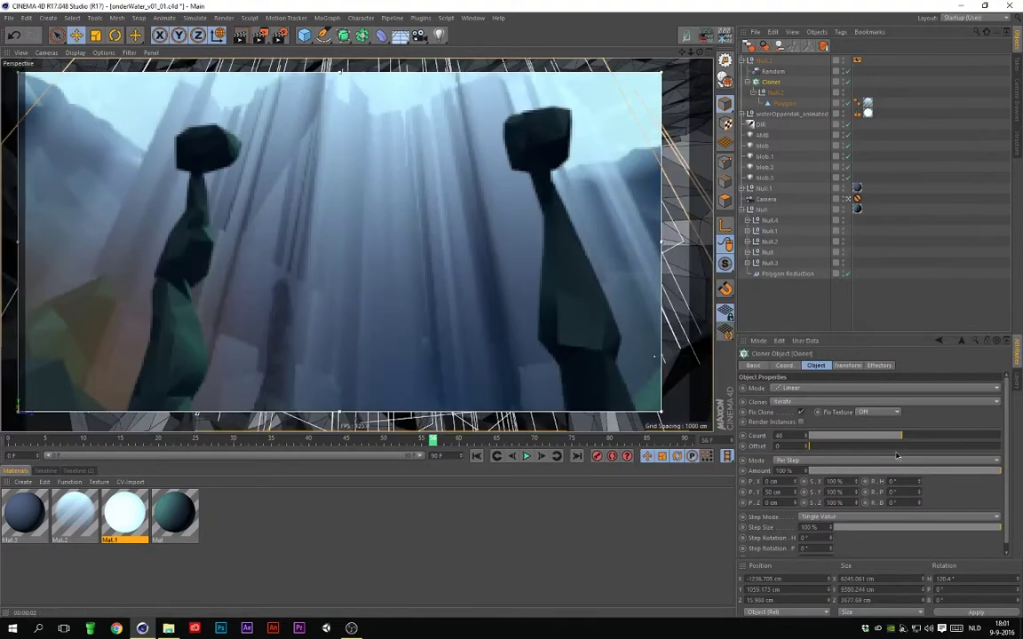
pyautogui.click(845, 435)
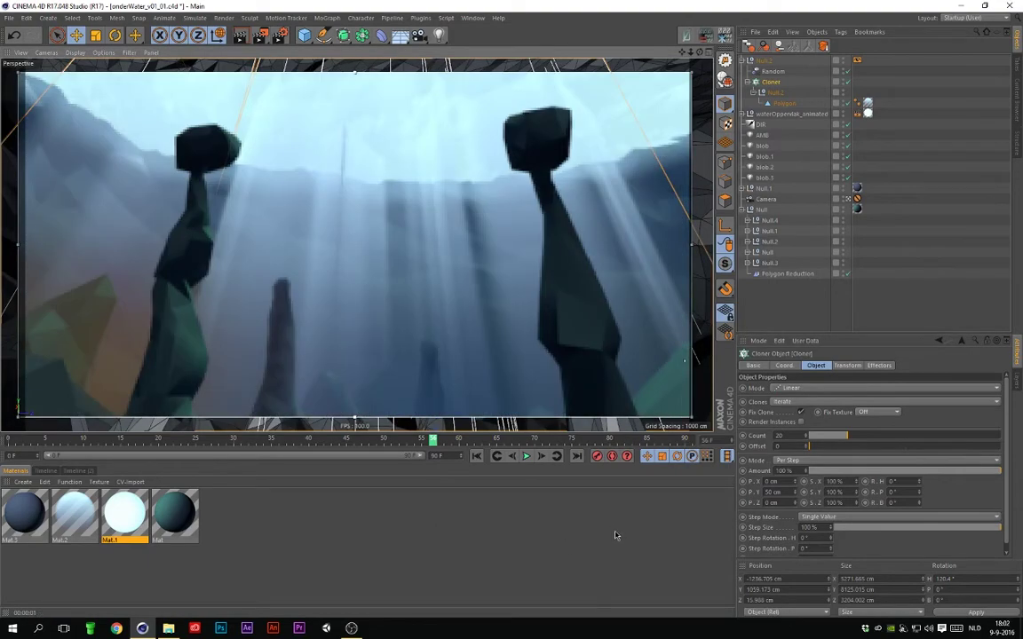
pyautogui.click(765, 210)
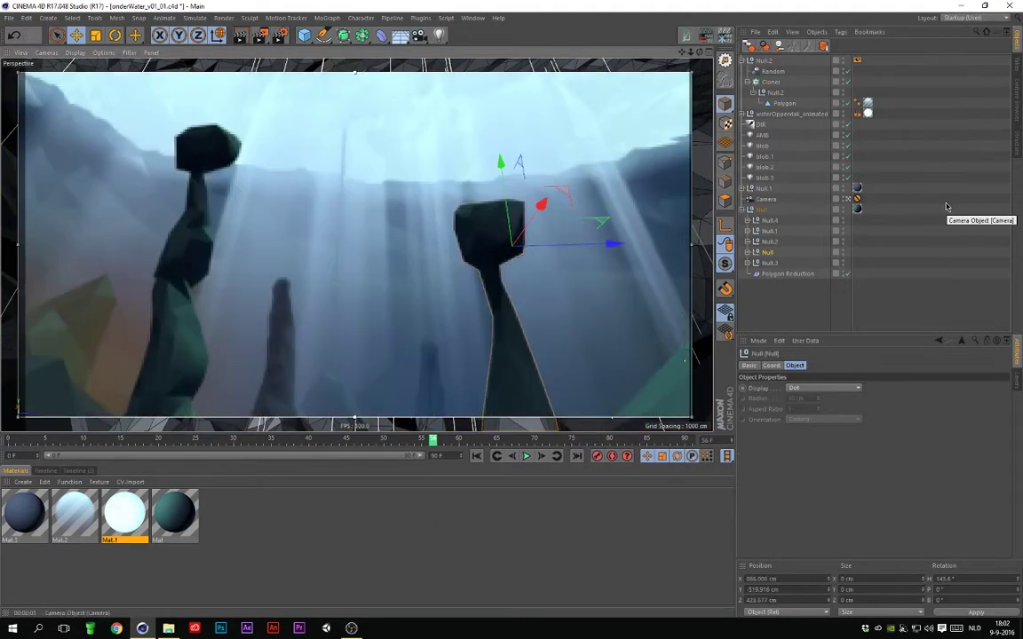
# Step: Open Mat and slide its luminance gradient knot to about 28%
pyautogui.doubleClick(857, 210)
pyautogui.moveTo(292, 72); pyautogui.dragTo(718, 234)
pyautogui.click(721, 362)
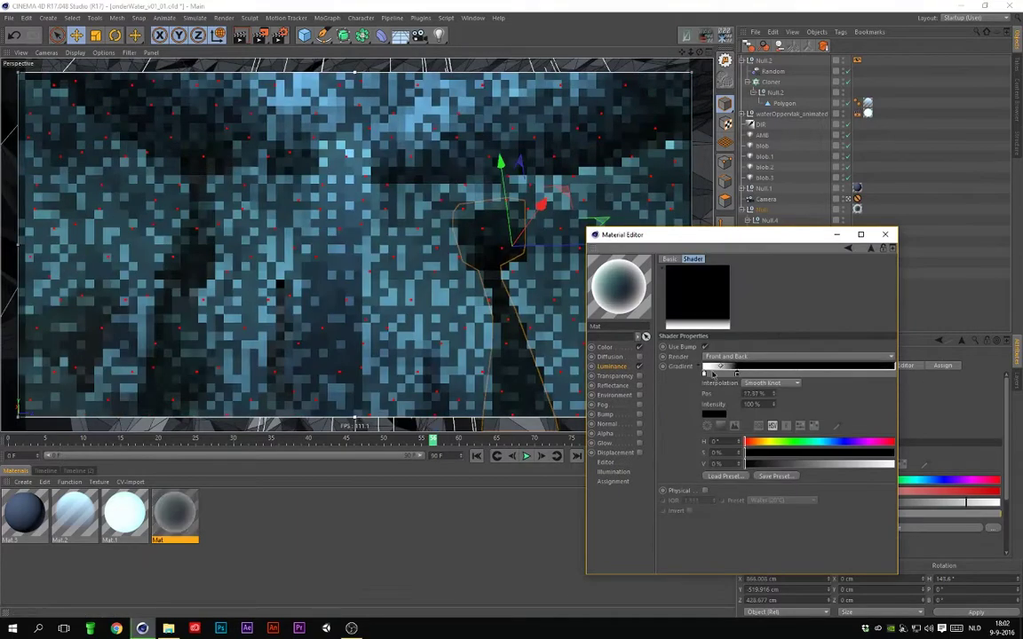
pyautogui.moveTo(713, 374); pyautogui.dragTo(757, 374)
pyautogui.click(611, 366)
# Step: Try then undo Falloff on luminance, and set the gradient colour to a lighter blue
pyautogui.click(711, 346)
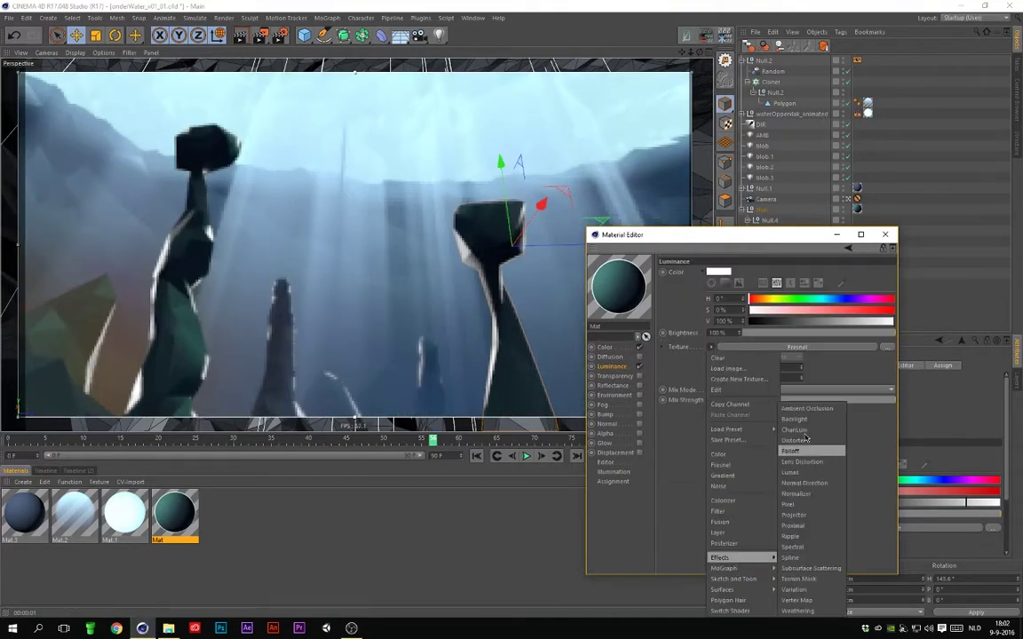
pyautogui.click(804, 450)
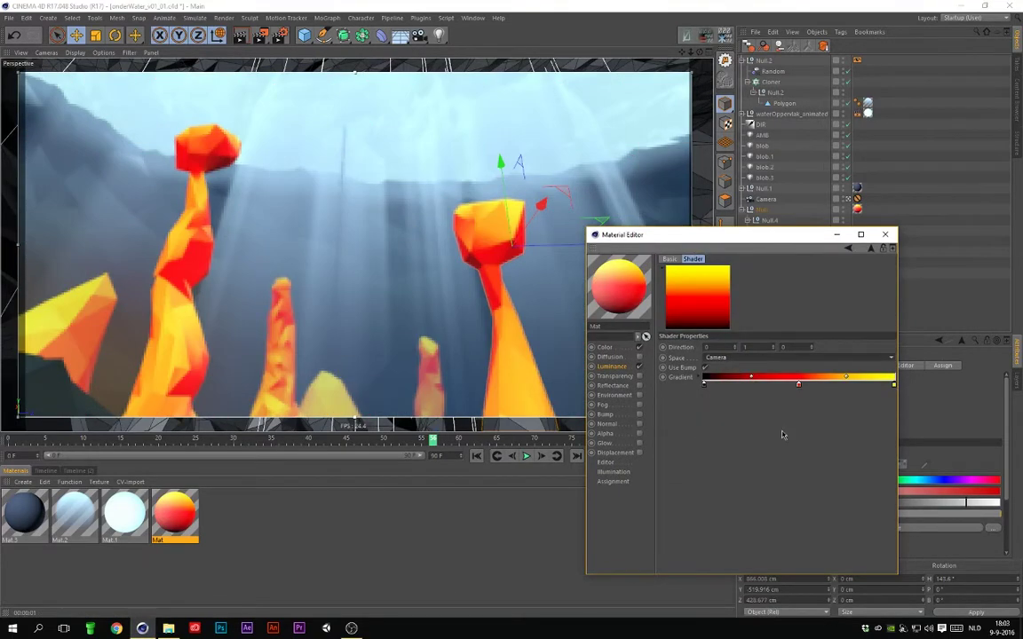
pyautogui.hotkey('ctrl', 'z')
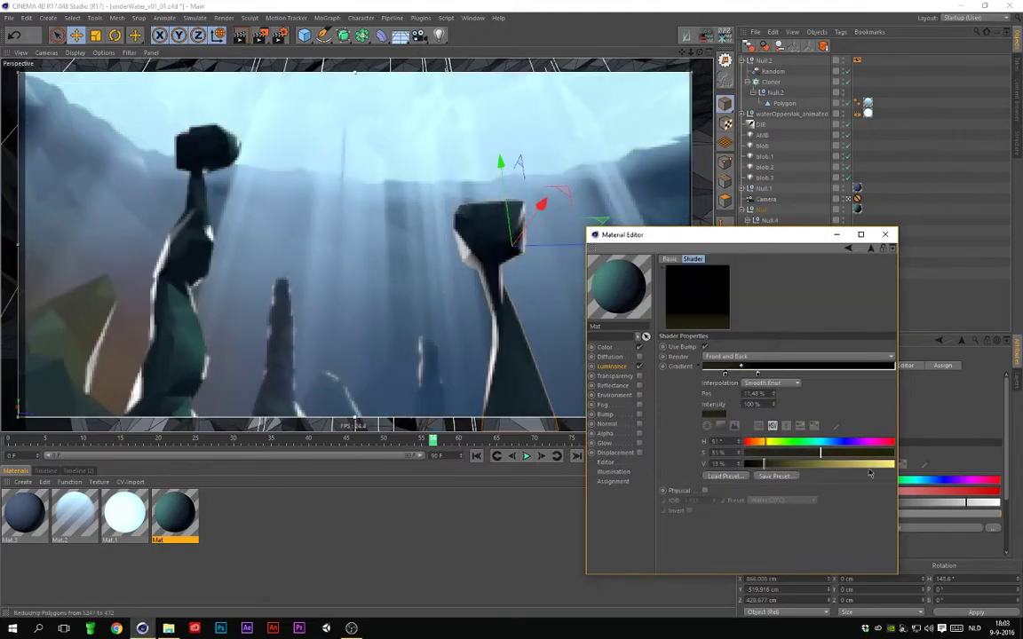
pyautogui.click(822, 443)
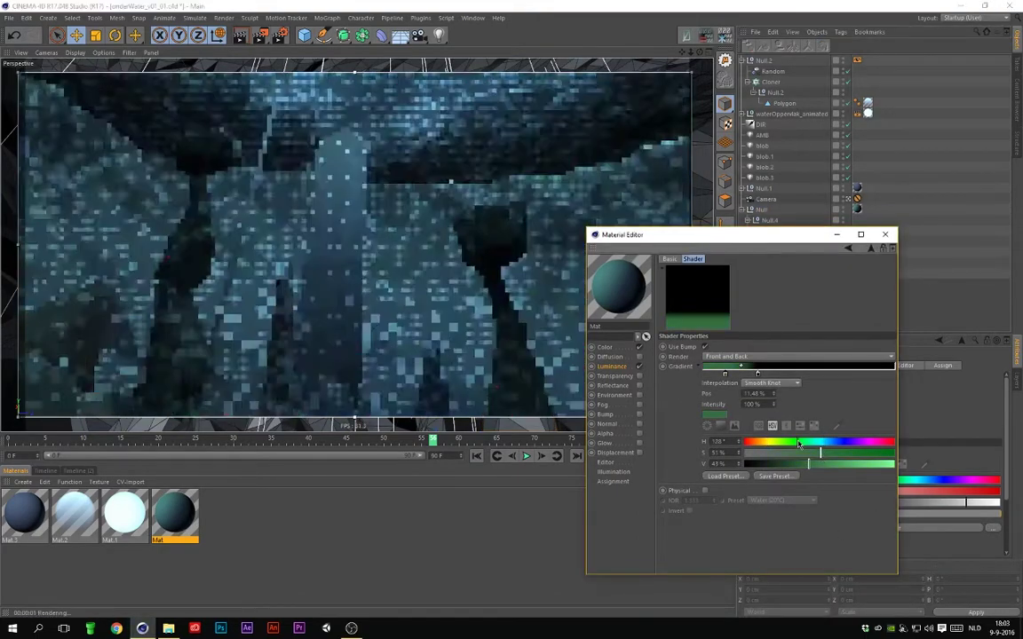
pyautogui.moveTo(822, 452)
pyautogui.mouseDown()
pyautogui.moveTo(805, 452)
pyautogui.moveTo(836, 464)
pyautogui.mouseUp()
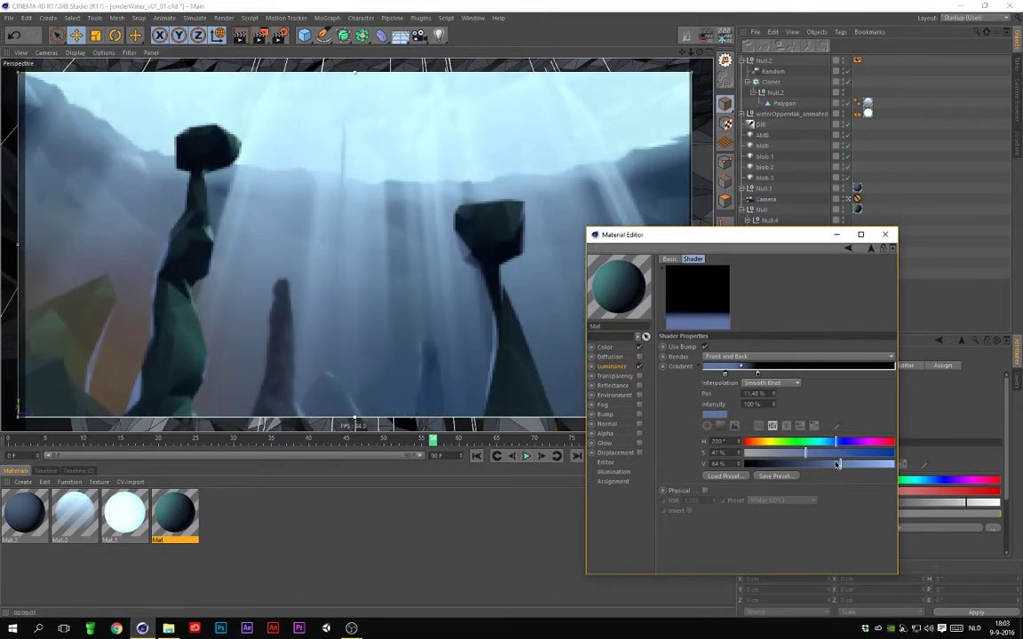
pyautogui.click(885, 234)
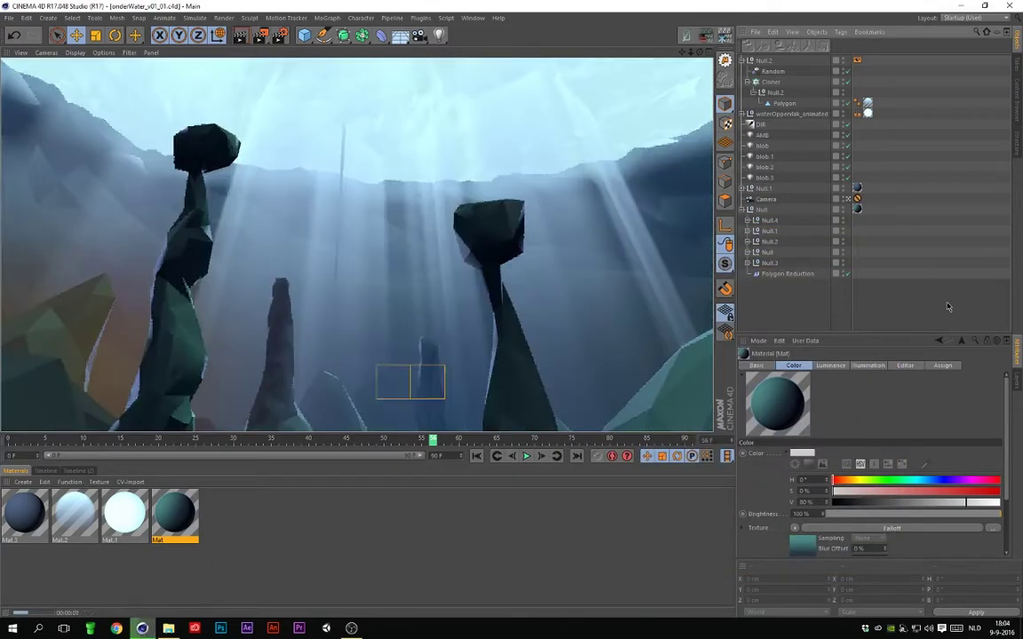
pyautogui.hotkey('ctrl', 'b')
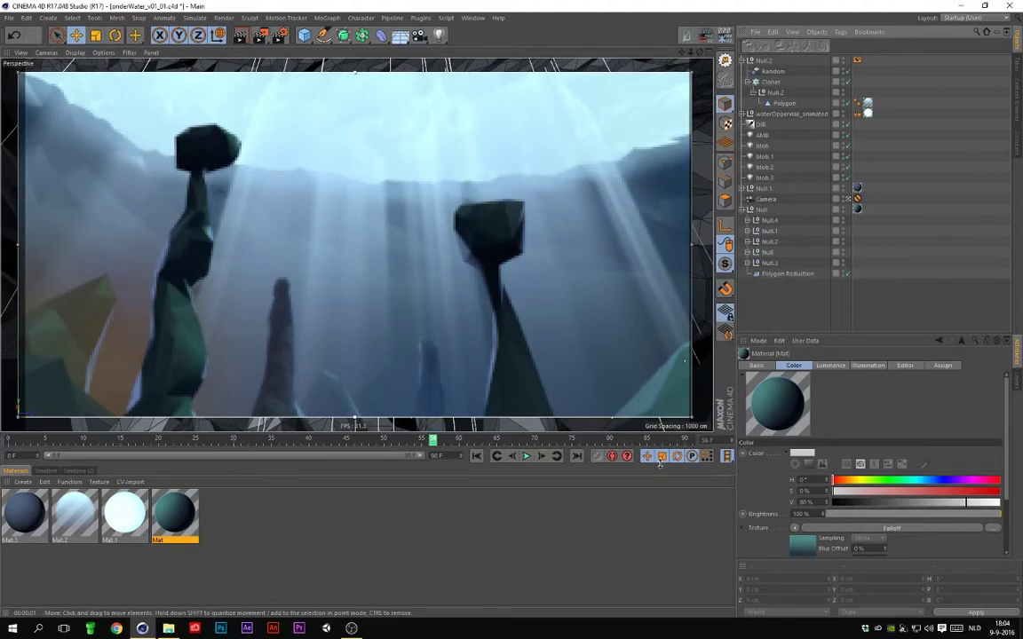
# Step: Start a new scene and save it as onderwaterPlantjes.c4d
pyautogui.hotkey('ctrl', 'n')
pyautogui.hotkey('ctrl', 's')
pyautogui.write('onderwaterPlantjes')
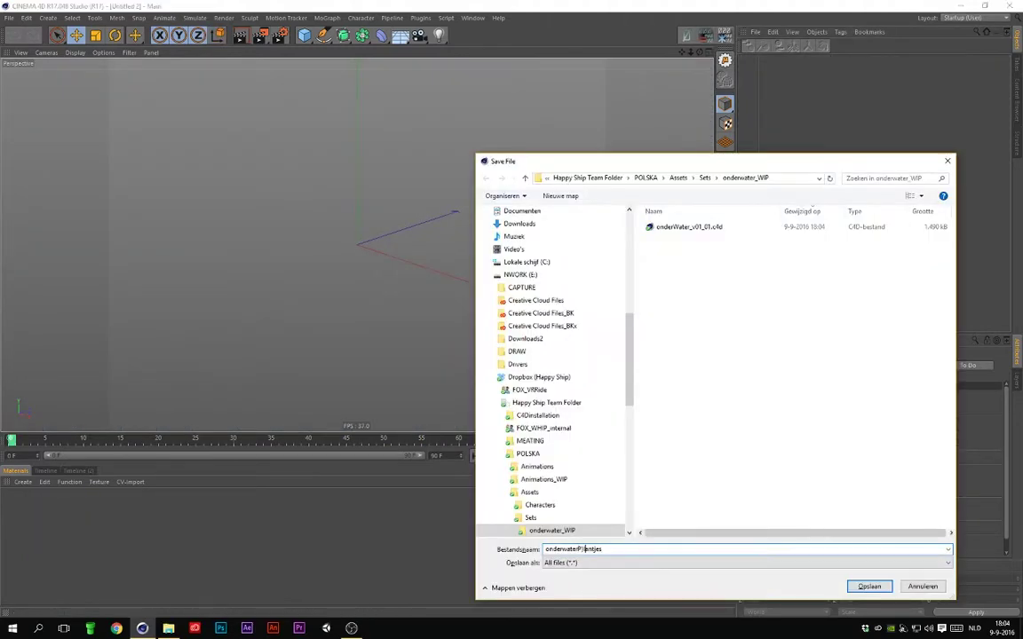
pyautogui.press('Return')
# Step: Sketch a freehand spline and wrap it in a Sweep
pyautogui.click(323, 35)
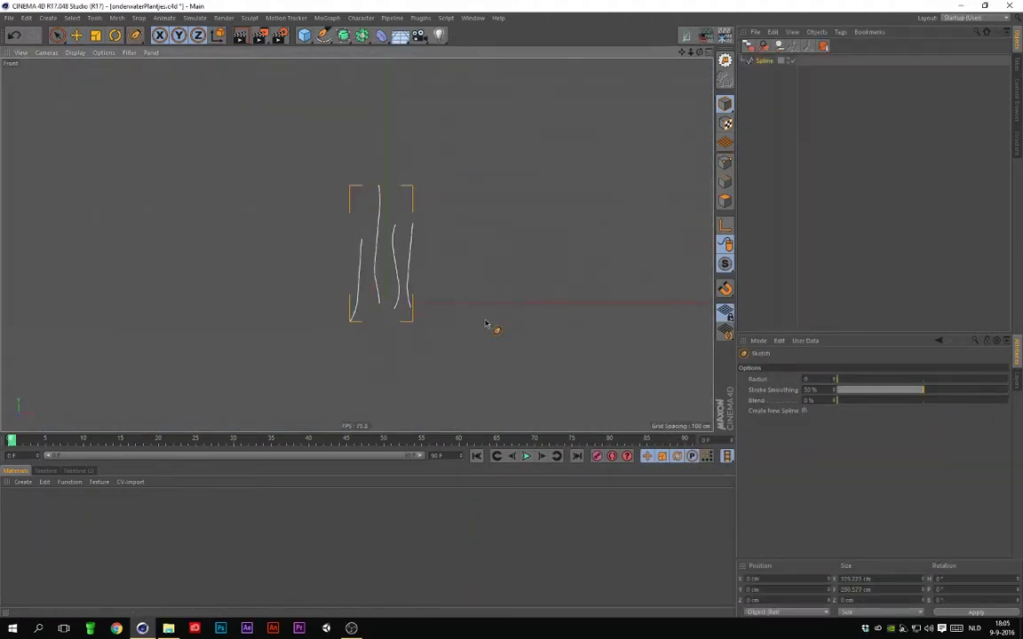
pyautogui.keyDown('alt'); pyautogui.click(343, 35); pyautogui.keyUp('alt')
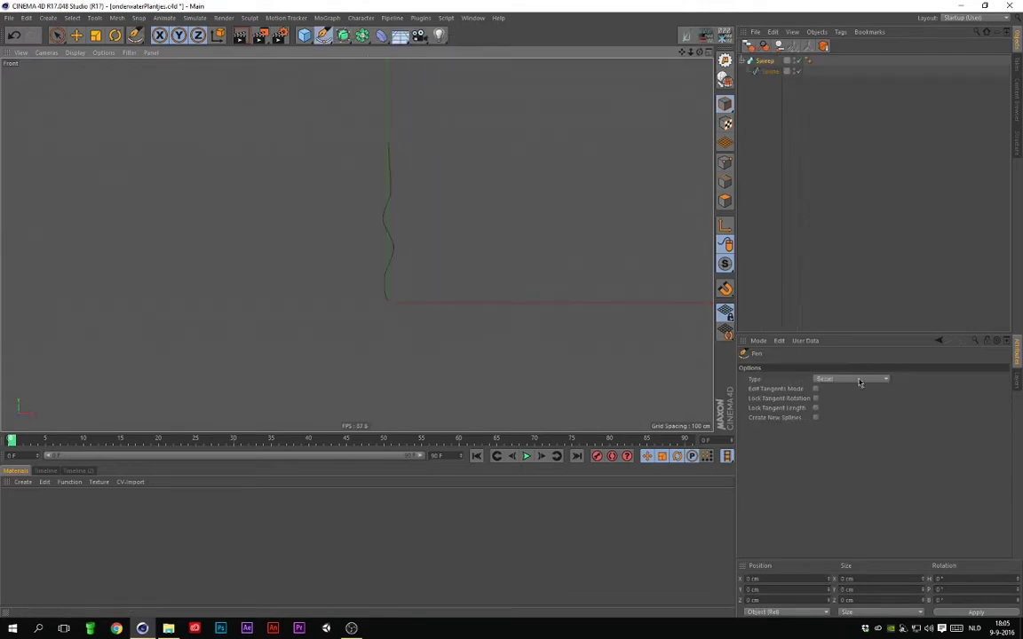
pyautogui.press('F1')
pyautogui.moveTo(465, 345)
pyautogui.keyDown('alt'); pyautogui.mouseDown()
pyautogui.moveTo(373, 338)
pyautogui.moveTo(421, 334)
pyautogui.moveTo(426, 289)
pyautogui.mouseUp(); pyautogui.keyUp('alt')
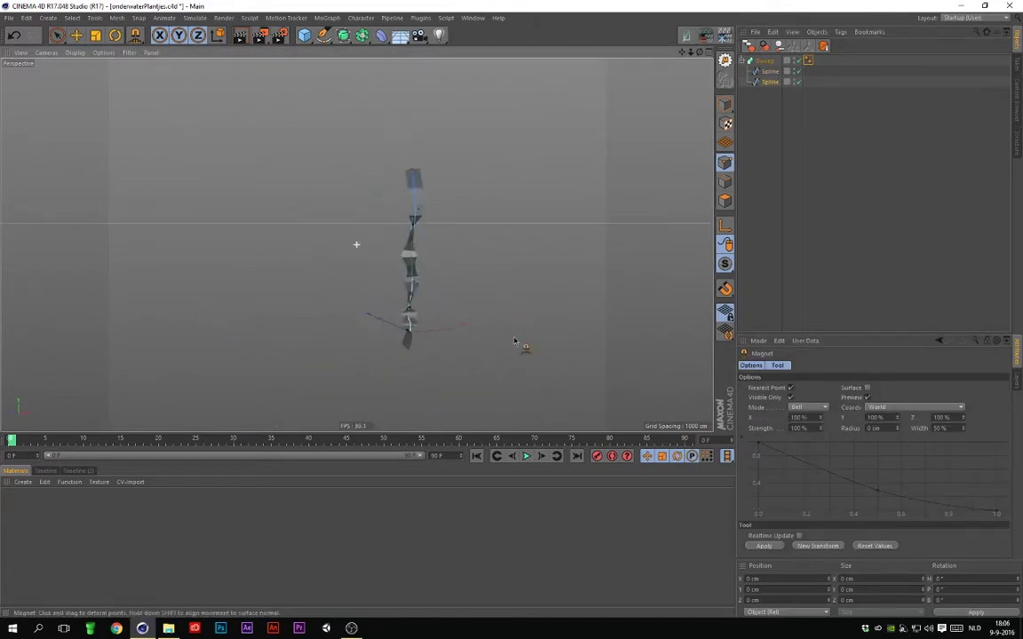
# Step: Taper both ends of the Sweep strand and lower the right strand's top by moving spline points
pyautogui.click(763, 61)
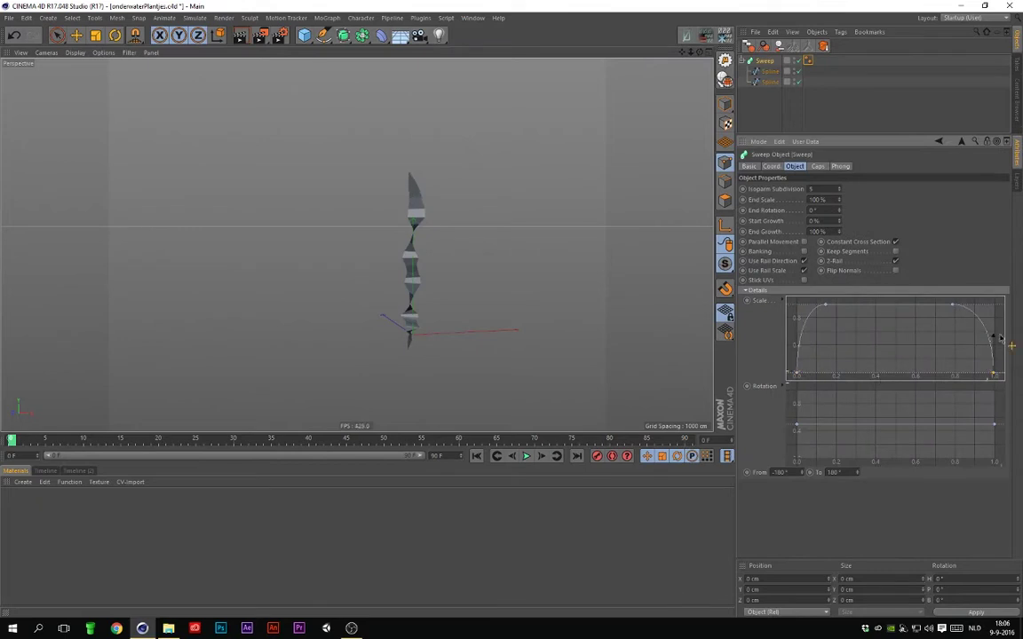
pyautogui.moveTo(999, 337); pyautogui.dragTo(994, 307)
pyautogui.click(769, 71)
pyautogui.scroll(3, 457, 284)
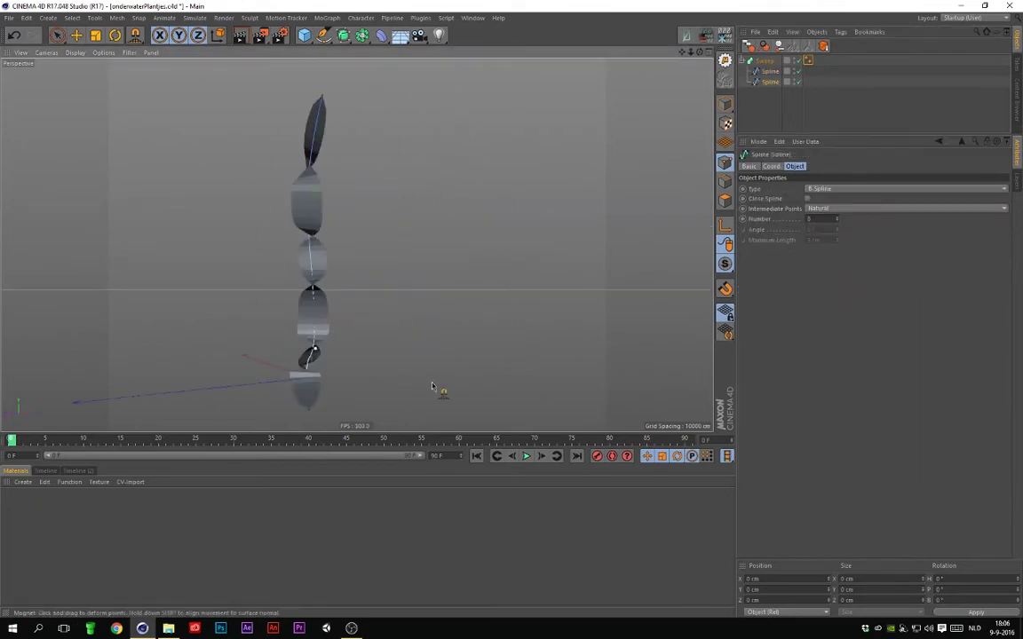
pyautogui.press('e')
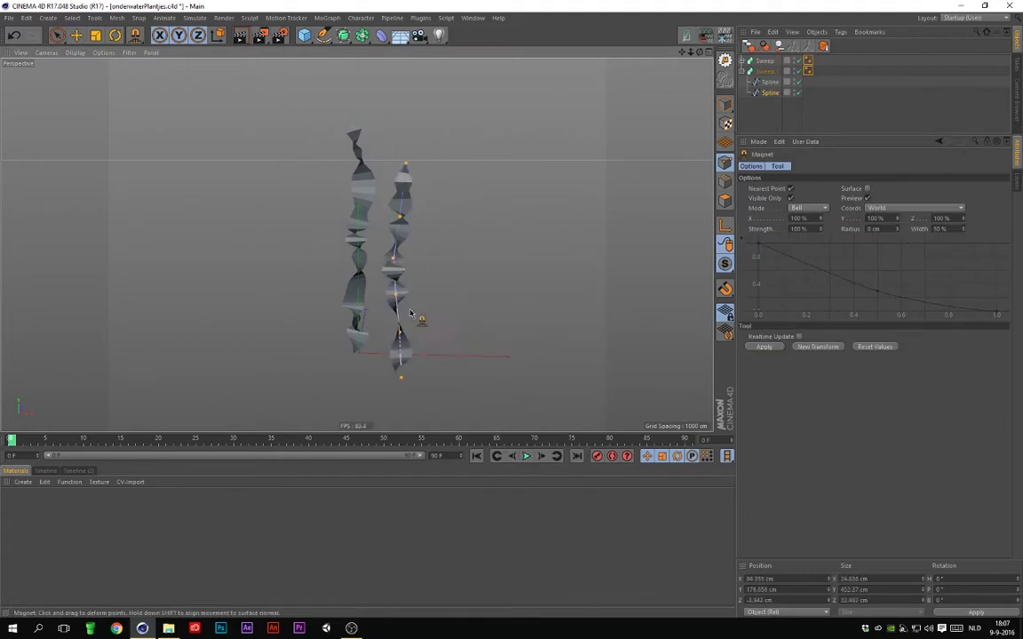
pyautogui.moveTo(410, 312); pyautogui.dragTo(402, 321)
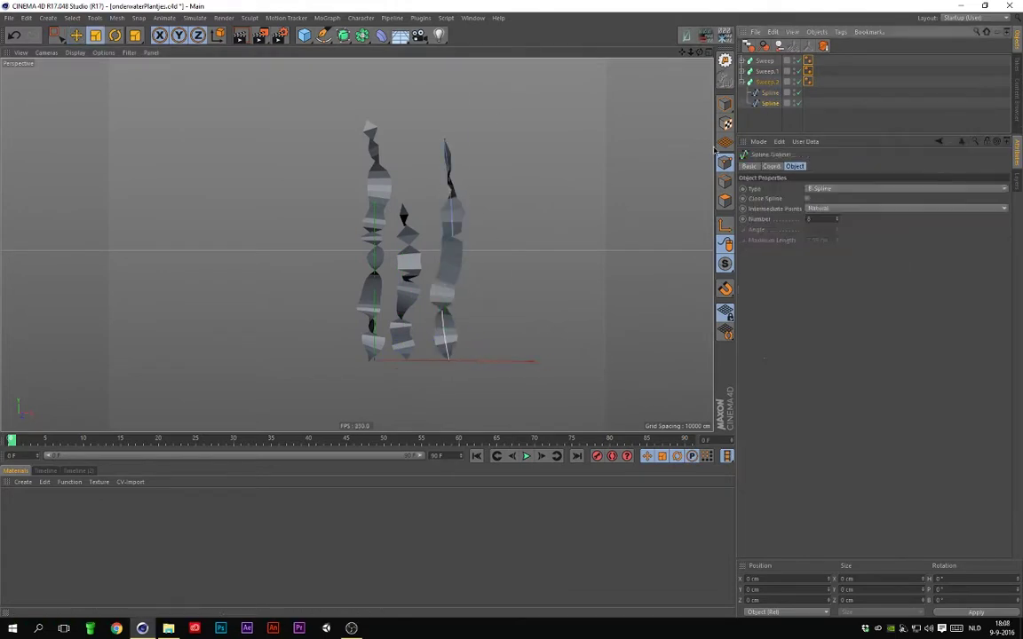
# Step: Try a Polygon Reduction on the seaweed sweep, then undo it
pyautogui.rightClick(338, 263)
pyautogui.click(355, 388)
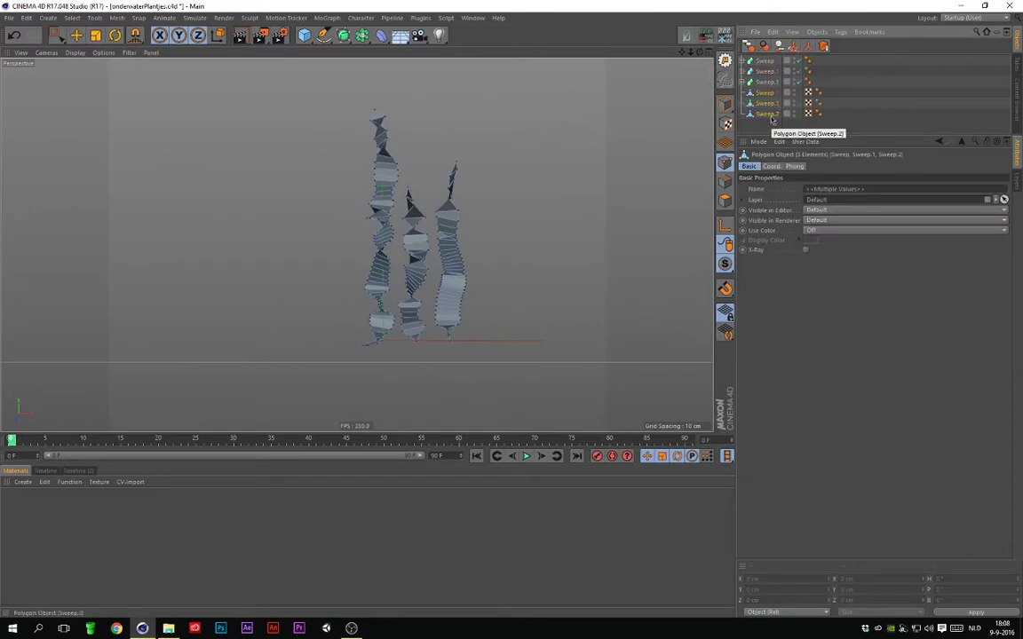
pyautogui.moveTo(343, 34); pyautogui.dragTo(673, 164)
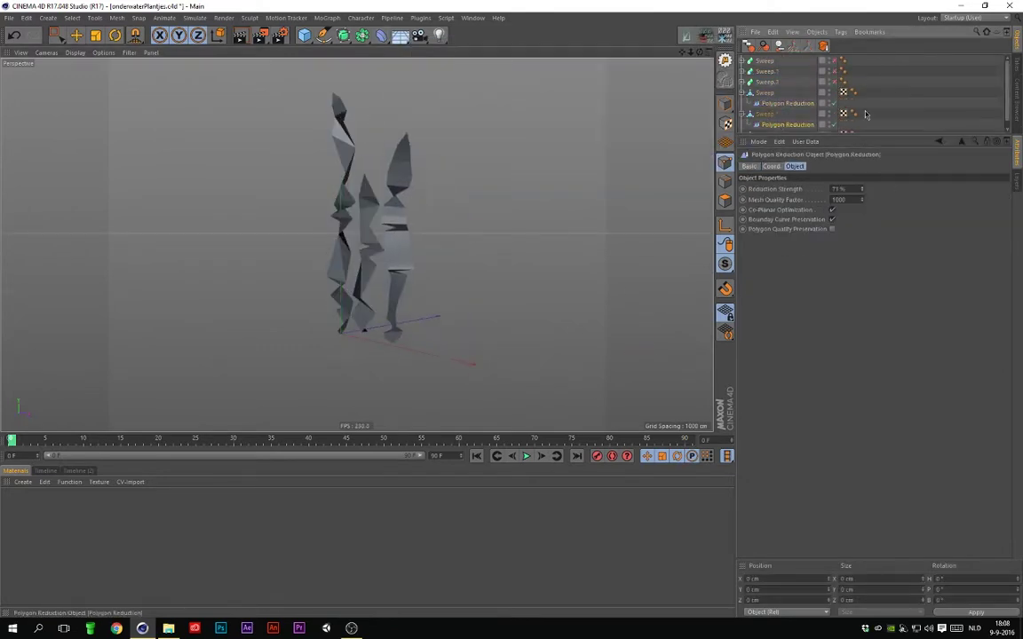
pyautogui.moveTo(868, 136); pyautogui.dragTo(872, 258)
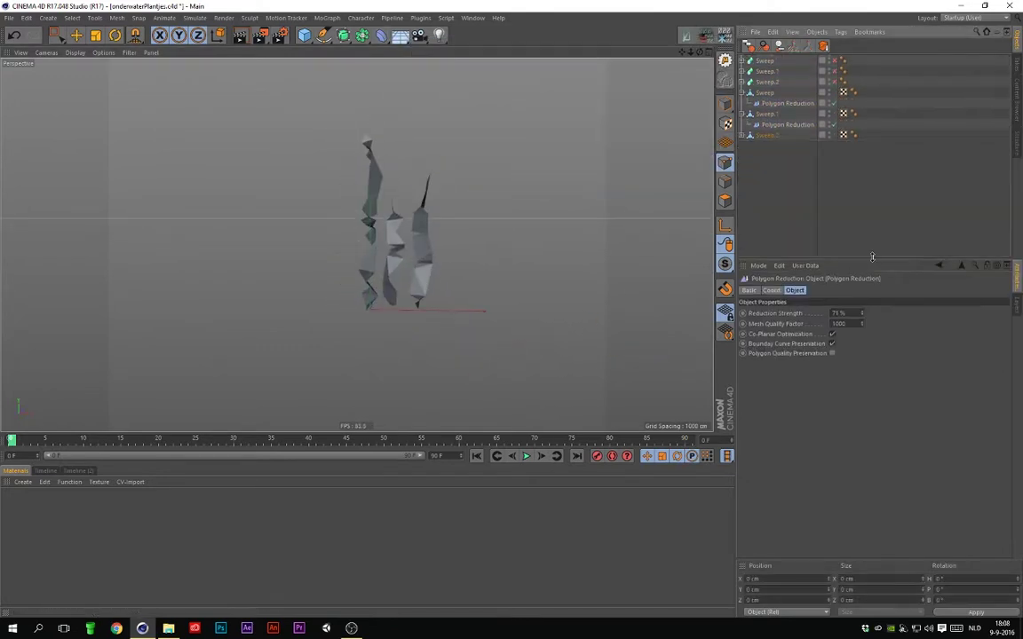
pyautogui.hotkey('ctrl', 'z')
# Step: Select the first seaweed sweep for copying into the cave scene
pyautogui.moveTo(429, 354)
pyautogui.keyDown('alt'); pyautogui.mouseDown()
pyautogui.moveTo(338, 343)
pyautogui.moveTo(457, 359)
pyautogui.mouseUp(); pyautogui.keyUp('alt')
pyautogui.click(765, 92)
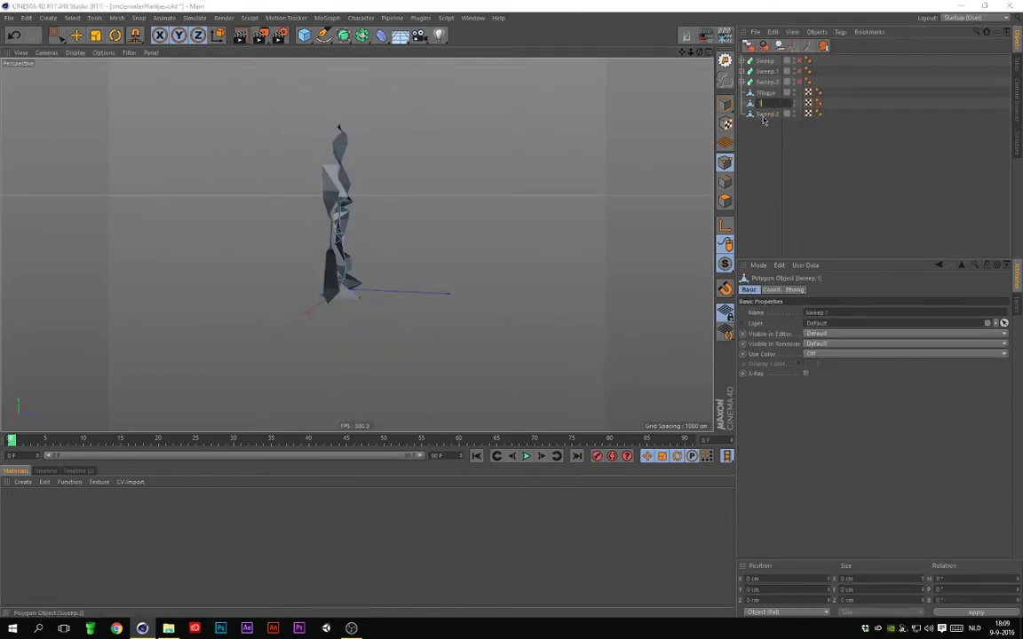
pyautogui.click(472, 18)
# Step: Paste the seaweed strands into the onderWater_v01_01 cave scene and frame a rock spire
pyautogui.click(497, 267)
pyautogui.hotkey('ctrl', 'v')
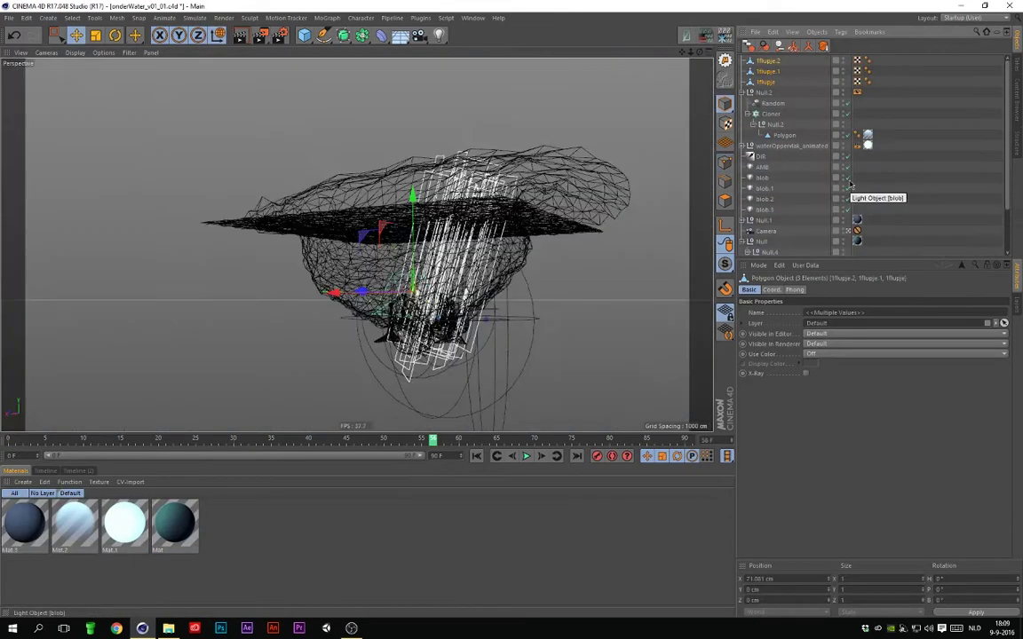
pyautogui.scroll(3, 543, 342)
pyautogui.scroll(3, 543, 342)
pyautogui.moveTo(543, 342)
pyautogui.keyDown('alt'); pyautogui.mouseDown()
pyautogui.moveTo(575, 362)
pyautogui.moveTo(550, 391)
pyautogui.mouseUp(); pyautogui.keyUp('alt')
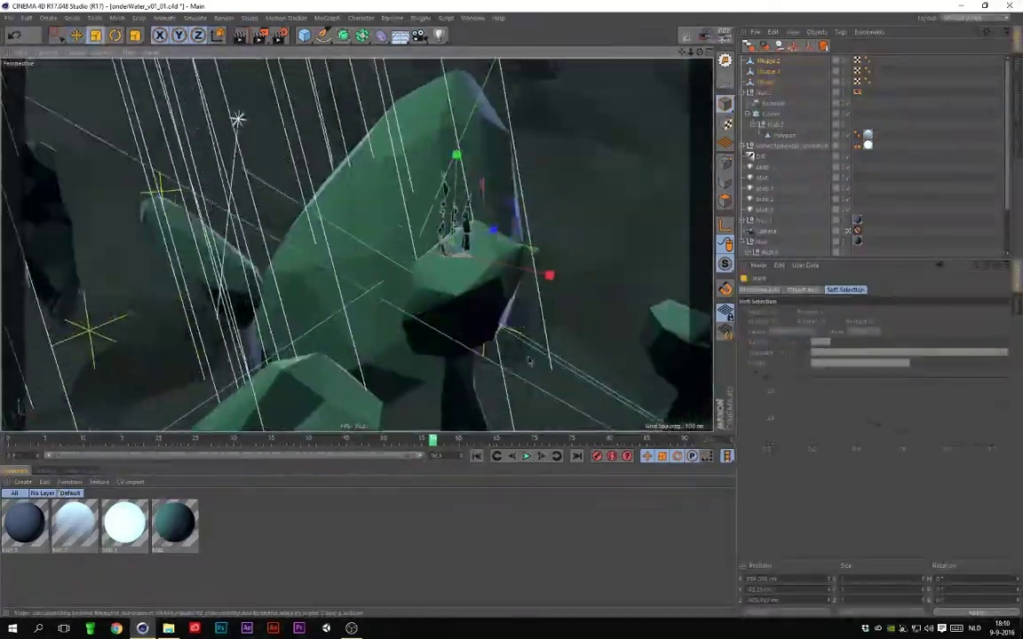
# Step: Clone the seaweed across the rock's surface with randomized rotation
pyautogui.click(327, 18)
pyautogui.click(342, 80)
pyautogui.click(838, 346)
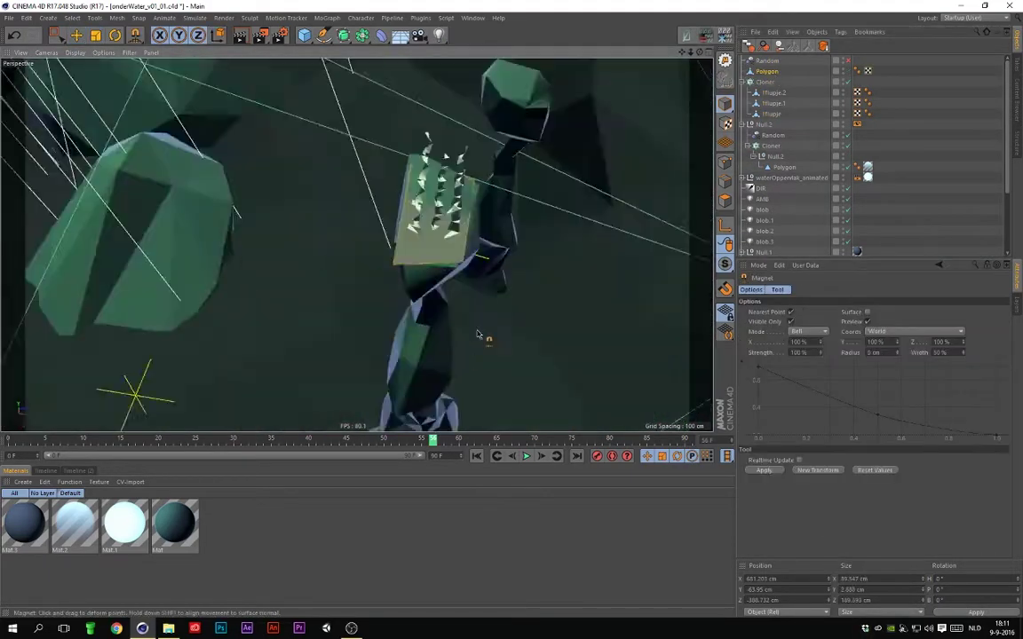
pyautogui.click(773, 79)
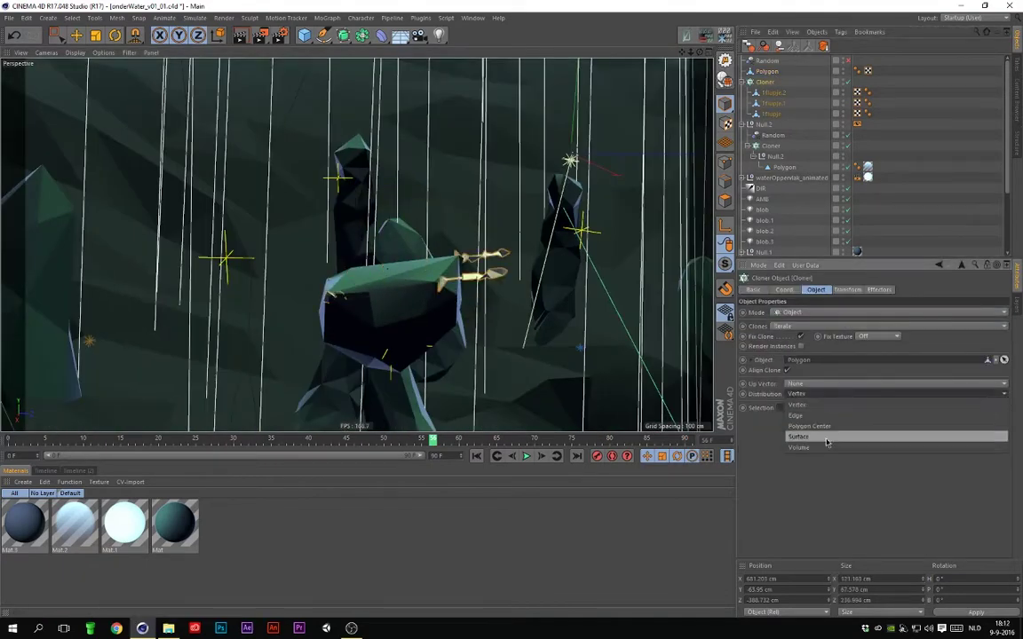
pyautogui.click(826, 438)
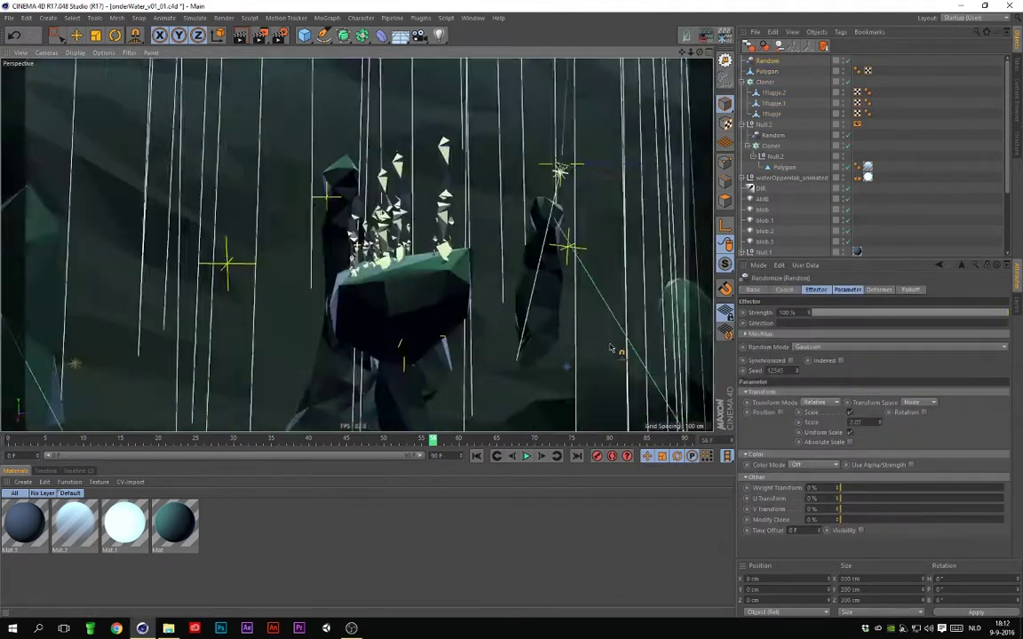
pyautogui.click(923, 412)
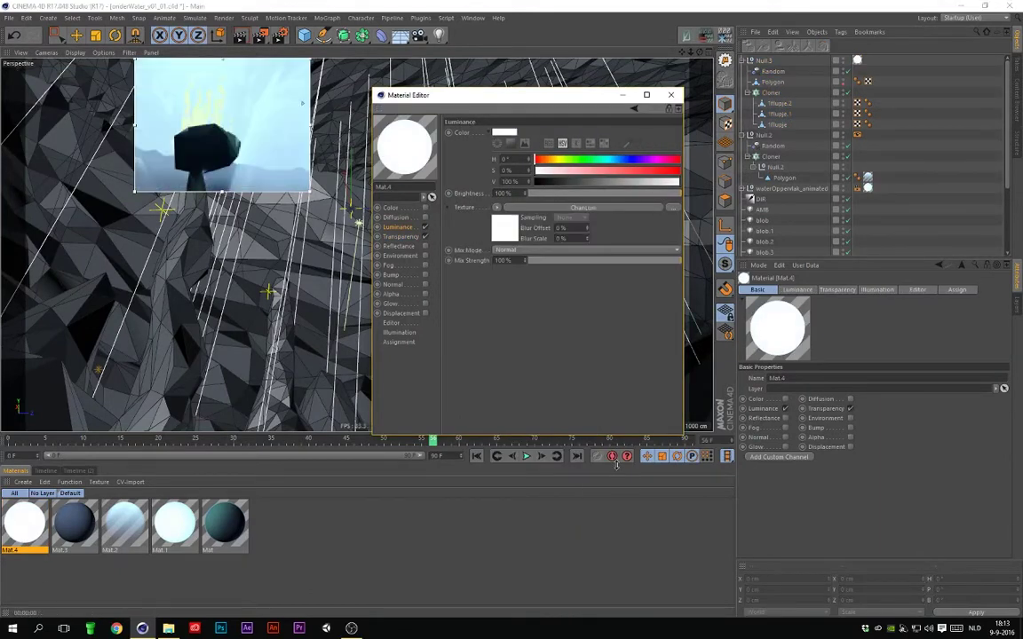
# Step: Darken Mat.4's luminance colour to a muted green at 38% value
pyautogui.moveTo(656, 181); pyautogui.dragTo(590, 182)
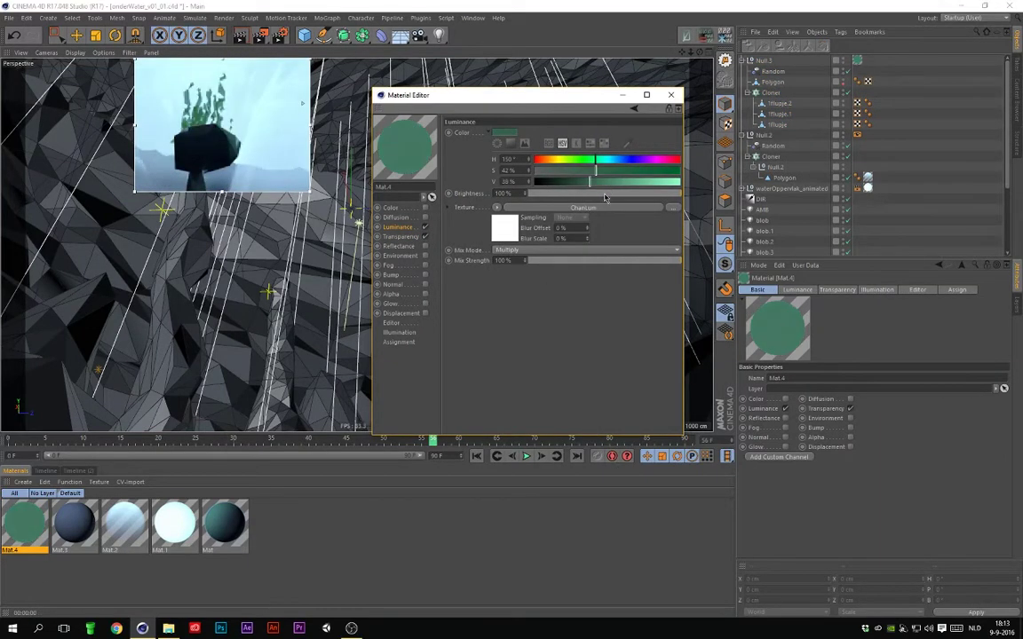
pyautogui.click(770, 92)
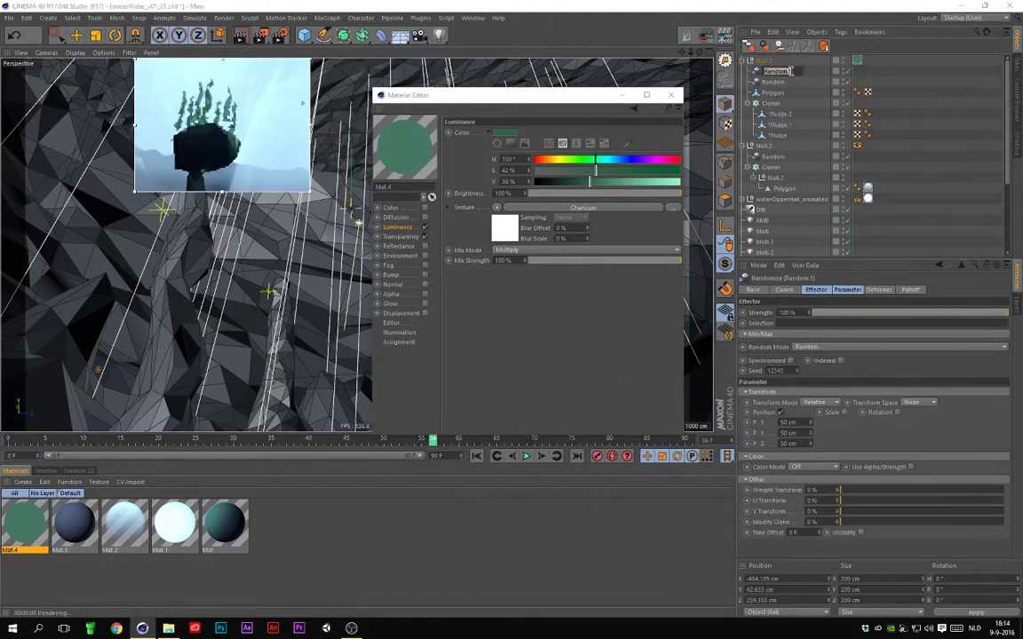
pyautogui.moveTo(572, 95); pyautogui.dragTo(539, 389)
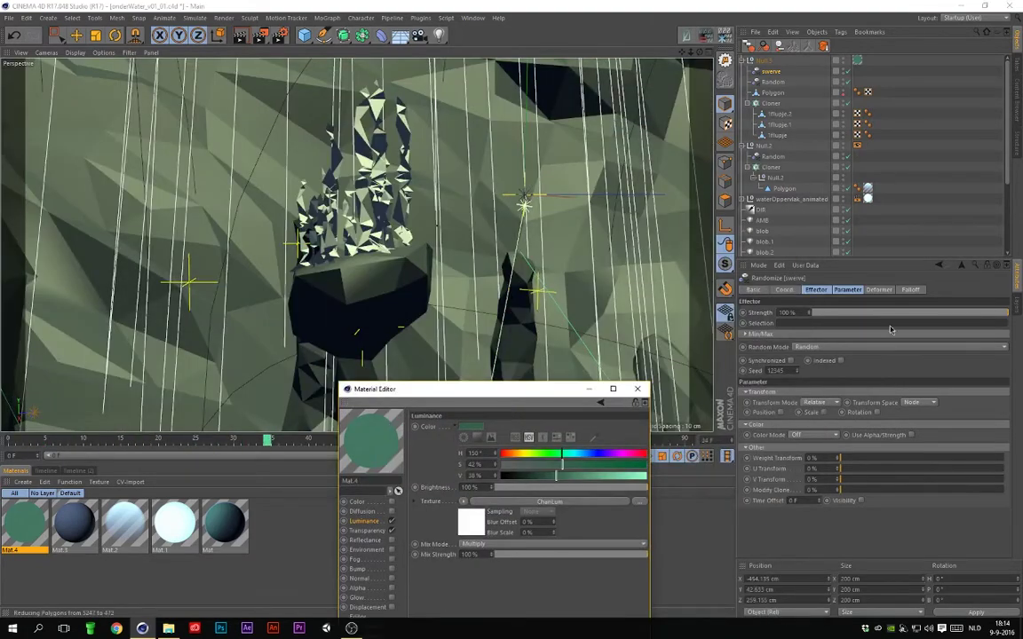
# Step: Enable random scale and rotation on the seaweed cloner's second Random effector
pyautogui.click(847, 289)
pyautogui.click(849, 331)
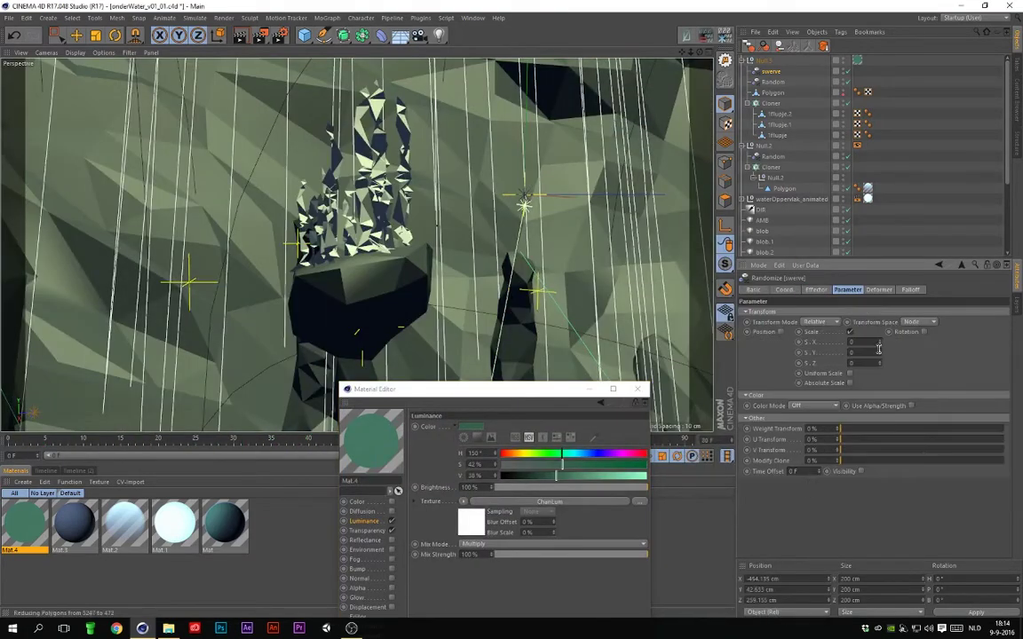
pyautogui.click(923, 331)
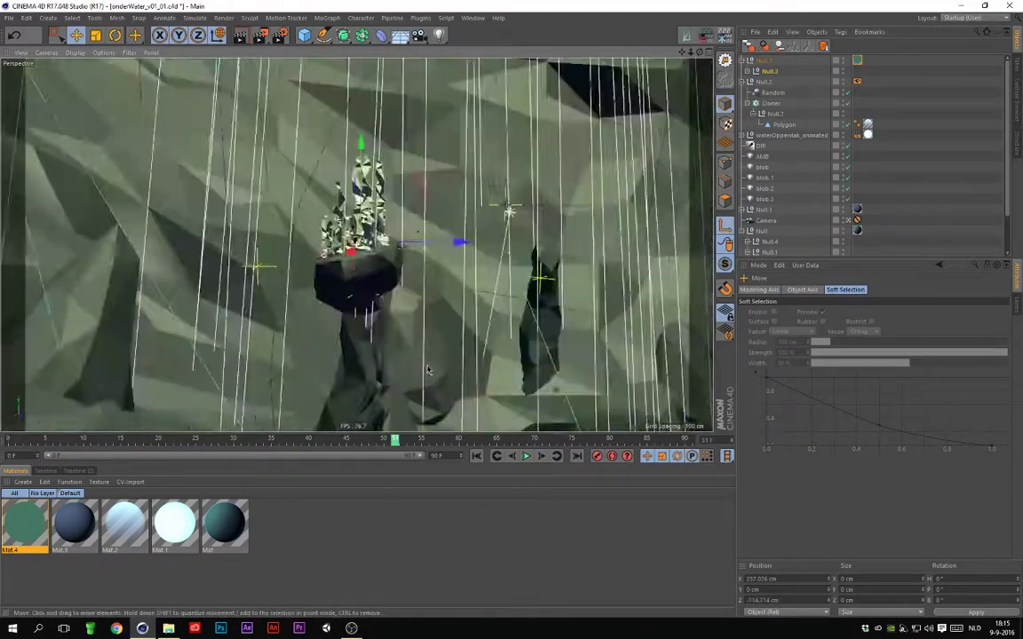
# Step: Add a Shear deformer to the seaweed group and play the animation to preview the bend
pyautogui.click(326, 18)
pyautogui.click(461, 80)
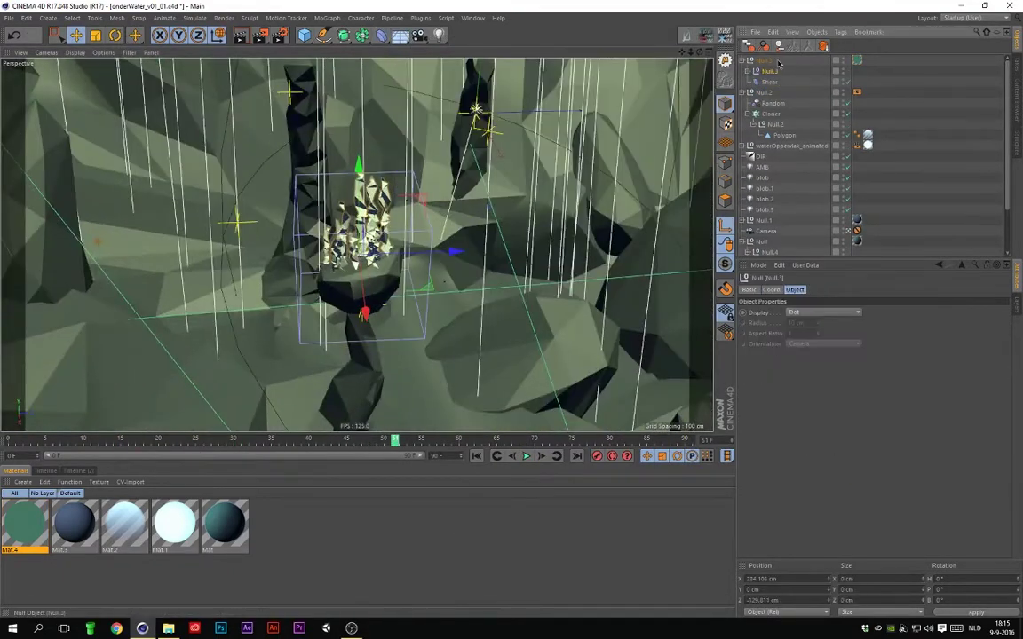
pyautogui.click(769, 81)
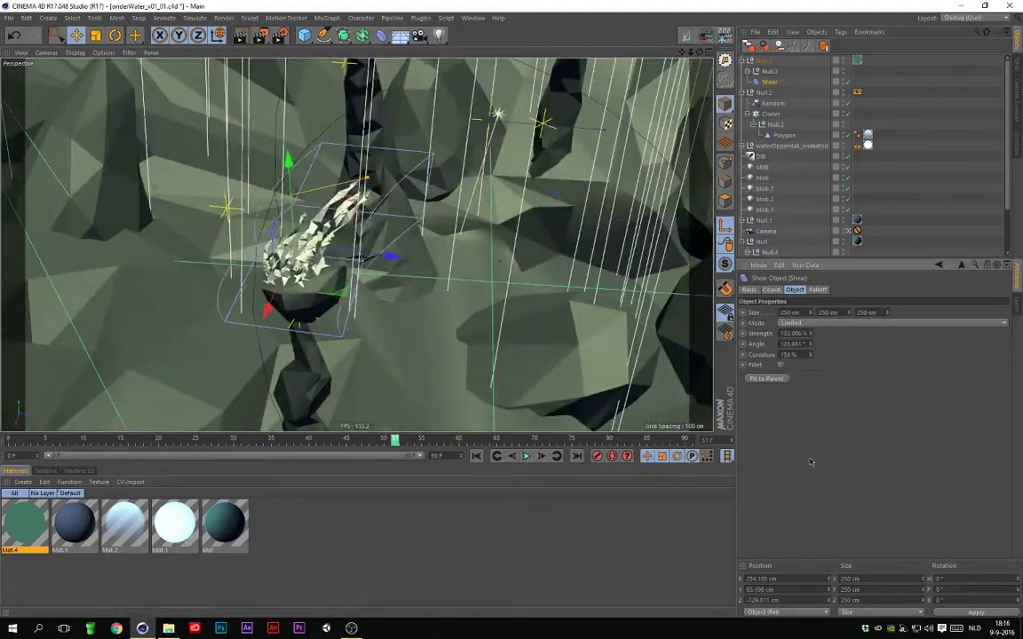
pyautogui.press('F8')
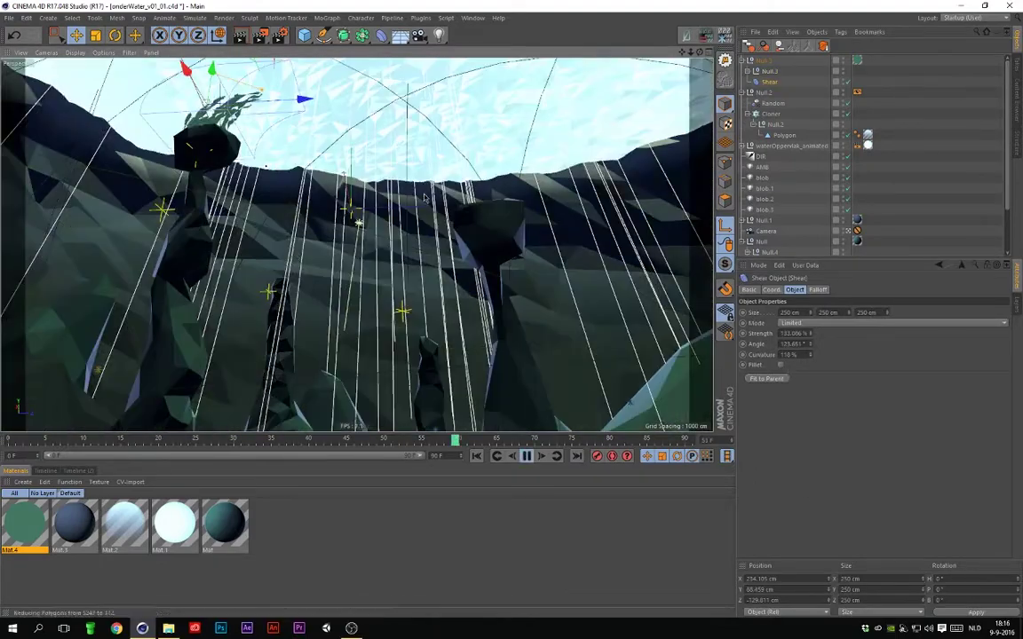
pyautogui.click(745, 61)
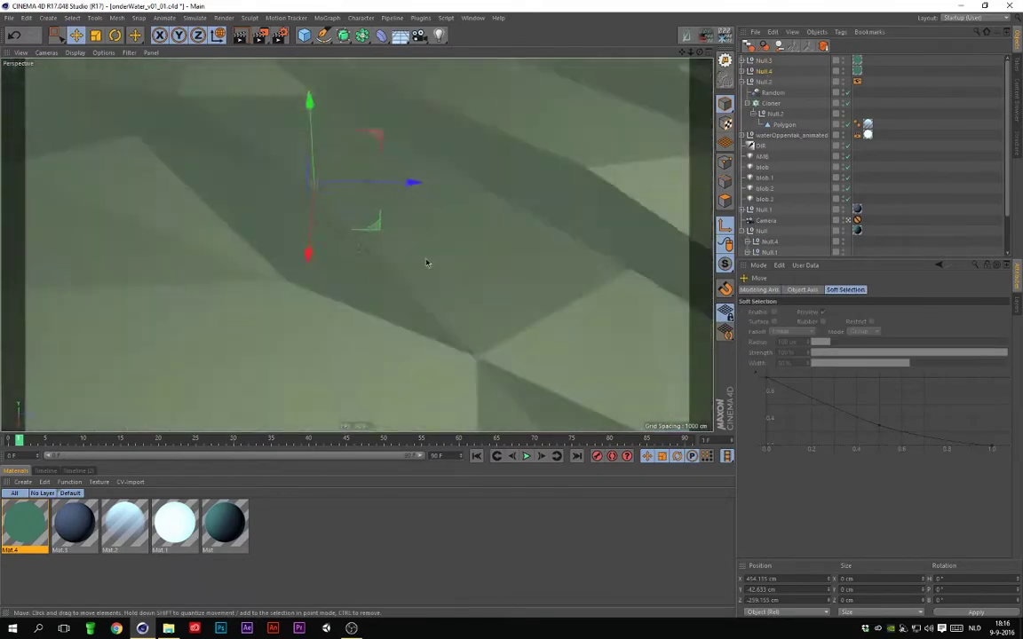
# Step: Set the seaweed group's Random effector mode to Noise
pyautogui.moveTo(355, 266)
pyautogui.keyDown('alt'); pyautogui.mouseDown()
pyautogui.moveTo(543, 423)
pyautogui.moveTo(364, 320)
pyautogui.moveTo(487, 134)
pyautogui.mouseUp(); pyautogui.keyUp('alt')
pyautogui.press('r')
pyautogui.click(779, 103)
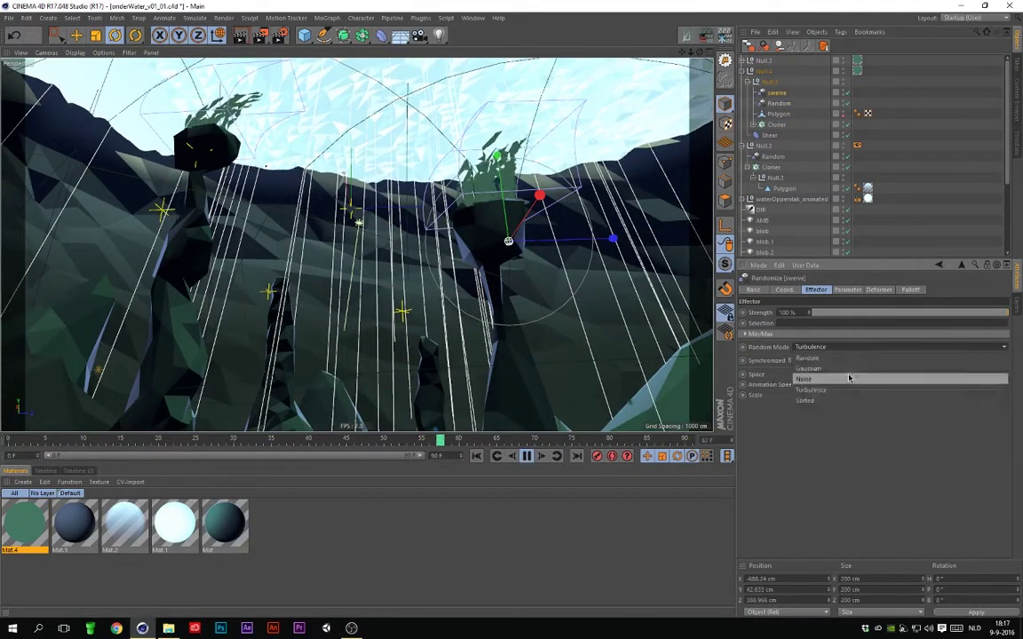
pyautogui.click(848, 379)
pyautogui.press('e')
# Step: Switch the viewport to Gouraud shading, render the view and play the animation
pyautogui.click(496, 147)
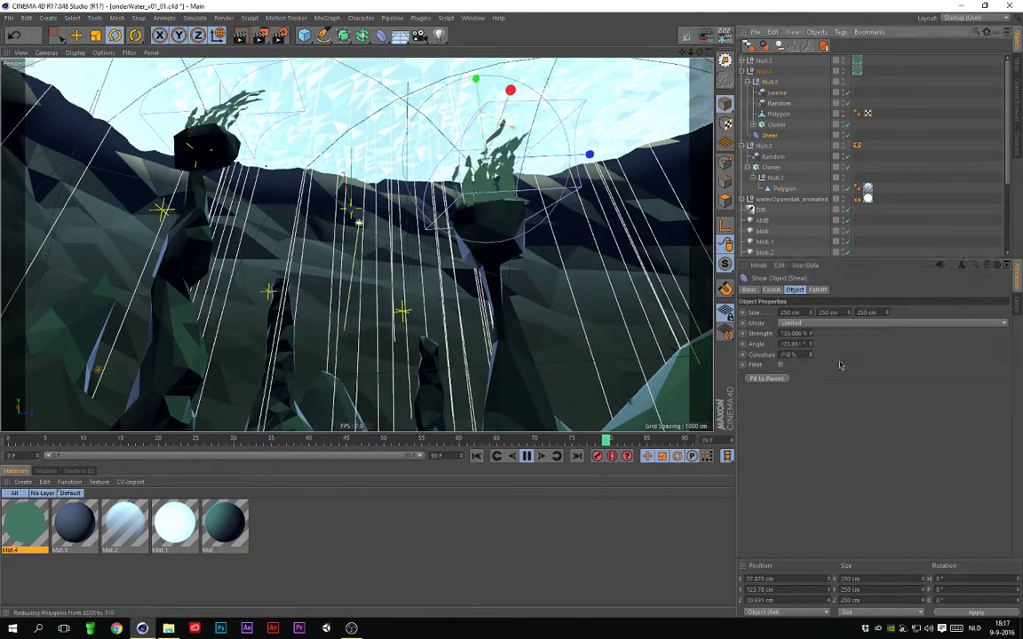
pyautogui.click(568, 249)
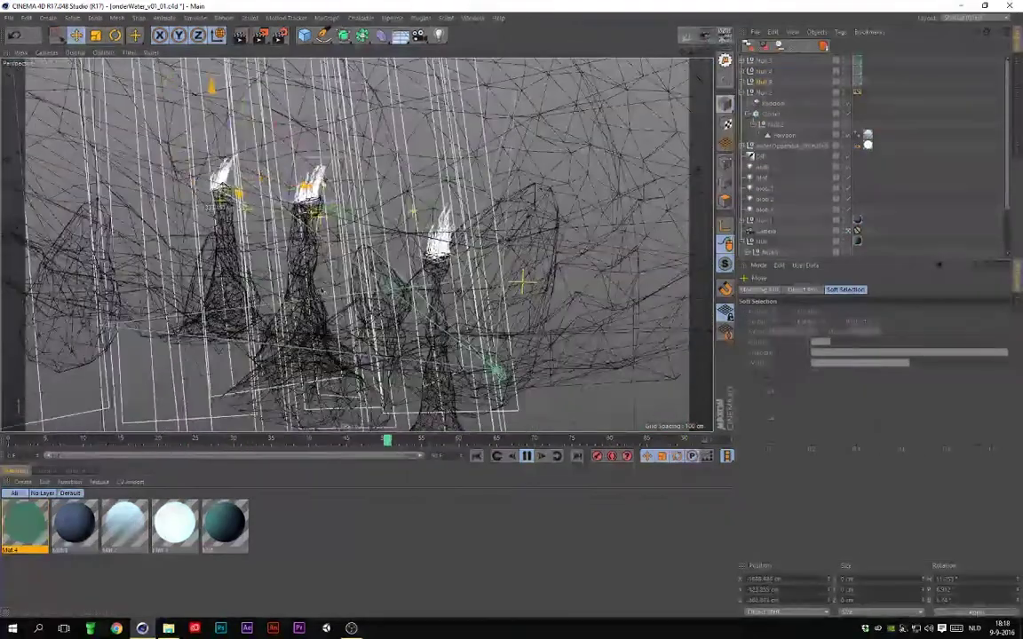
pyautogui.press('n')
pyautogui.press('a')
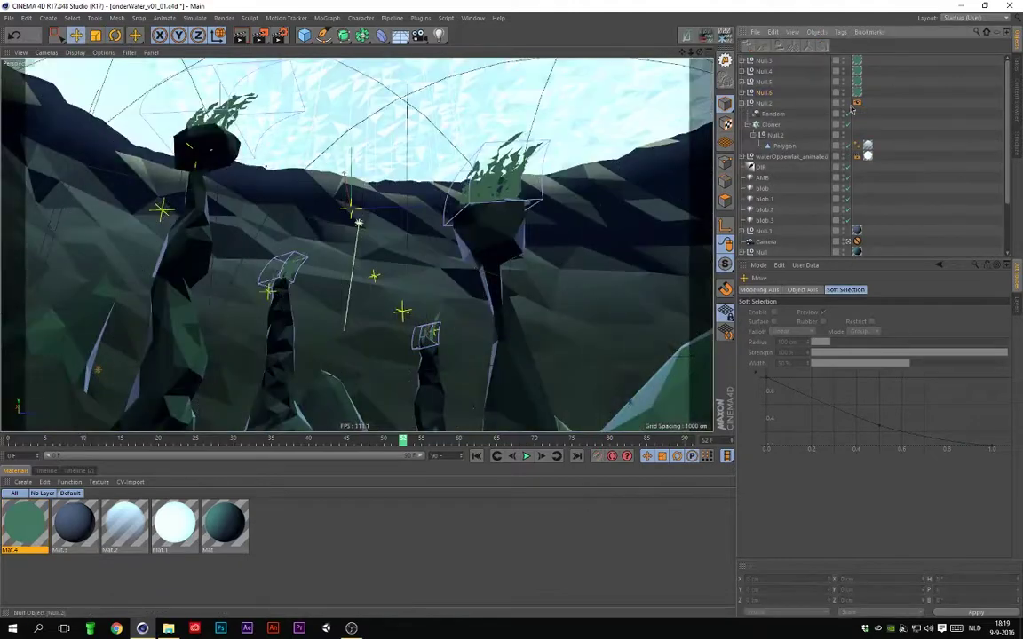
pyautogui.hotkey('ctrl', 'r')
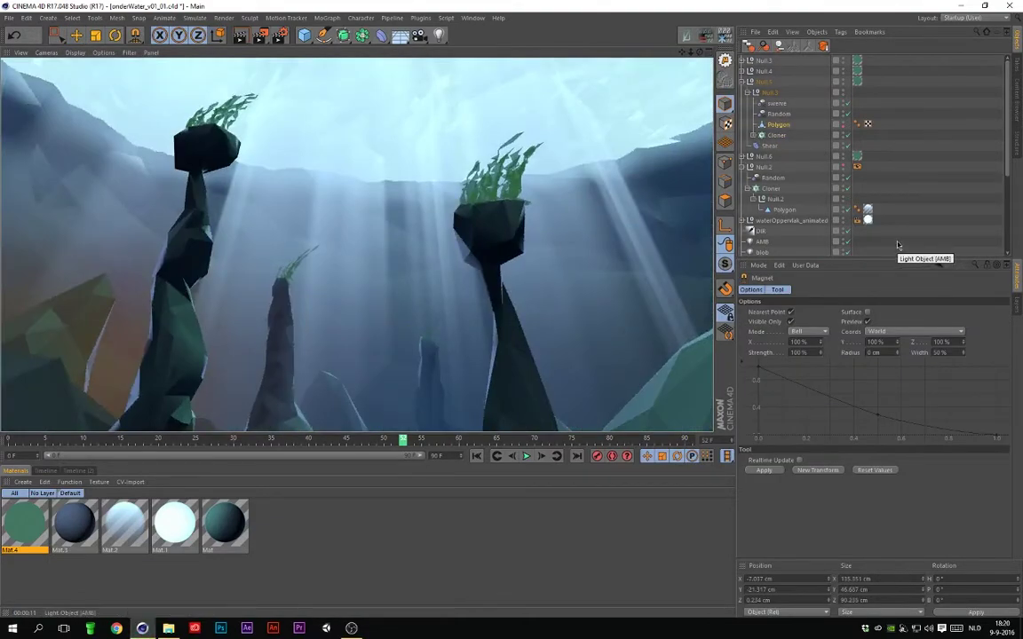
pyautogui.press('F8')
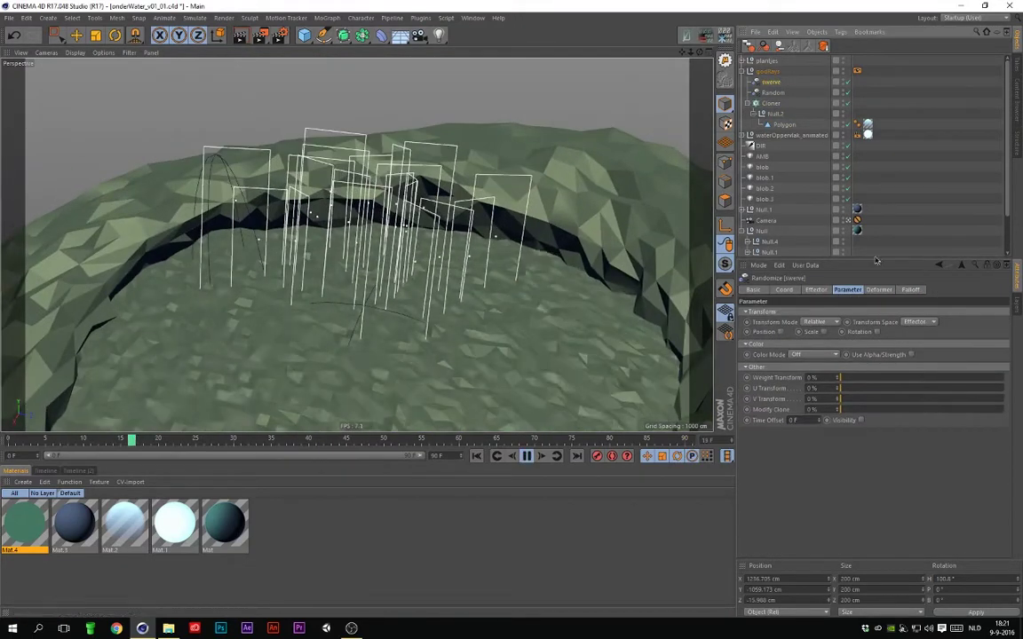
# Step: Add a Time effector to the light rays and play the animation
pyautogui.click(327, 18)
pyautogui.click(373, 145)
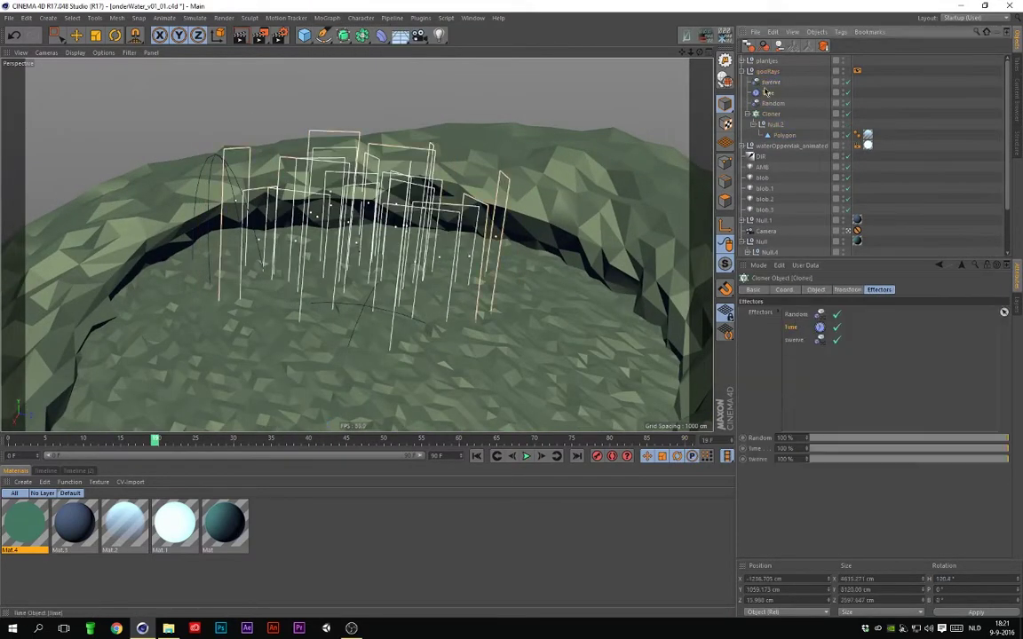
pyautogui.press('F8')
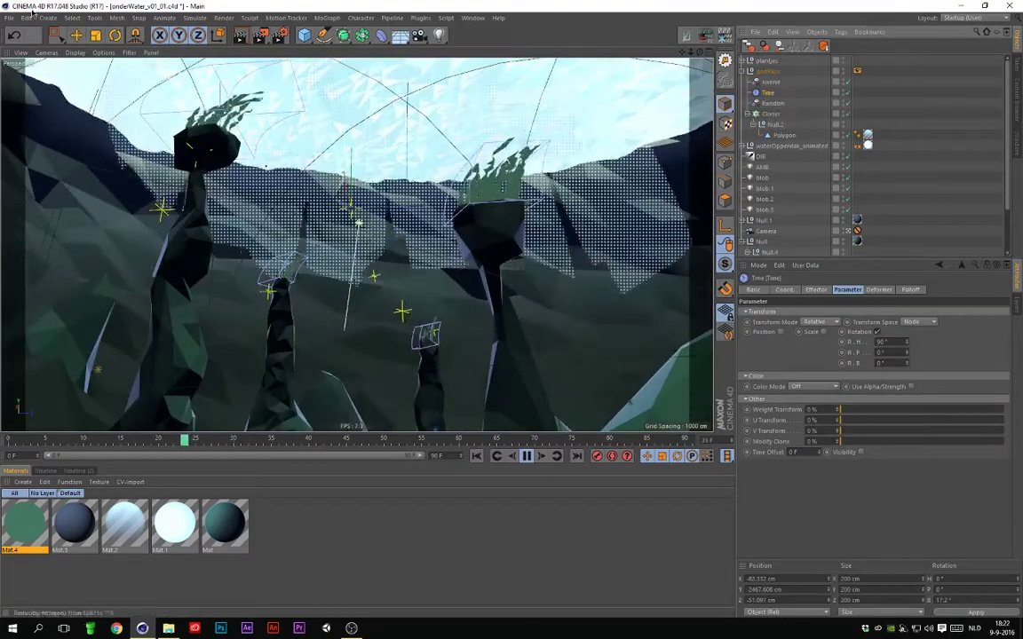
# Step: Turn off scale randomization on the swerve Randomize effector and check its strength
pyautogui.click(771, 103)
pyautogui.click(847, 289)
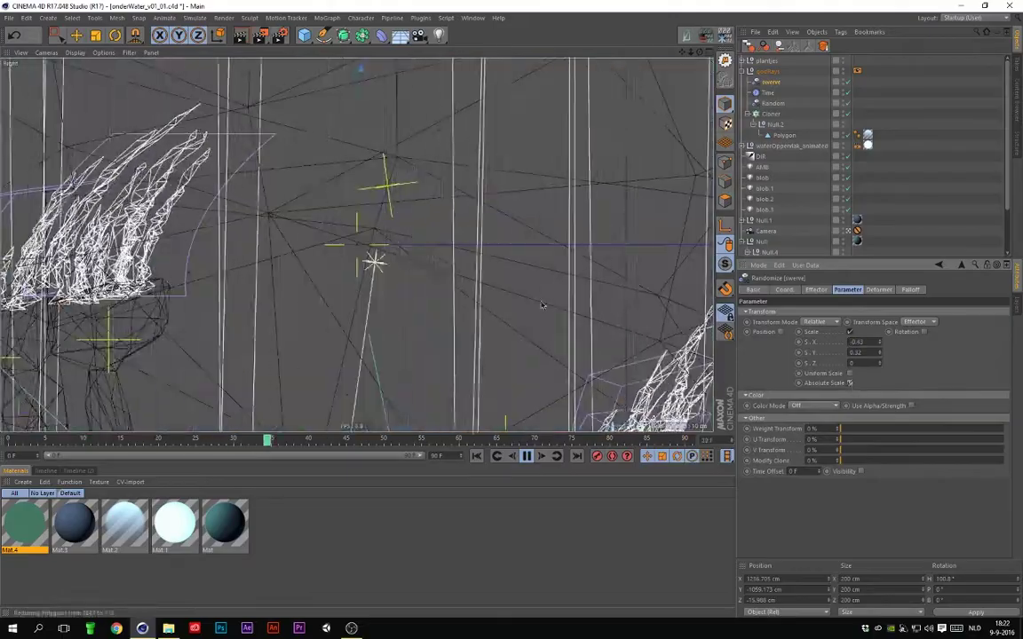
pyautogui.click(849, 331)
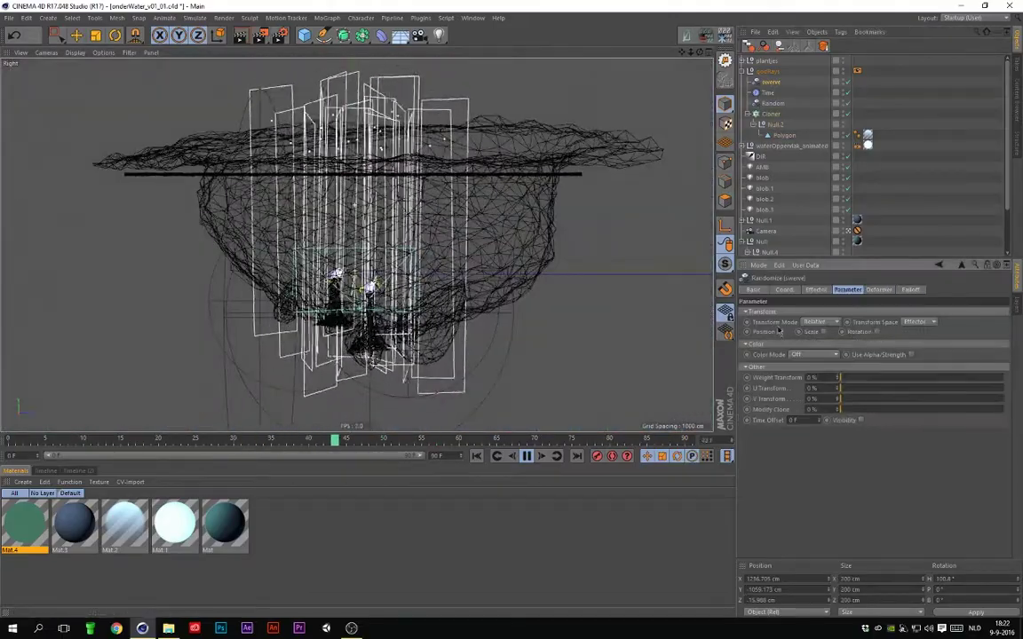
pyautogui.press('F1')
pyautogui.click(815, 289)
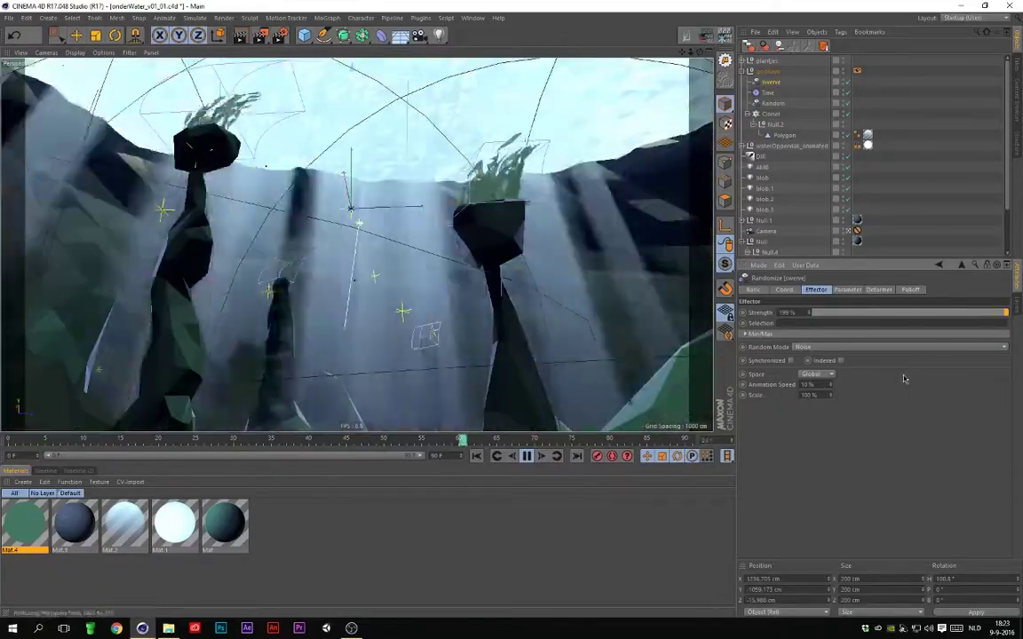
# Step: Inspect the Time effector and swerve effector settings on the plants
pyautogui.click(767, 92)
pyautogui.click(862, 315)
pyautogui.click(771, 82)
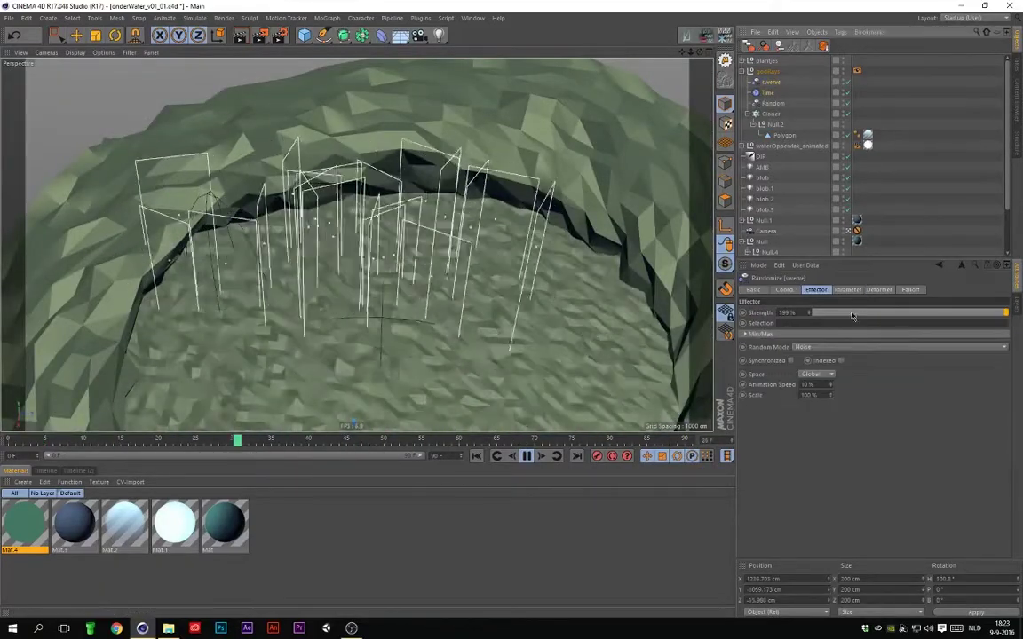
# Step: Check the water displacer's noise shader and look through the underwater camera
pyautogui.click(780, 113)
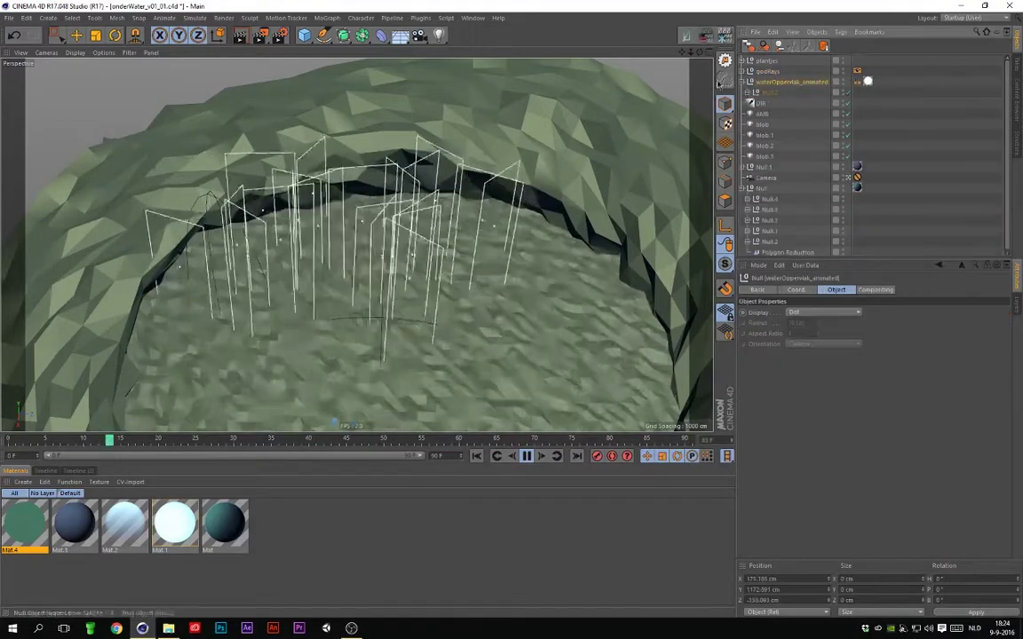
pyautogui.click(777, 329)
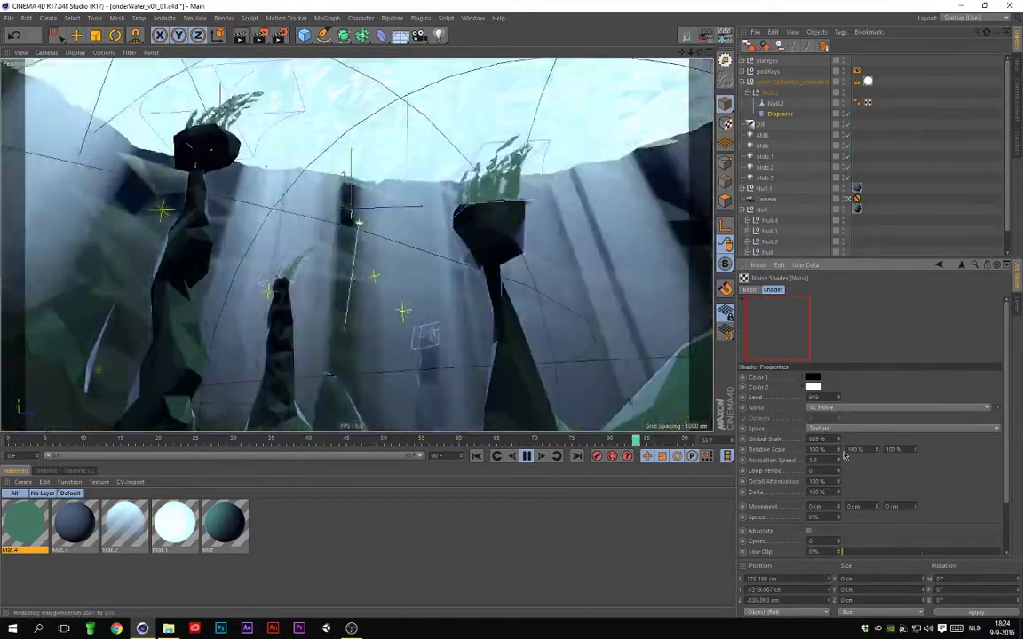
pyautogui.click(750, 71)
# Step: Set all five swerve effectors' Animation Speed to 20% and stop playback
pyautogui.click(768, 71)
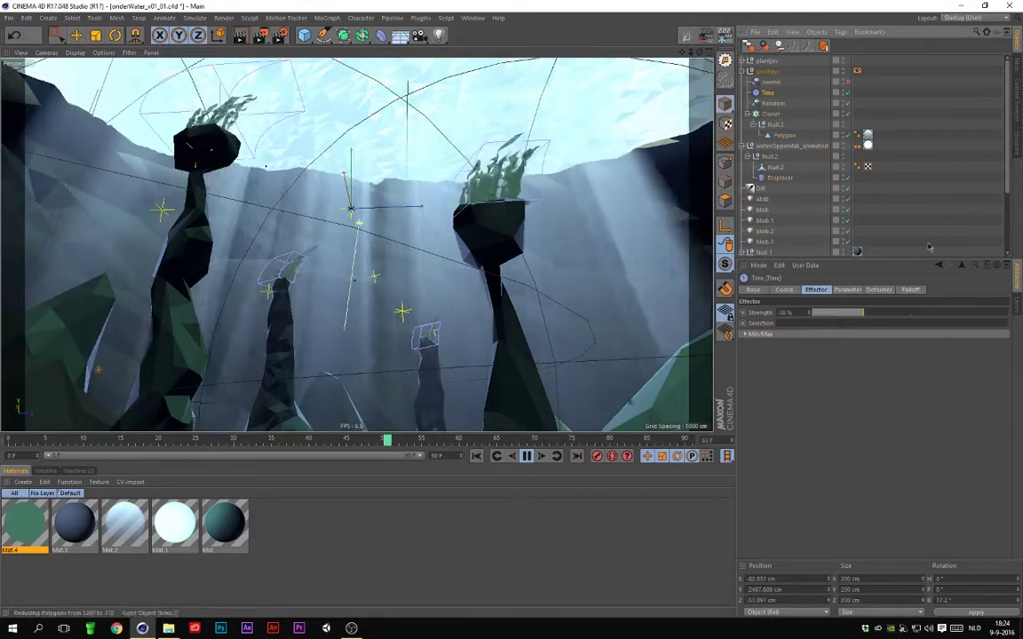
pyautogui.click(774, 82)
pyautogui.scroll(-3, 790, 160)
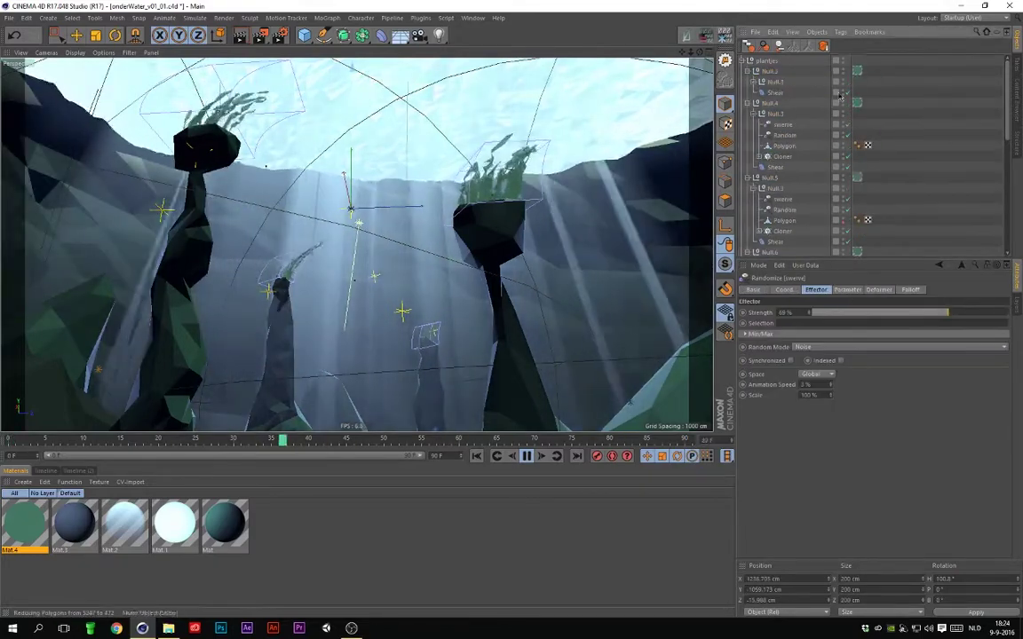
pyautogui.keyDown('ctrl'); pyautogui.click(782, 114); pyautogui.keyUp('ctrl')
pyautogui.keyDown('ctrl'); pyautogui.click(782, 188); pyautogui.keyUp('ctrl')
pyautogui.click(811, 383)
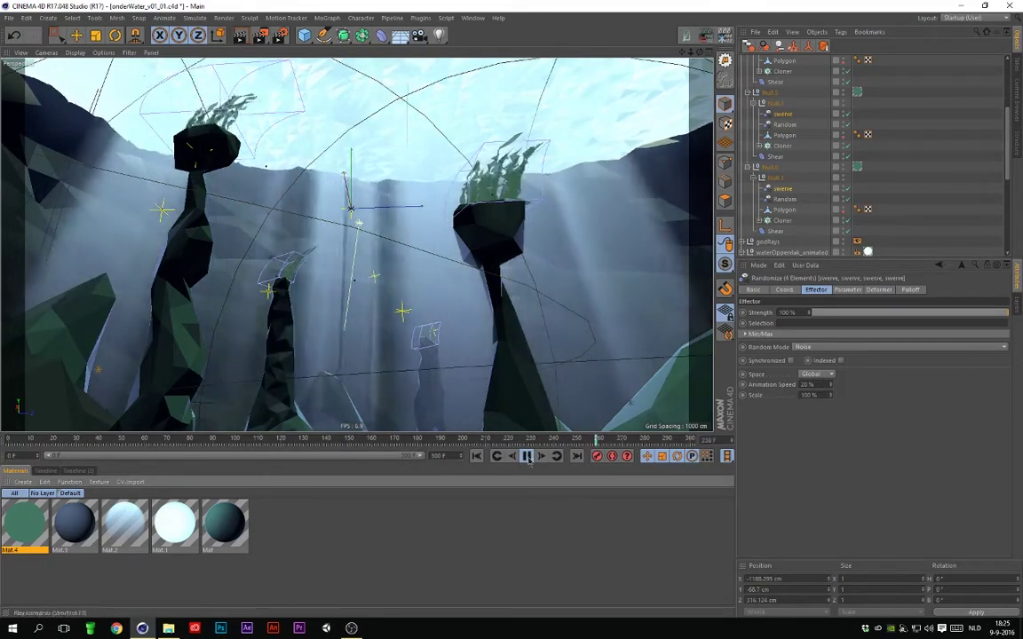
pyautogui.click(9, 18)
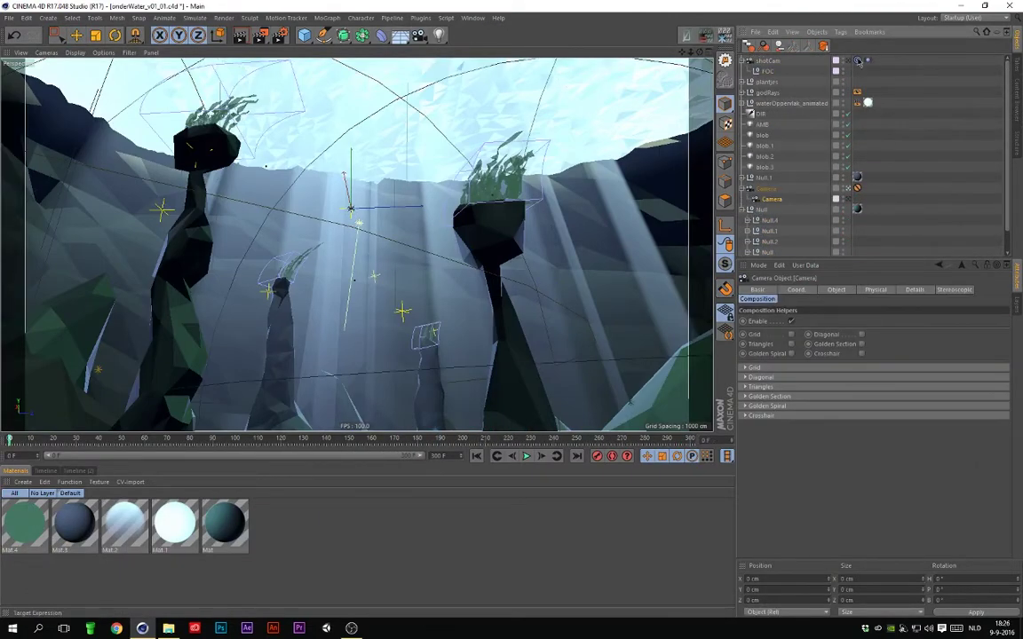
# Step: Enable position shake on the camera's Vibrate tag: 0.5 cm amplitude, 0.1 frequency
pyautogui.click(855, 197)
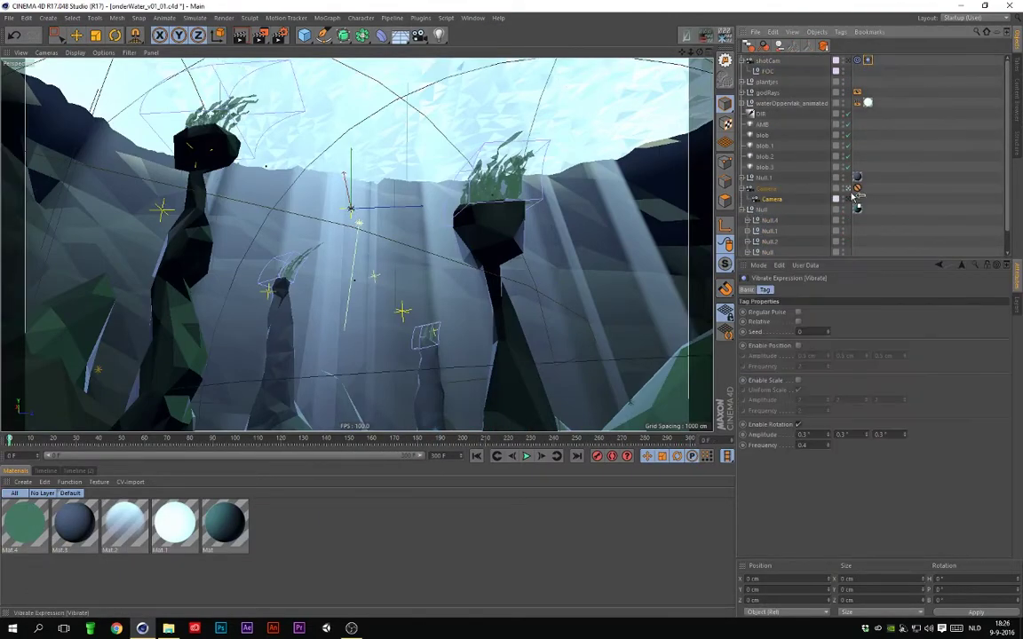
pyautogui.press('F8')
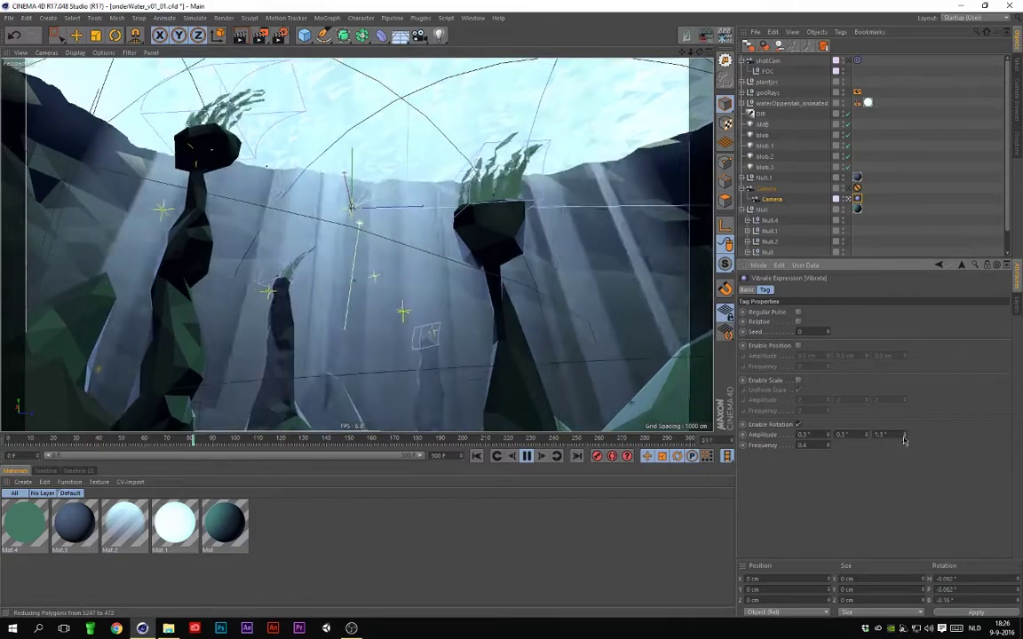
pyautogui.click(797, 345)
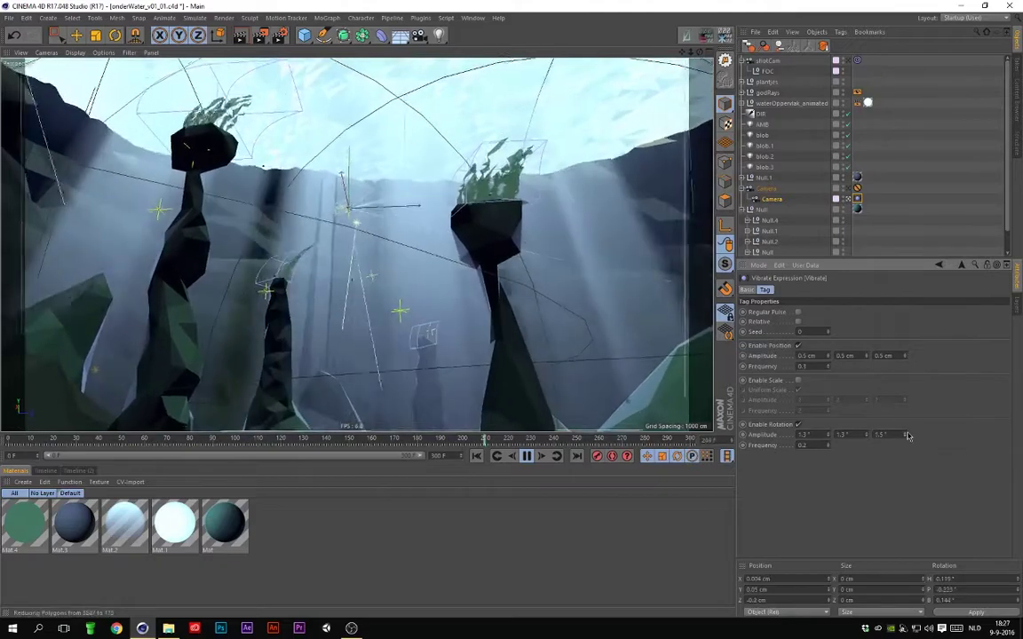
# Step: Save renders into a new Sb05_onderwaterTest folder under POLSKA\Renders, then render to Picture Viewer
pyautogui.hotkey('ctrl', 'r')
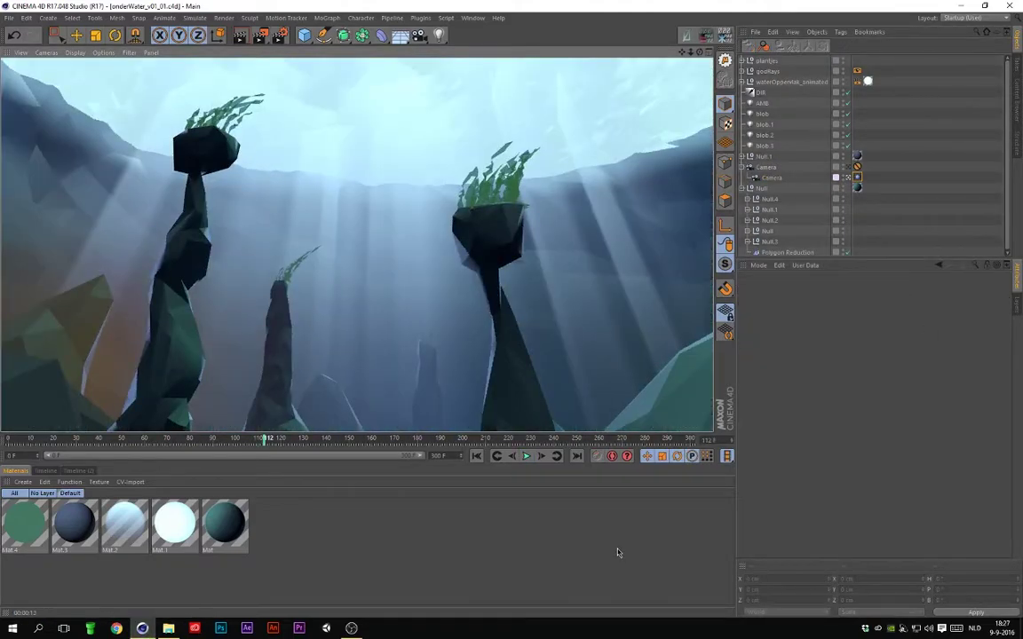
pyautogui.hotkey('ctrl', 'b')
pyautogui.click(376, 211)
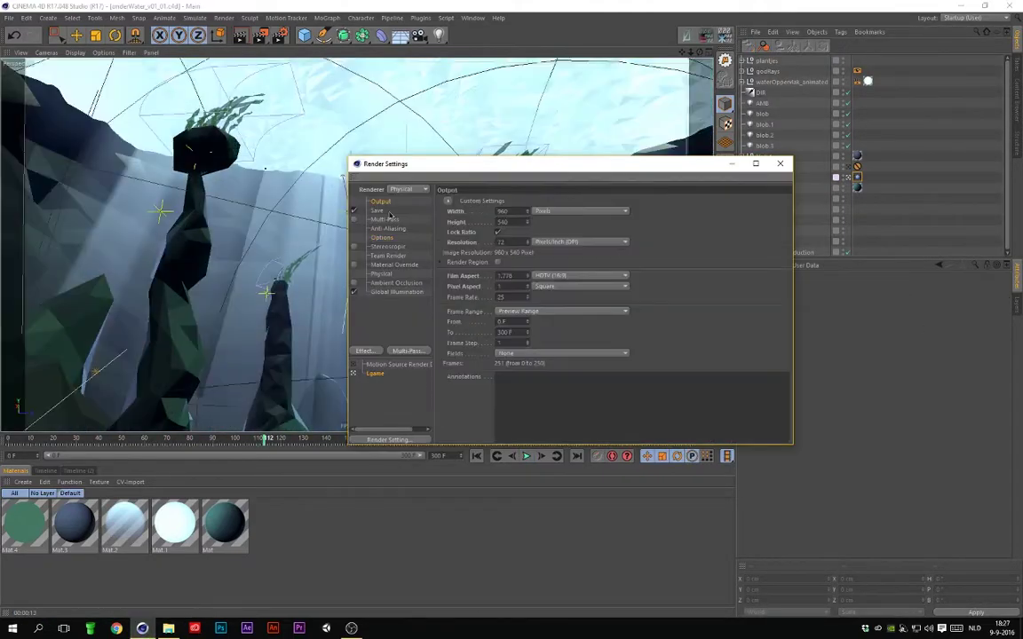
pyautogui.click(452, 213)
pyautogui.scroll(-2, 514, 424)
pyautogui.write('Sb05_onderwater1')
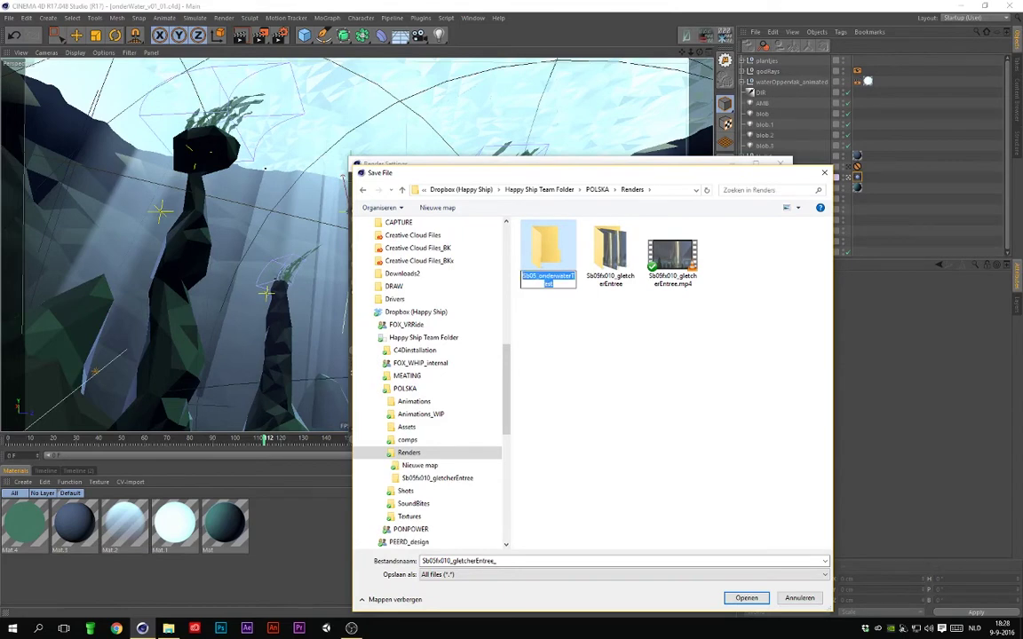
pyautogui.press('Return')
pyautogui.press('Return')
pyautogui.press('Return')
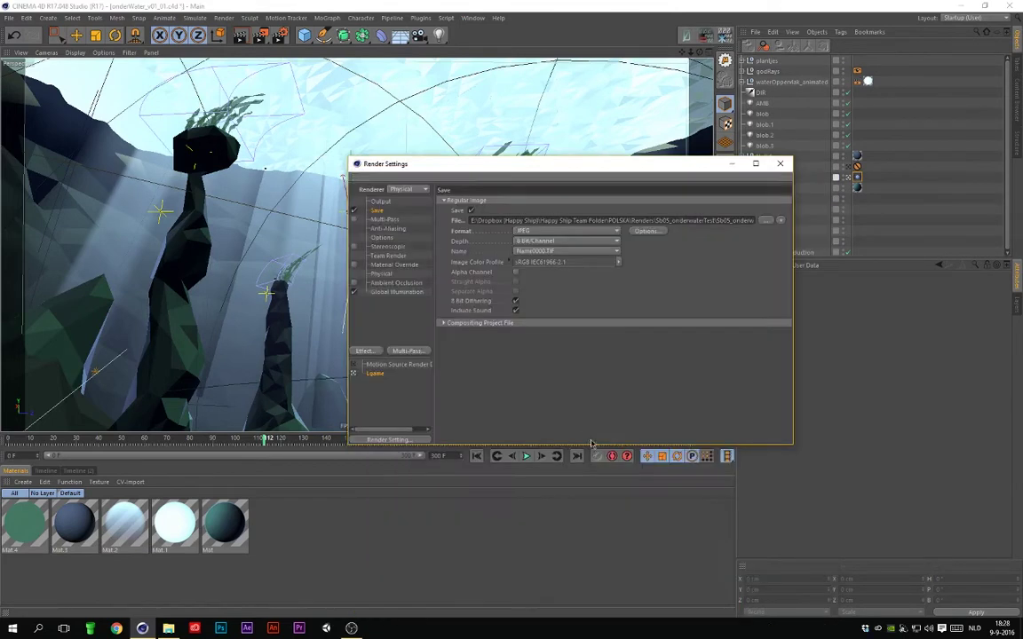
pyautogui.hotkey('shift', 'r')
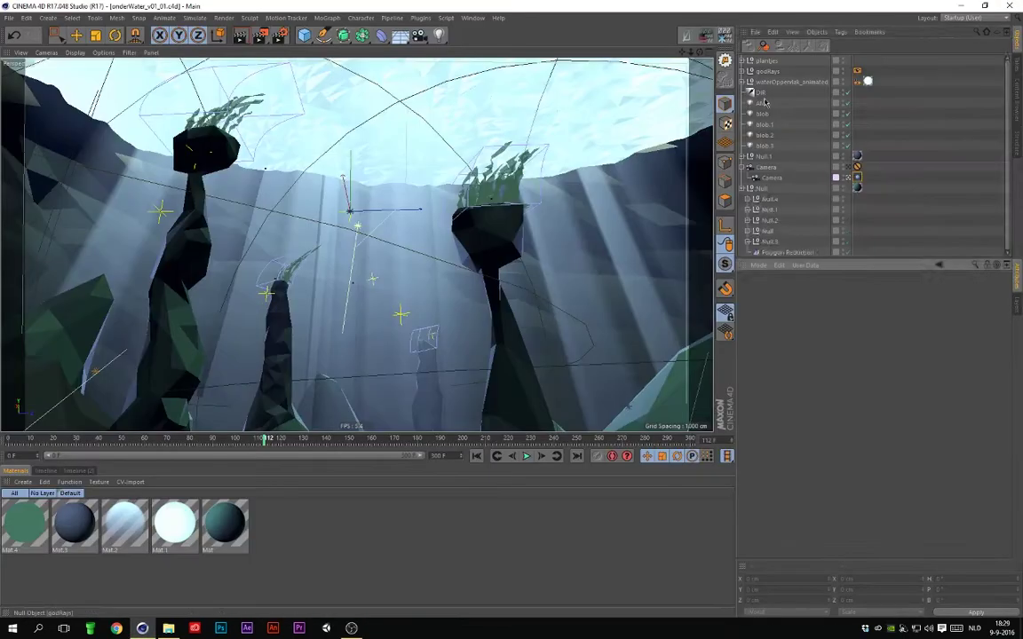
# Step: Select the physical camera and preview its view with Render View
pyautogui.rightClick(771, 169)
pyautogui.click(824, 178)
pyautogui.click(875, 289)
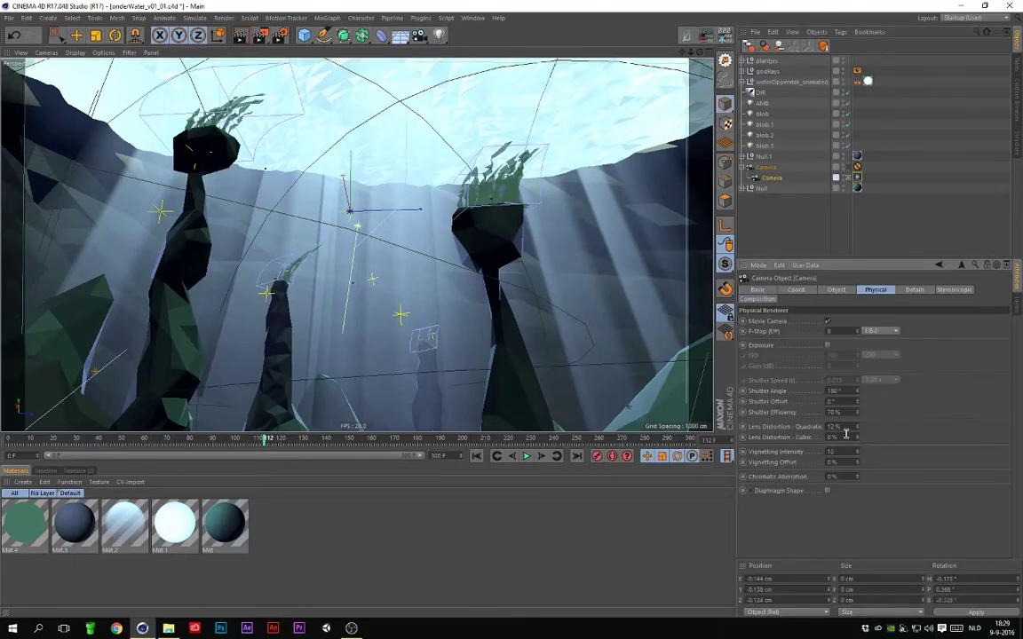
pyautogui.click(835, 289)
pyautogui.hotkey('ctrl', 'b')
pyautogui.moveTo(564, 169)
pyautogui.mouseDown()
pyautogui.moveTo(807, 309)
pyautogui.moveTo(505, 457)
pyautogui.mouseUp()
pyautogui.hotkey('ctrl', 'r')
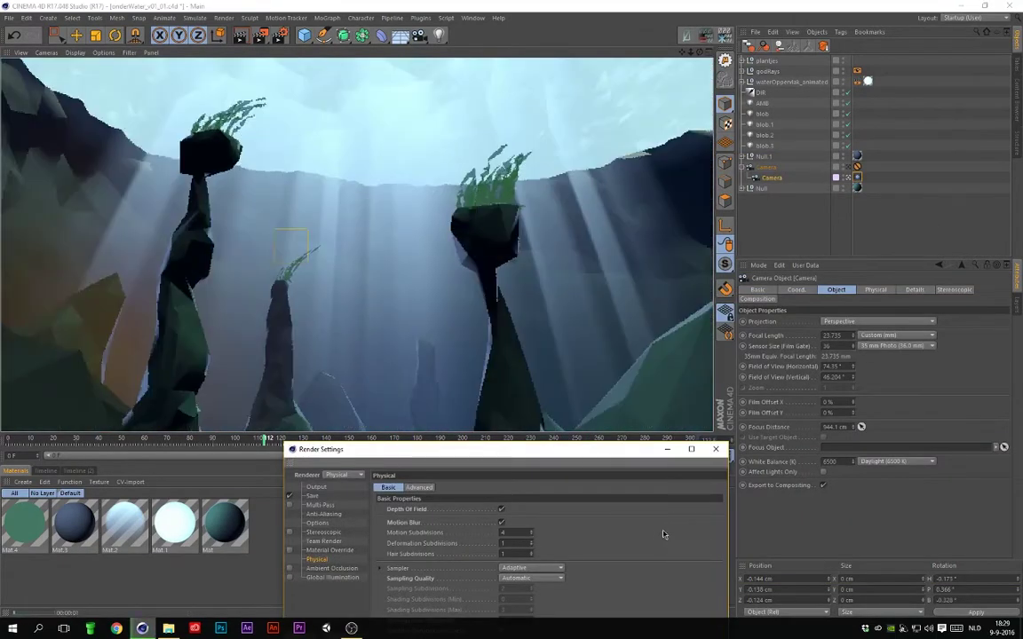
pyautogui.hotkey('ctrl', 'r')
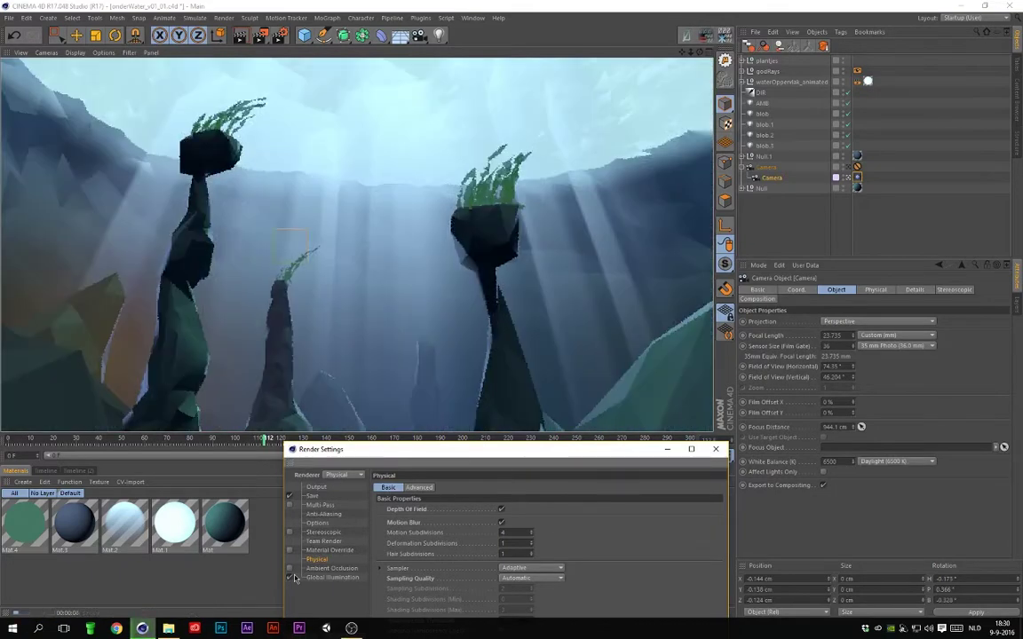
# Step: Lower the camera's F-Stop and set focus distance to about 2172 cm, previewing each change
pyautogui.click(875, 289)
pyautogui.hotkey('ctrl', 'r')
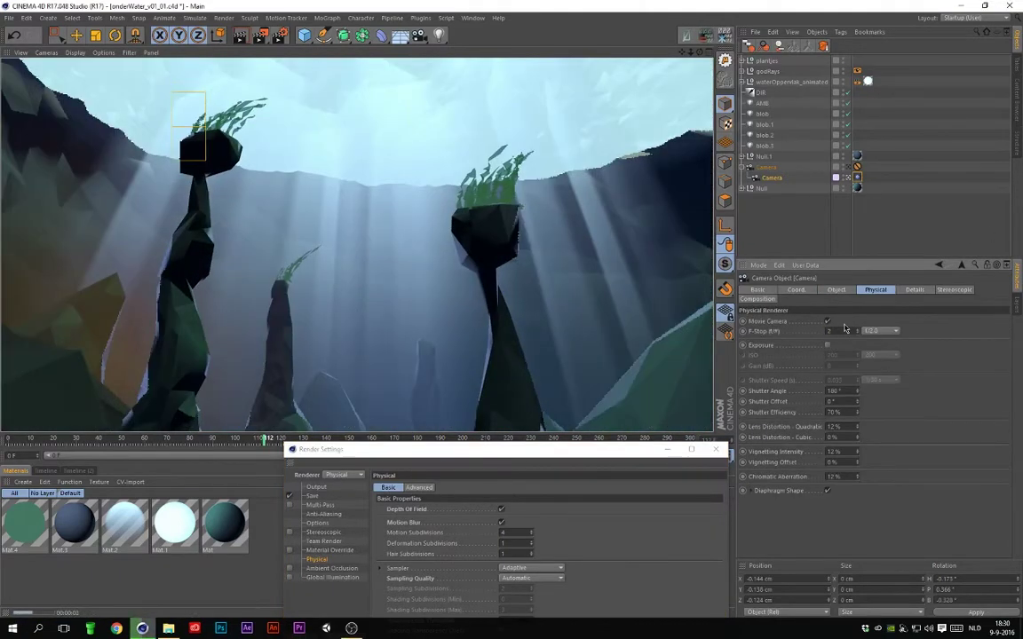
pyautogui.click(845, 329)
pyautogui.hotkey('ctrl', 'r')
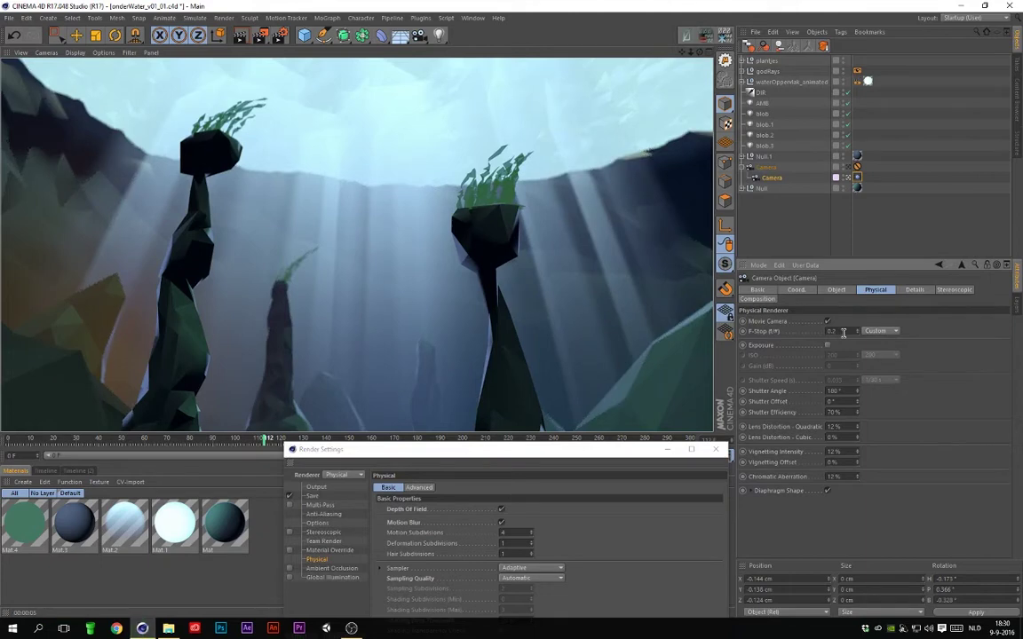
pyautogui.click(836, 289)
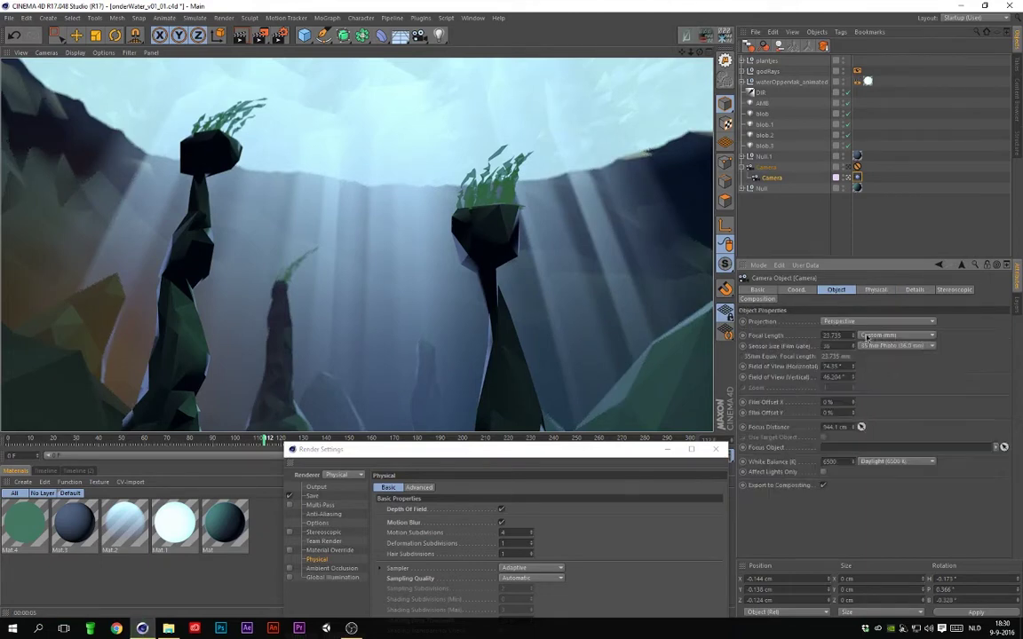
pyautogui.hotkey('ctrl', 'r')
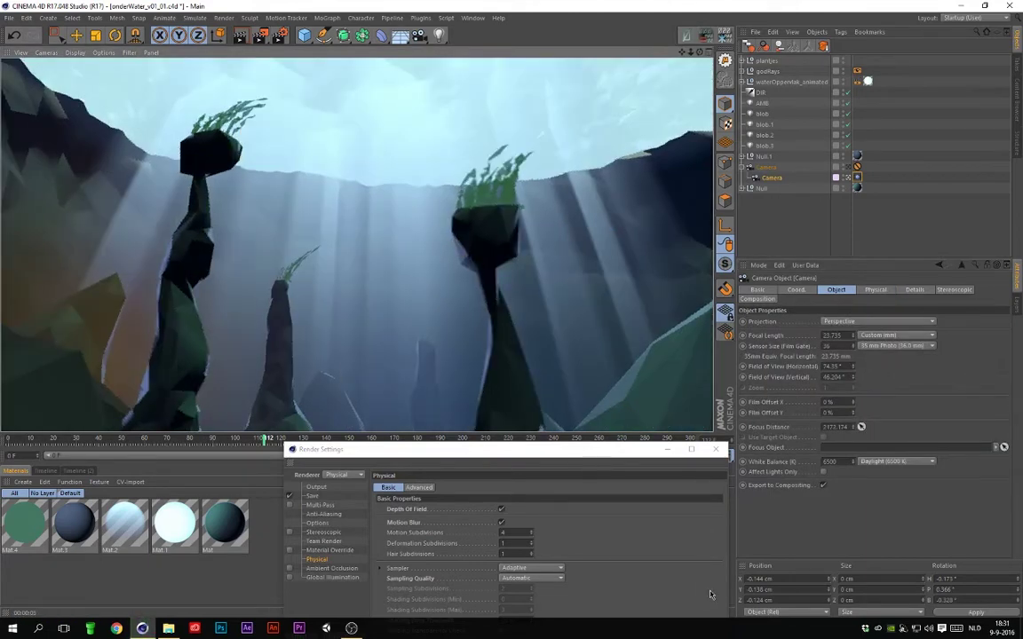
pyautogui.hotkey('ctrl', 'b')
# Step: Restart the 251-frame render in the Picture Viewer and zoom the image to 200%
pyautogui.hotkey('shift', 'r')
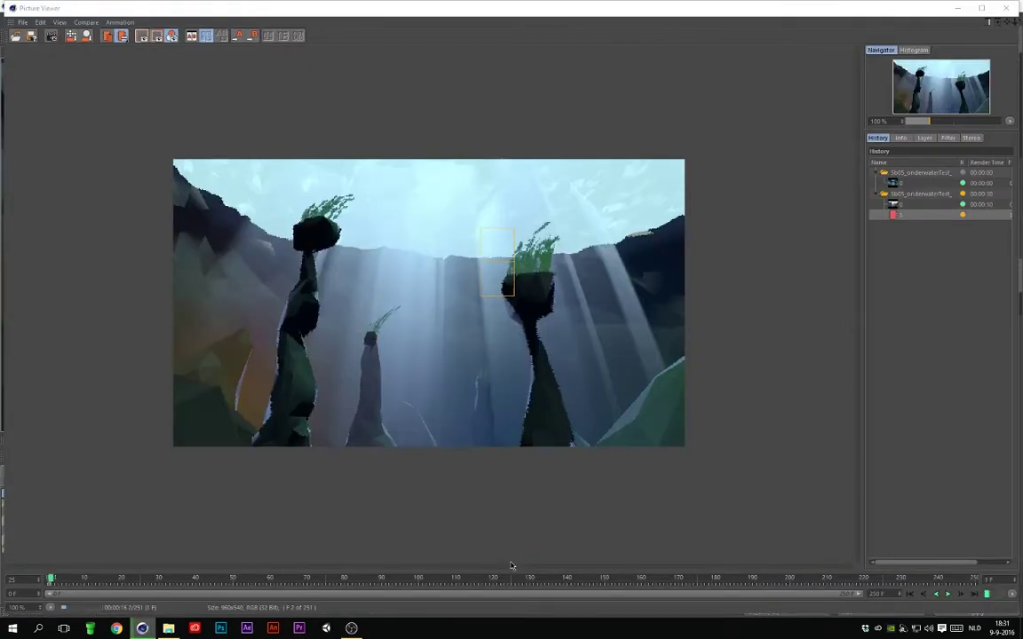
pyautogui.hotkey('shift', 'r')
pyautogui.press('Return')
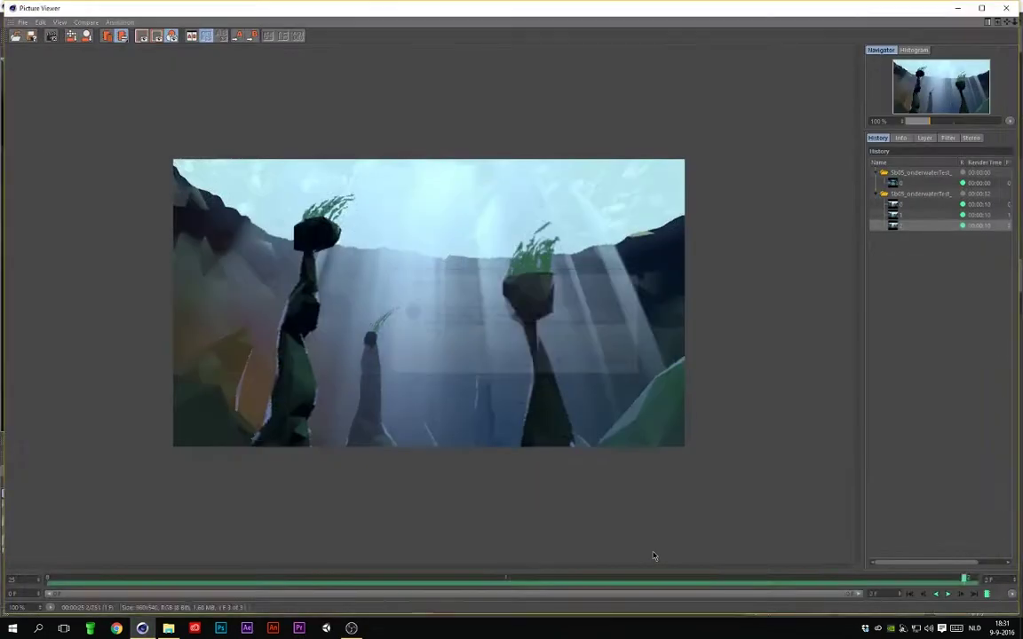
pyautogui.hotkey('shift', 'r')
pyautogui.click(531, 354)
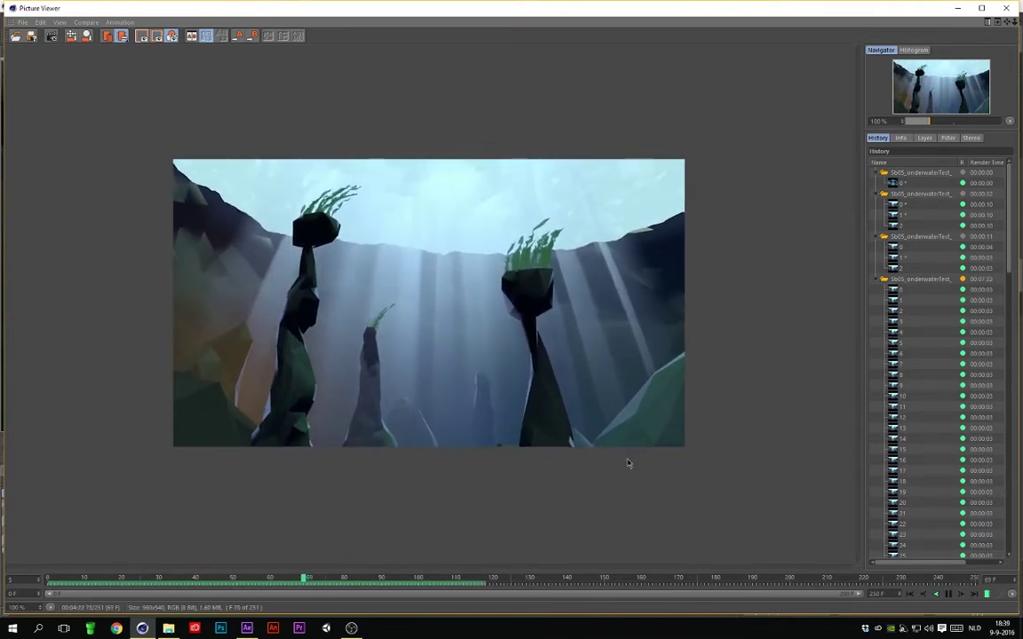
pyautogui.moveTo(918, 120); pyautogui.dragTo(942, 141)
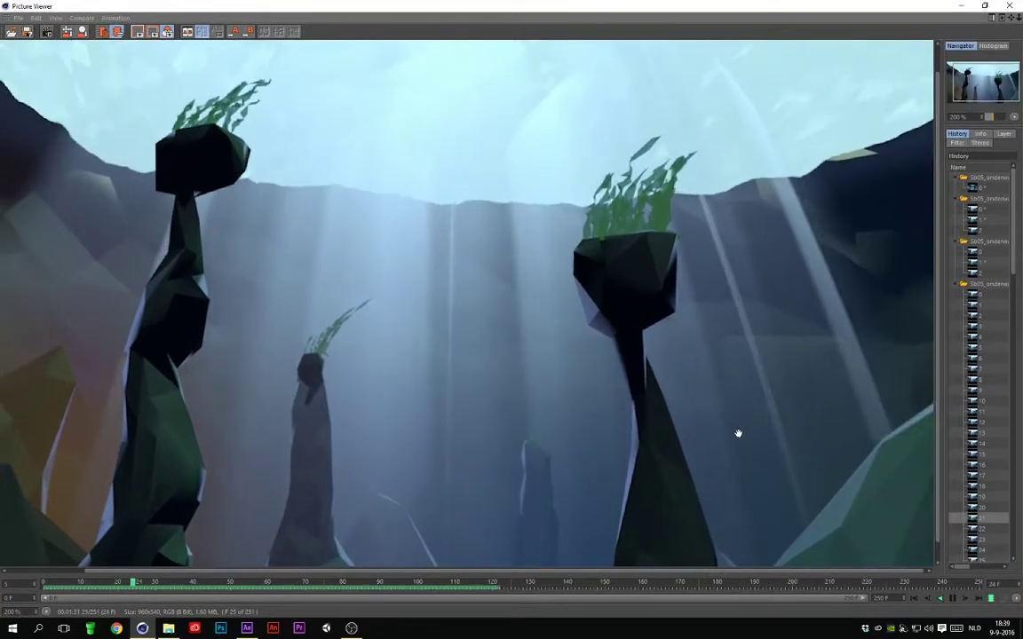